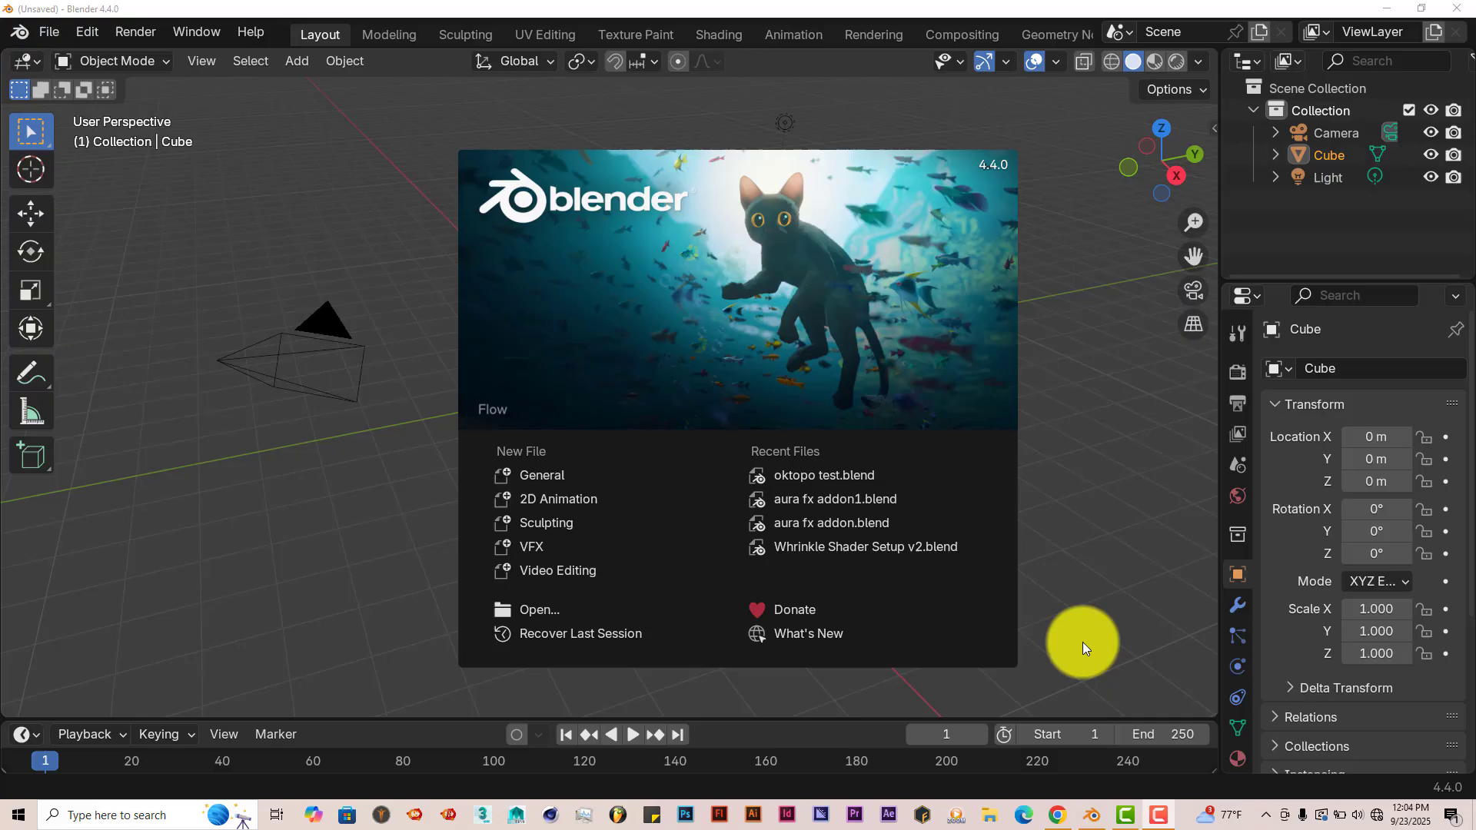
- Bring the OkTopo Remesher Gumroad page forward and scroll up to its banner and pricing tiers
{"action": "left_click", "coordinate": [1057, 816]}
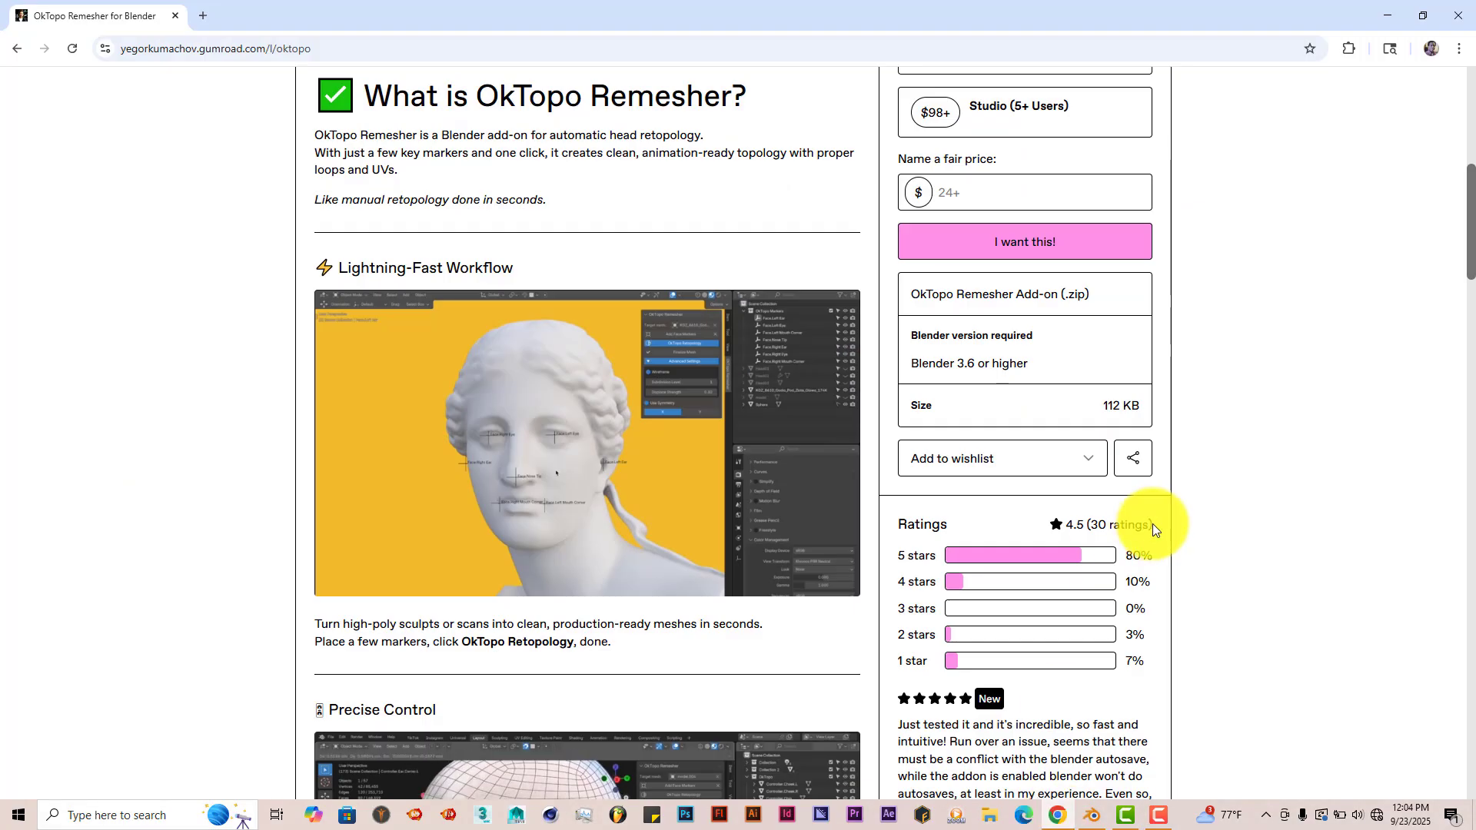
{"action": "scroll", "coordinate": [1151, 523], "scroll_direction": "up", "scroll_amount": 8}
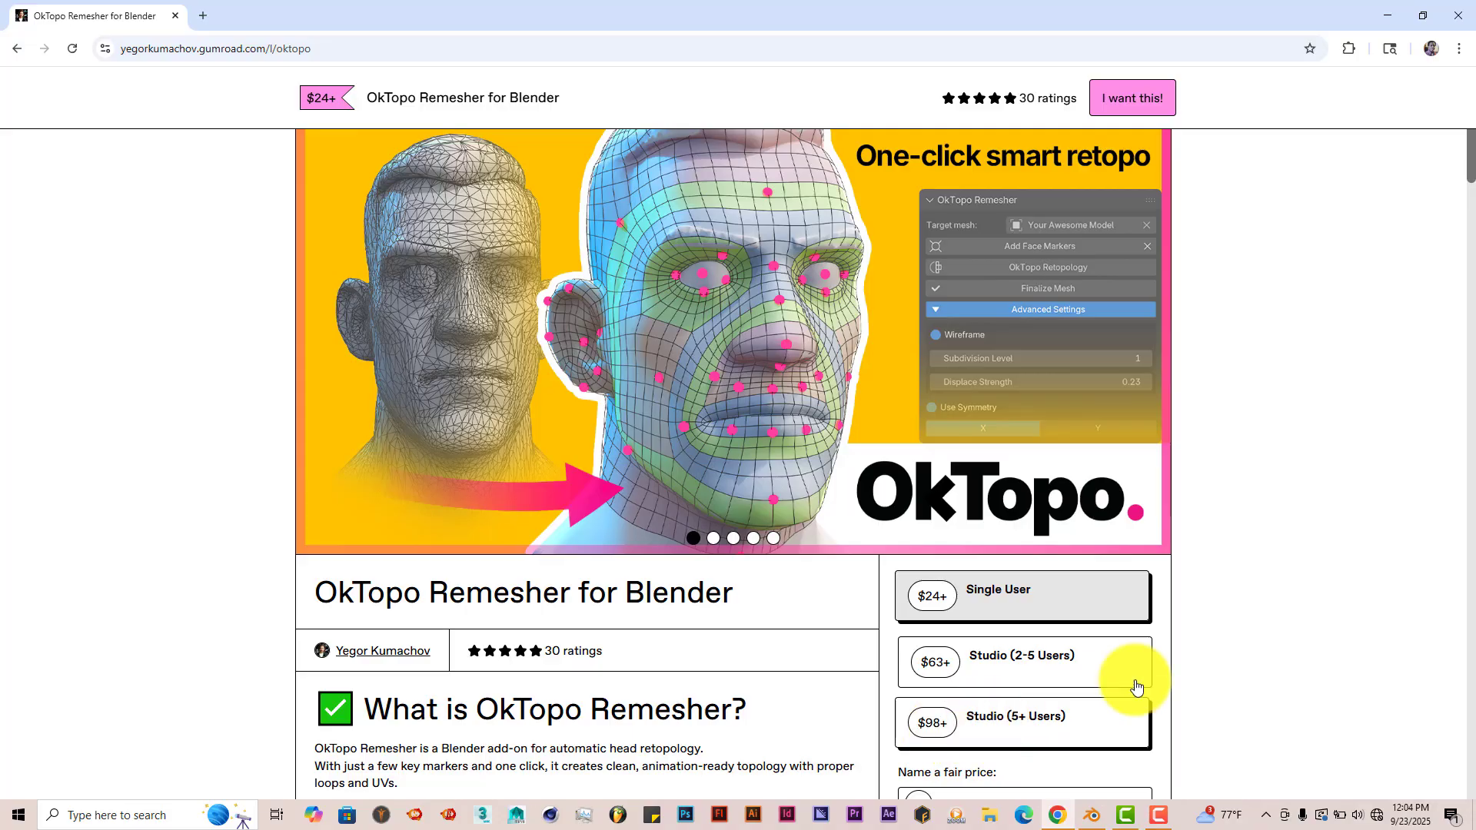
- Scroll down the OkTopo page to review its features and reviews
{"action": "scroll", "coordinate": [1323, 625], "scroll_direction": "down", "scroll_amount": 1}
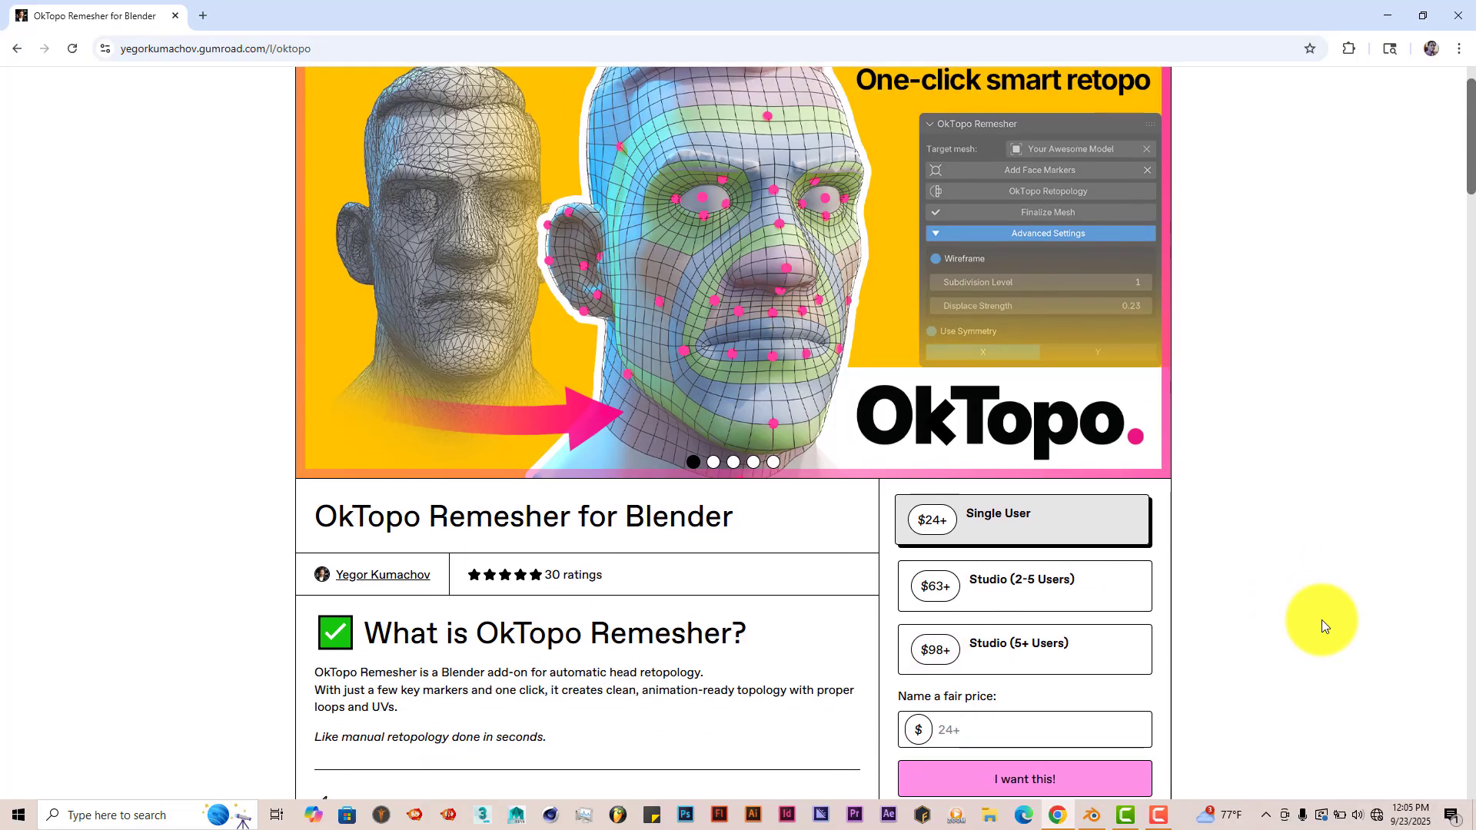
{"action": "scroll", "coordinate": [1322, 620], "scroll_direction": "up", "scroll_amount": 1}
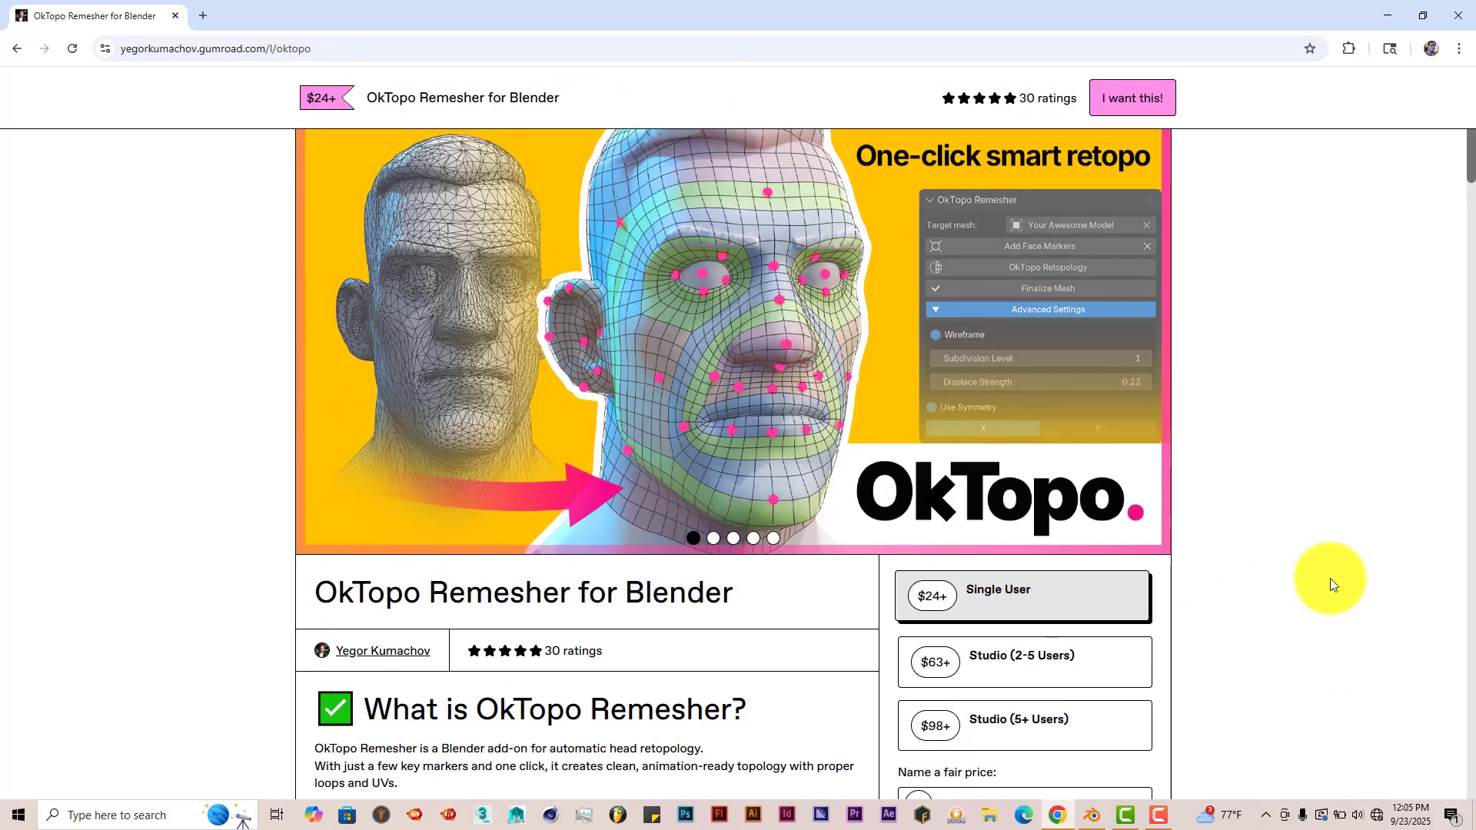
{"action": "scroll", "coordinate": [1269, 653], "scroll_direction": "down", "scroll_amount": 12}
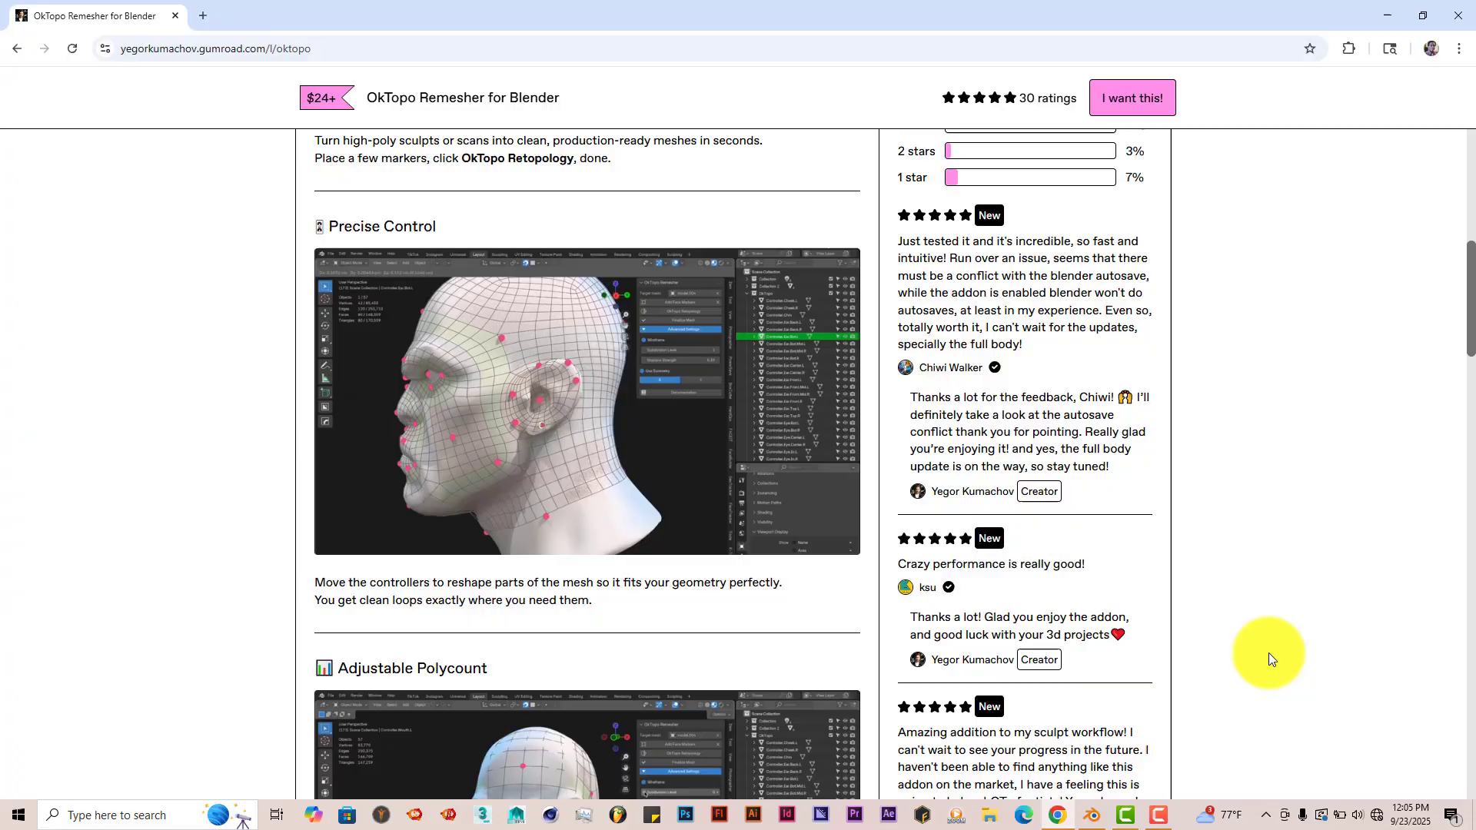
{"action": "scroll", "coordinate": [1269, 653], "scroll_direction": "down", "scroll_amount": 20}
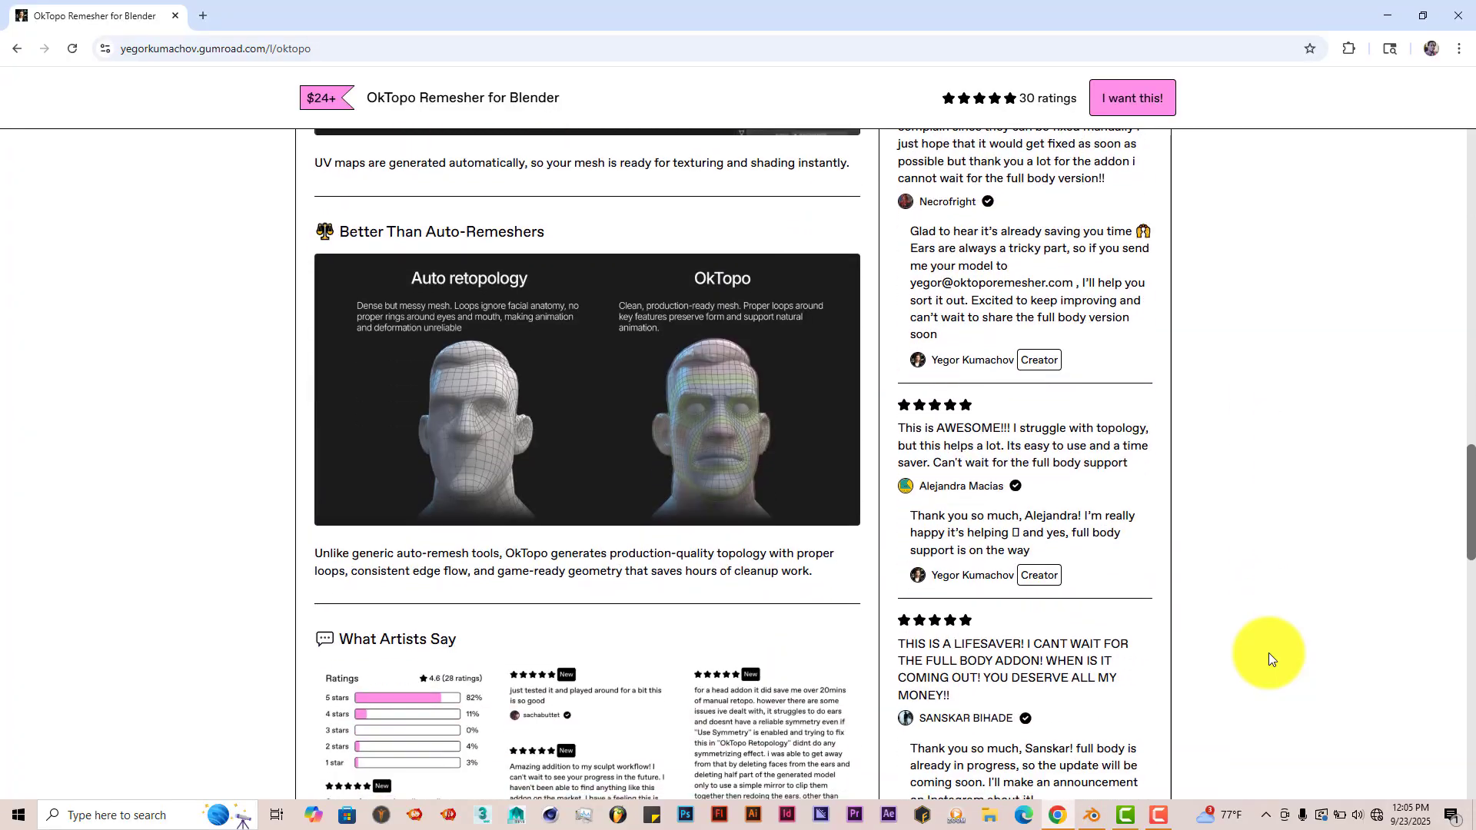
{"action": "scroll", "coordinate": [1270, 653], "scroll_direction": "down", "scroll_amount": 8}
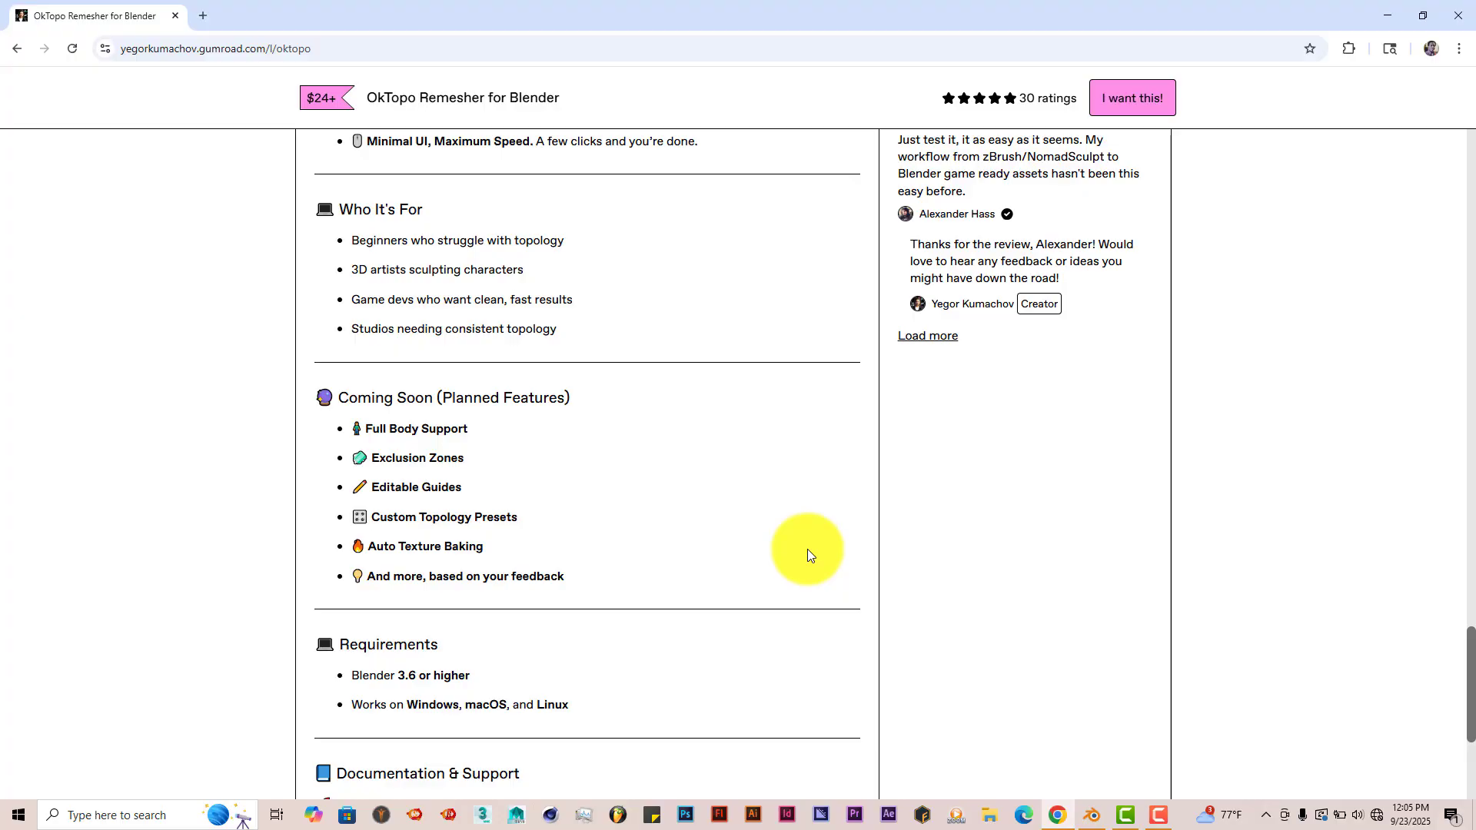
- Scroll back to the top of the page and minimise Chrome to reveal Blender
{"action": "scroll", "coordinate": [808, 549], "scroll_direction": "up", "scroll_amount": 9}
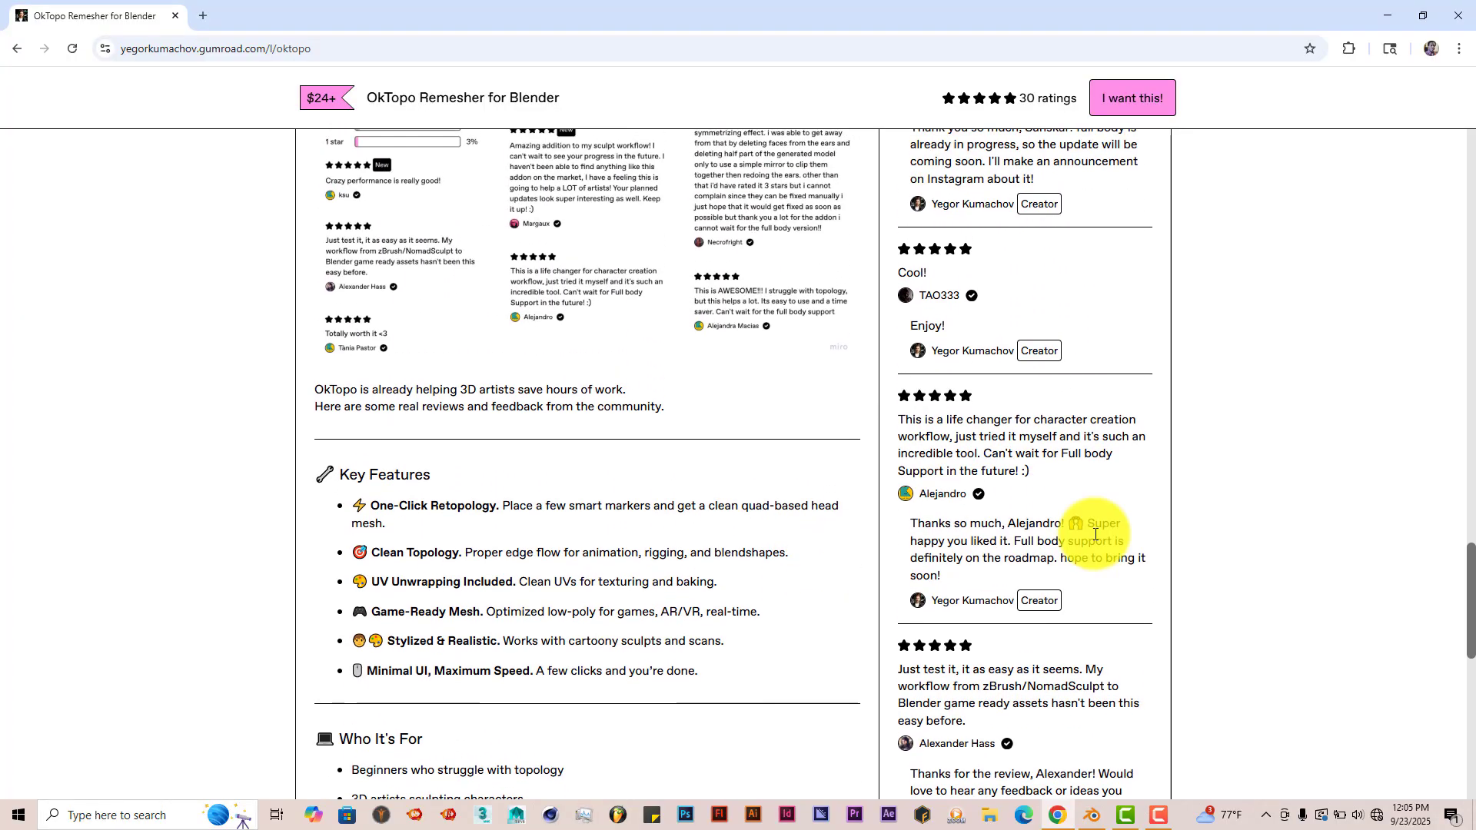
{"action": "scroll", "coordinate": [1199, 499], "scroll_direction": "up", "scroll_amount": 15}
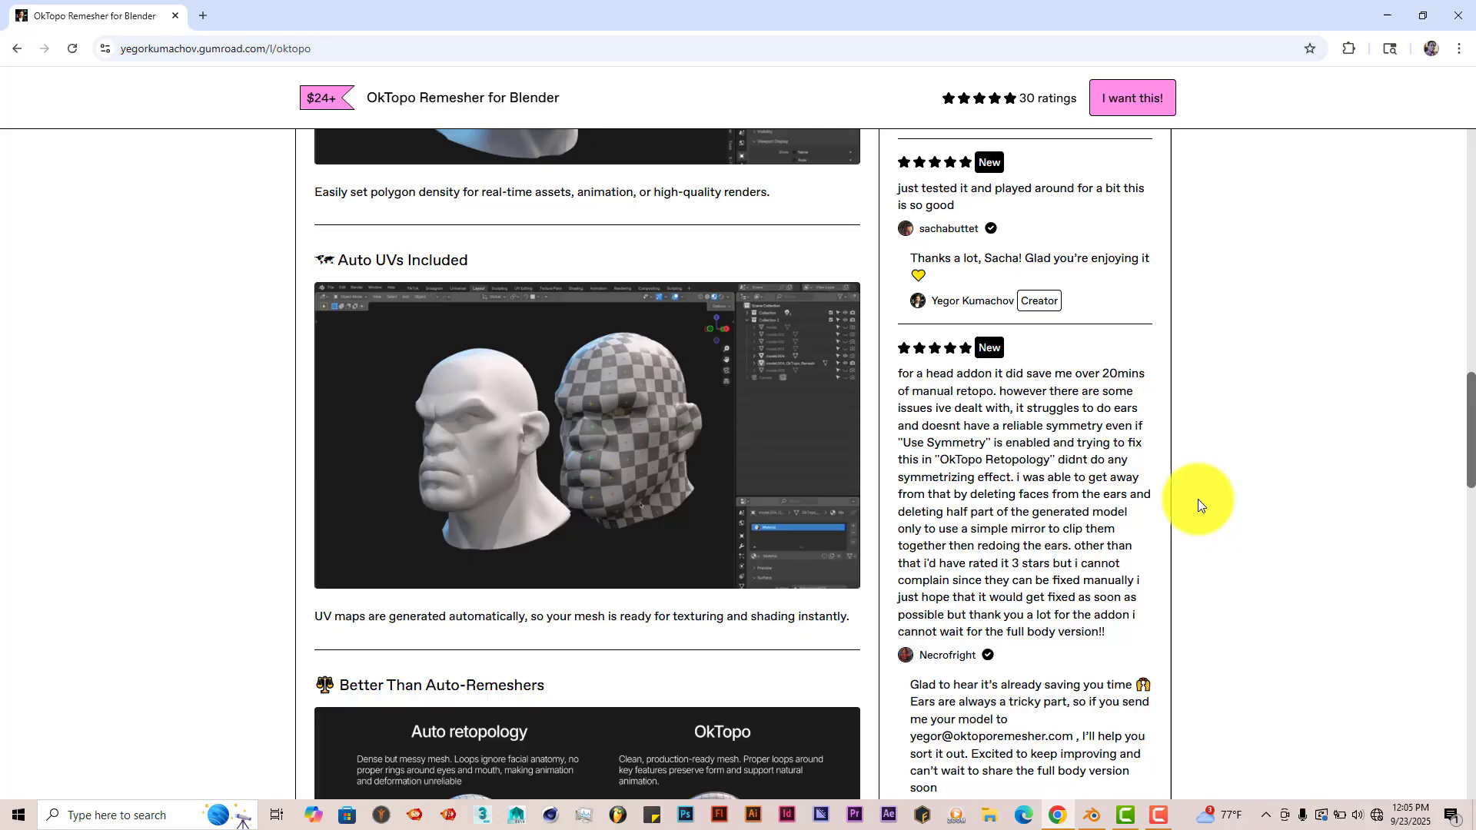
{"action": "scroll", "coordinate": [1198, 500], "scroll_direction": "up", "scroll_amount": 9}
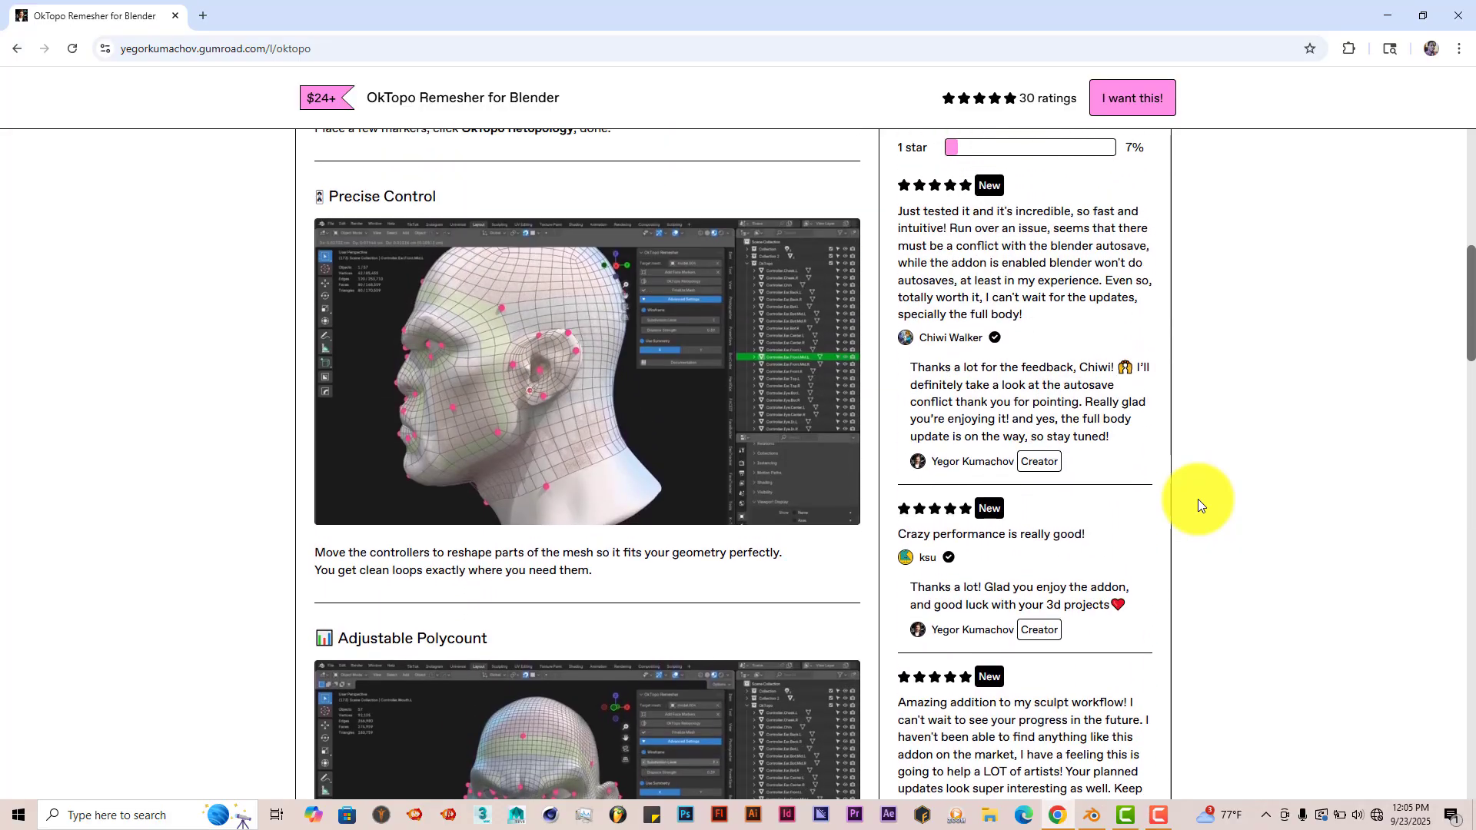
{"action": "scroll", "coordinate": [1199, 500], "scroll_direction": "up", "scroll_amount": 5}
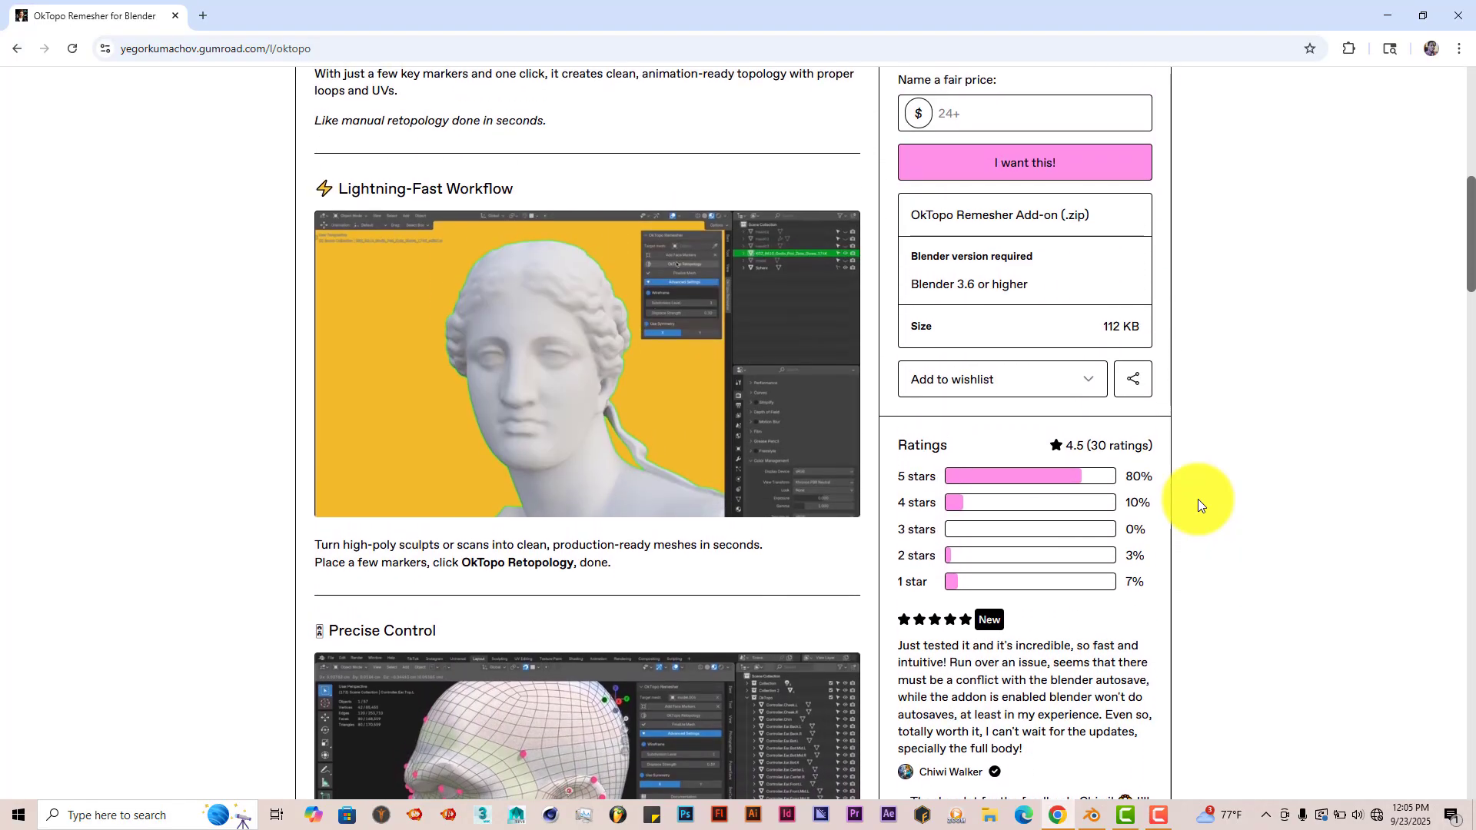
{"action": "scroll", "coordinate": [958, 393], "scroll_direction": "up", "scroll_amount": 1}
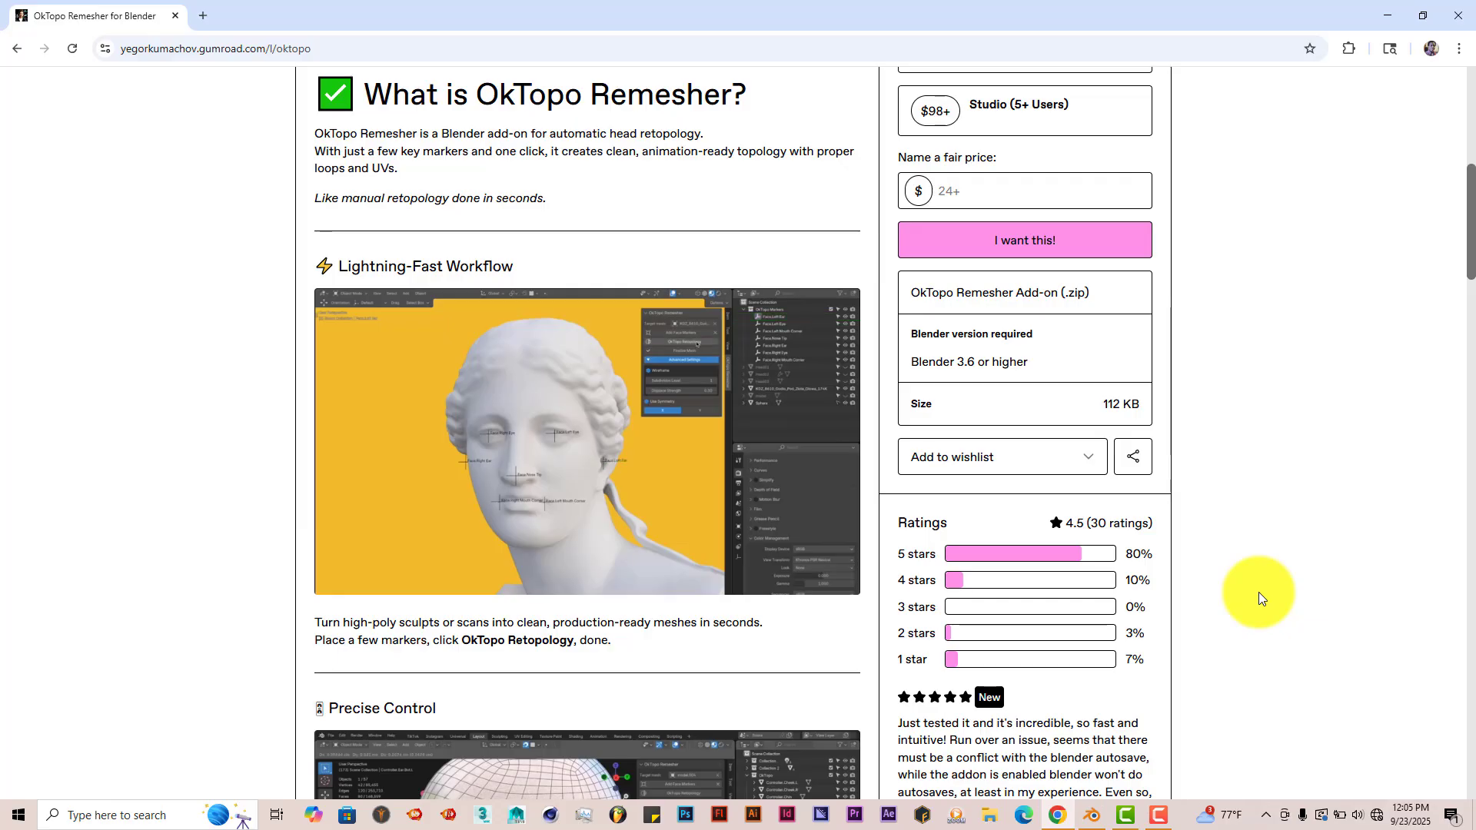
{"action": "scroll", "coordinate": [484, 486], "scroll_direction": "up", "scroll_amount": 8}
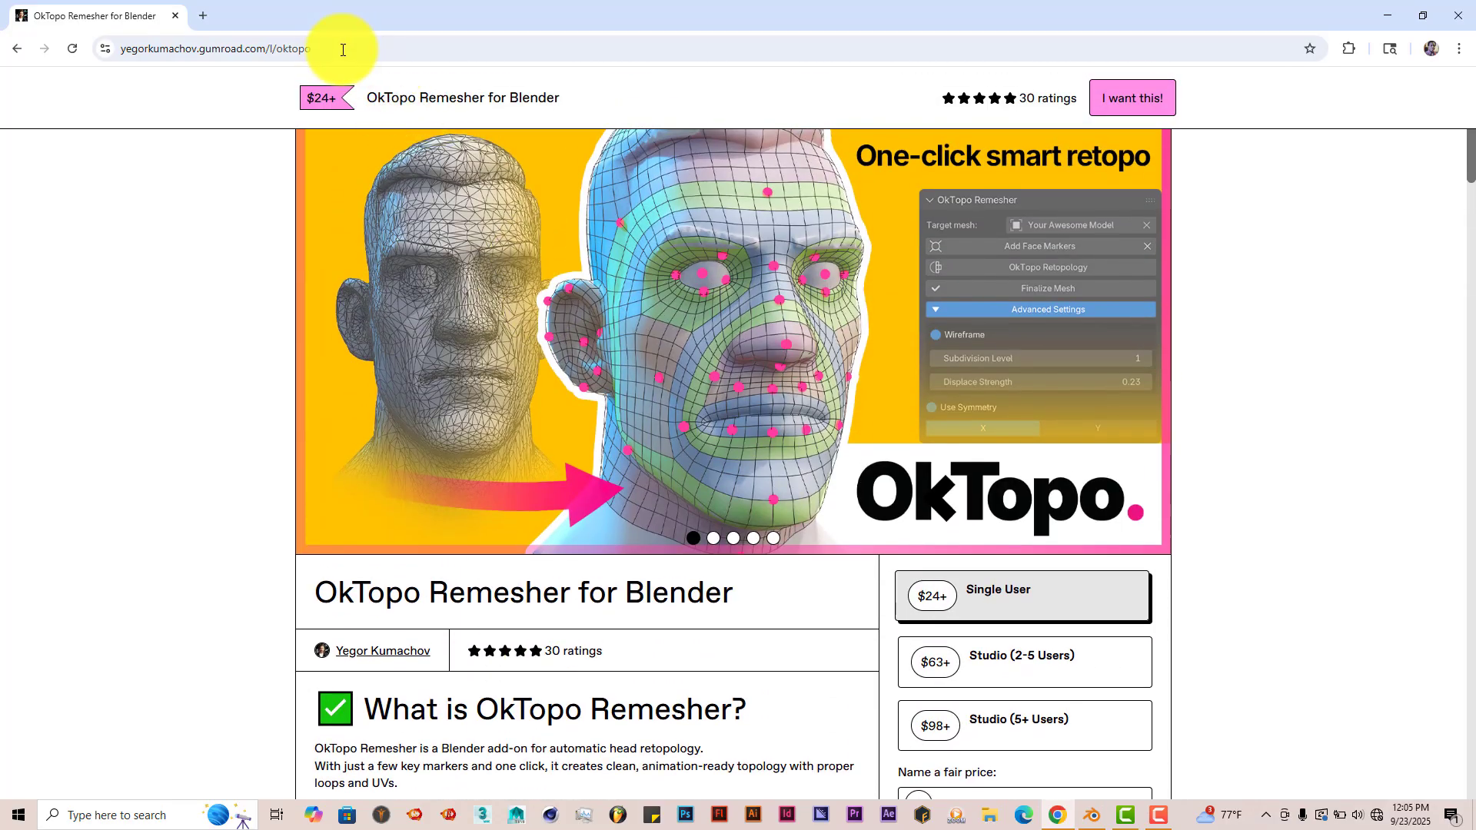
{"action": "mouse_move", "coordinate": [358, 396]}
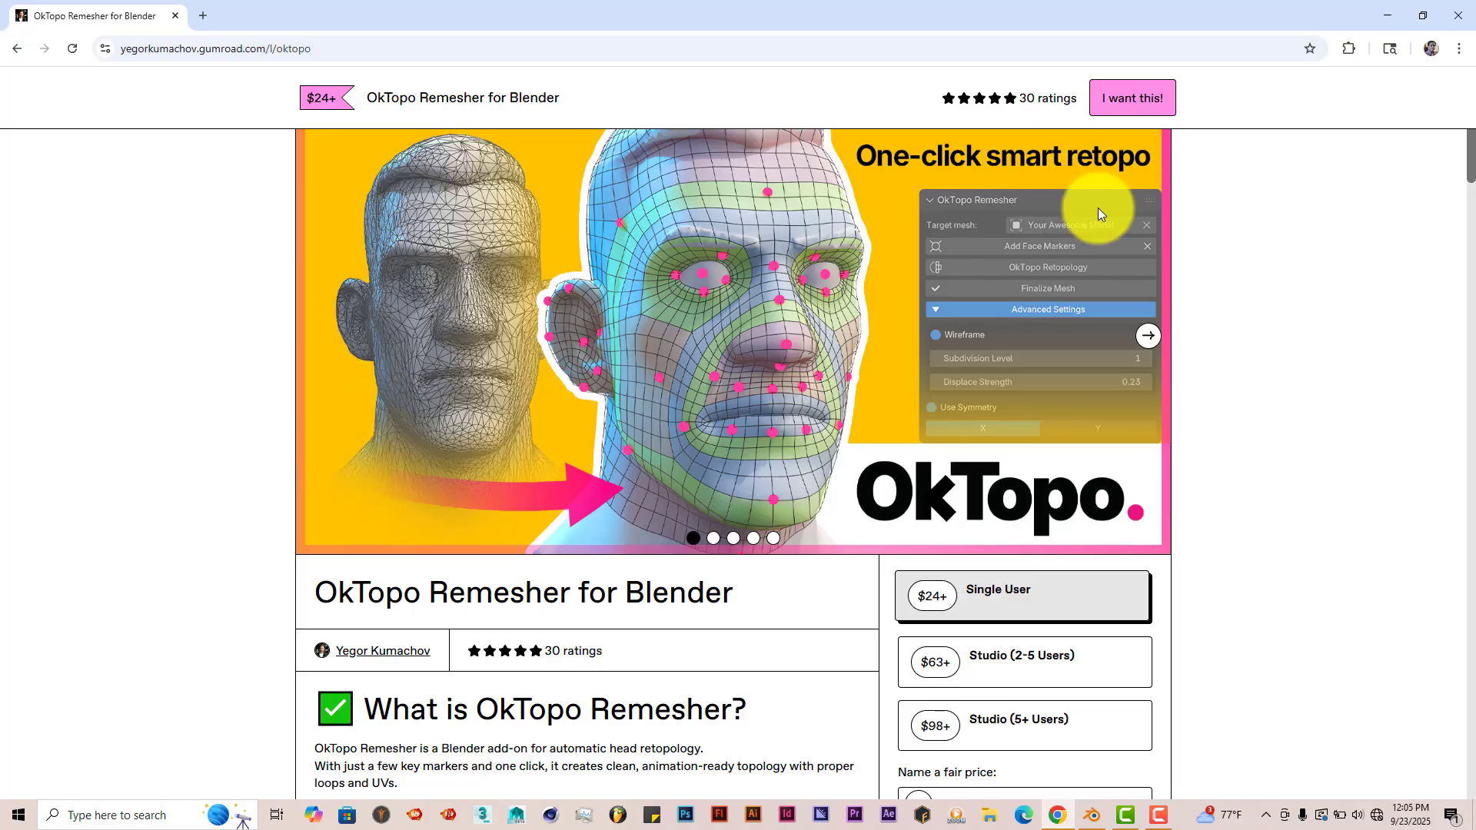
{"action": "left_click", "coordinate": [1375, 13]}
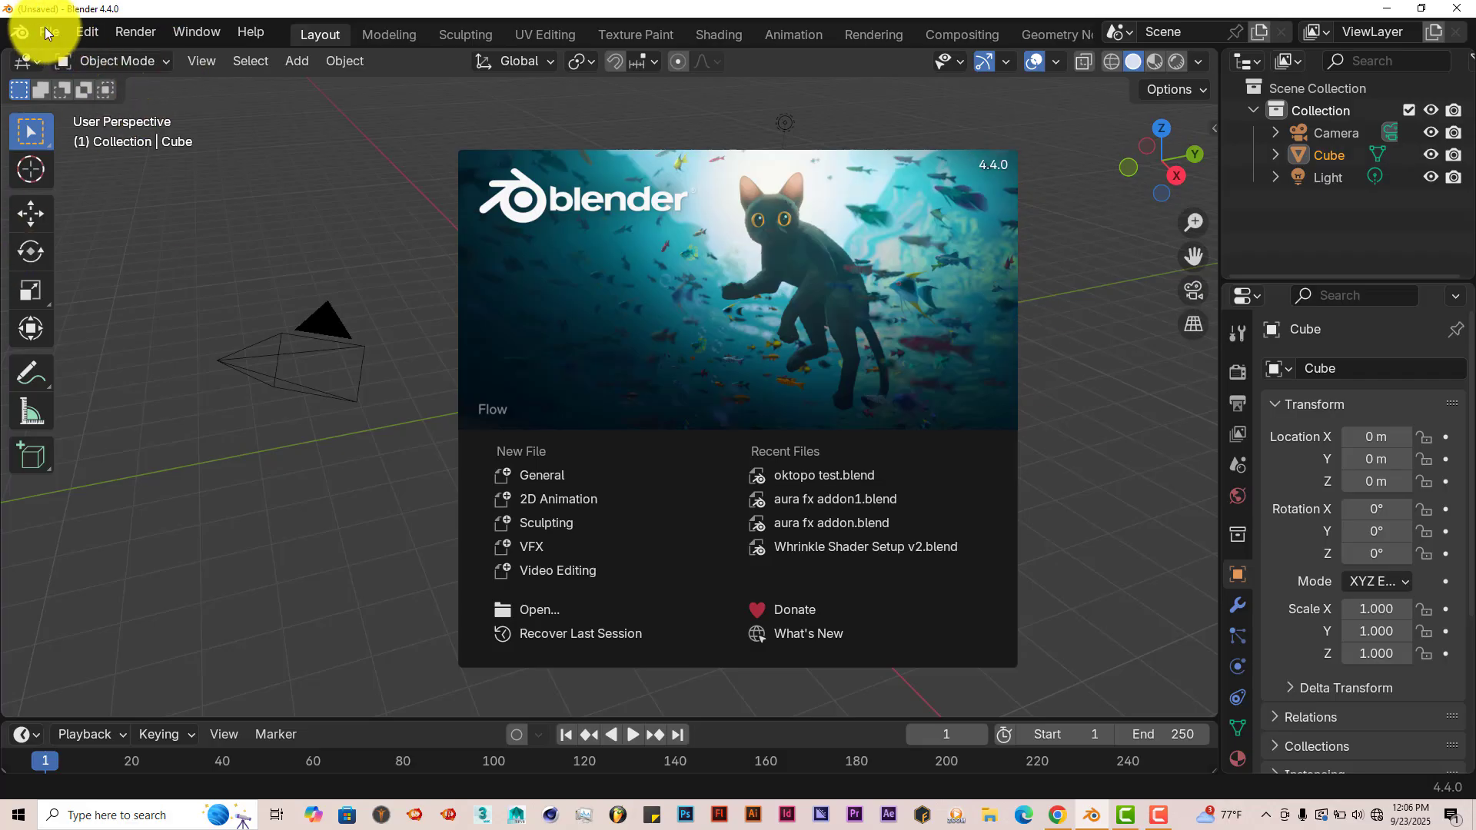
- Dismiss the splash screen and open Preferences on the Add-ons page
{"action": "left_click", "coordinate": [93, 36]}
{"action": "left_click", "coordinate": [92, 36]}
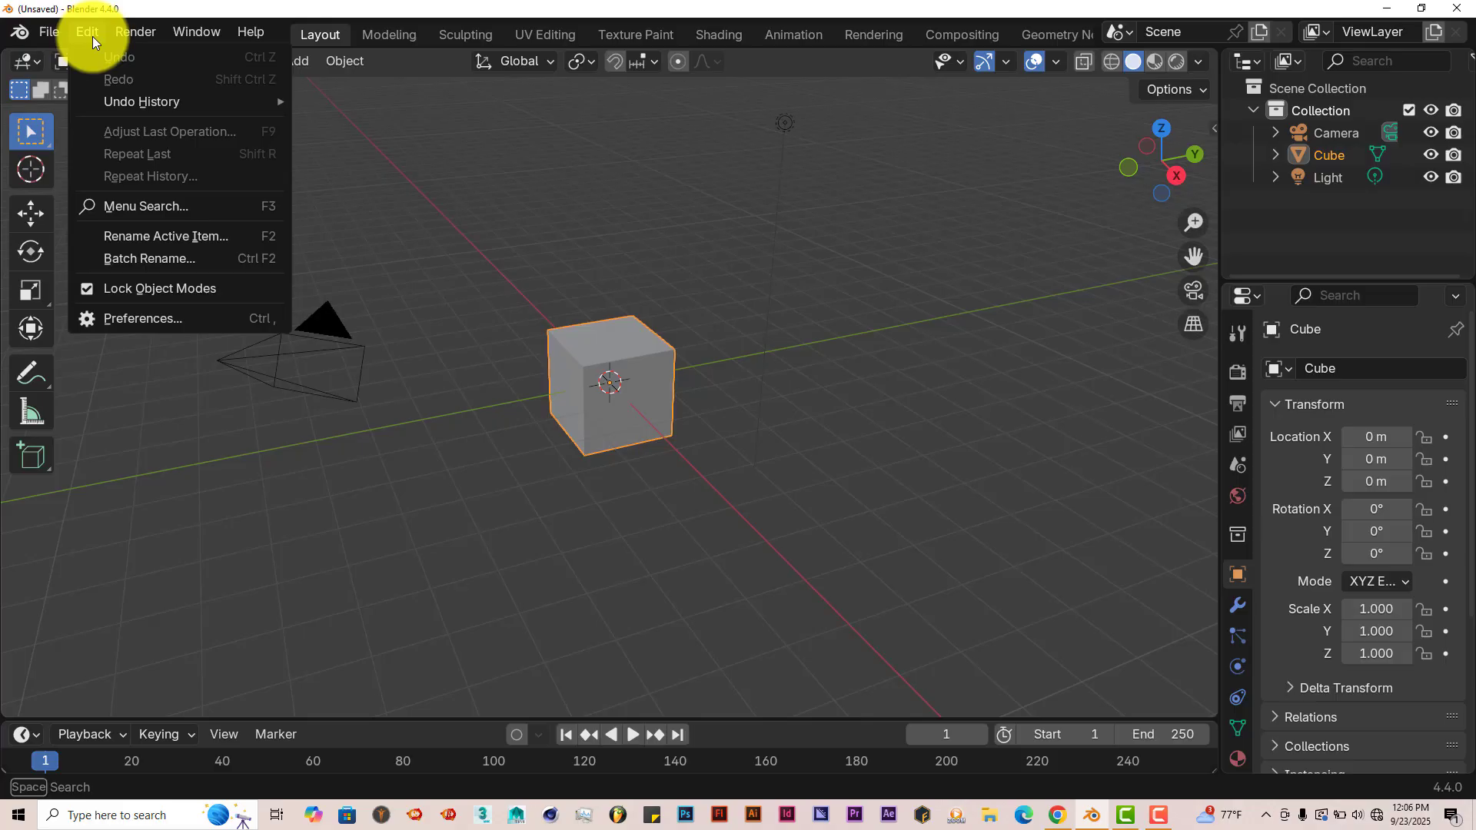
{"action": "left_click", "coordinate": [121, 315]}
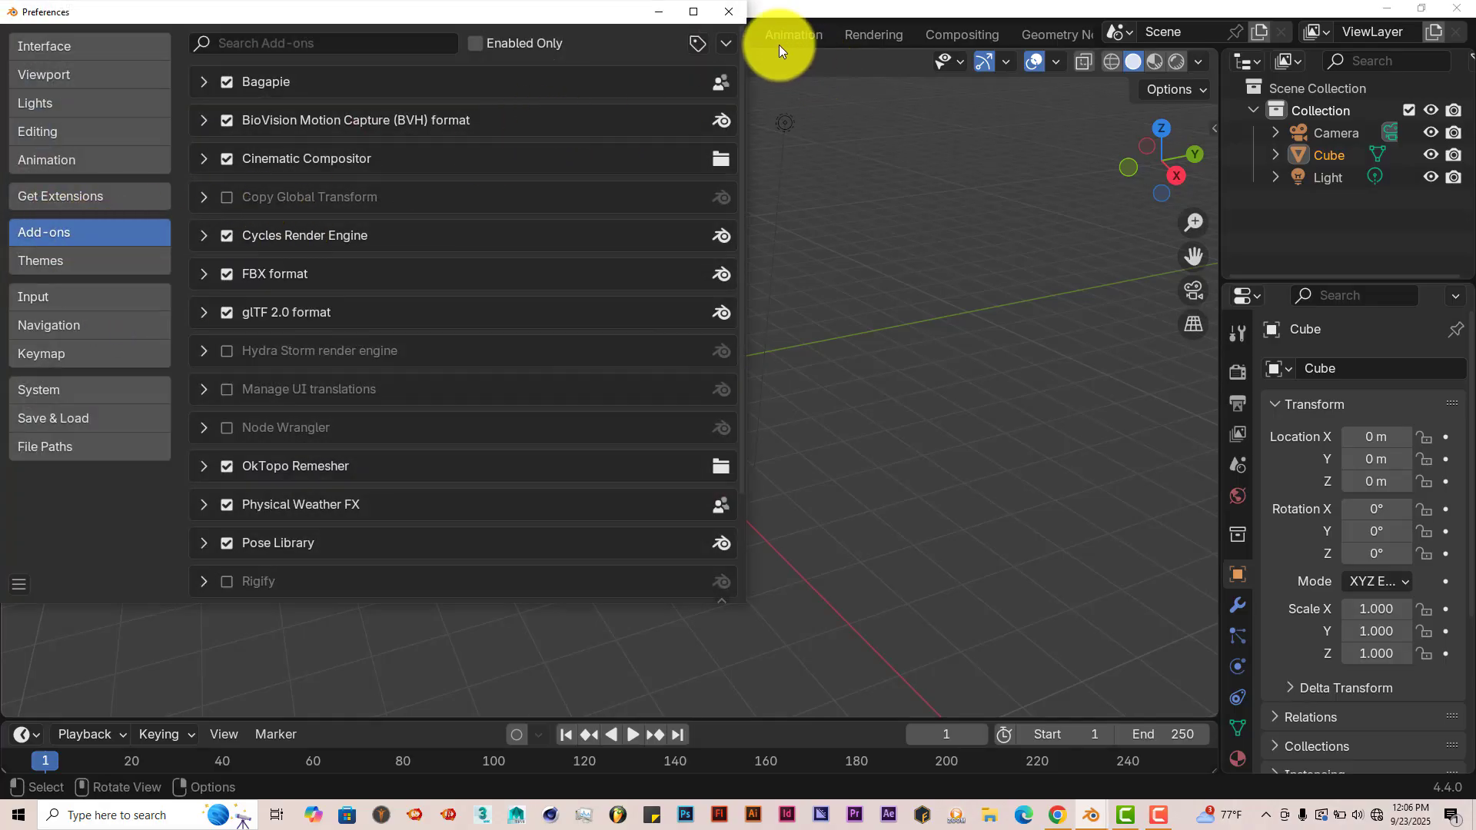
- Cancel Install from Disk, then filter add-ons by 'ok' to confirm OkTopo Remesher is enabled
{"action": "left_click", "coordinate": [725, 44]}
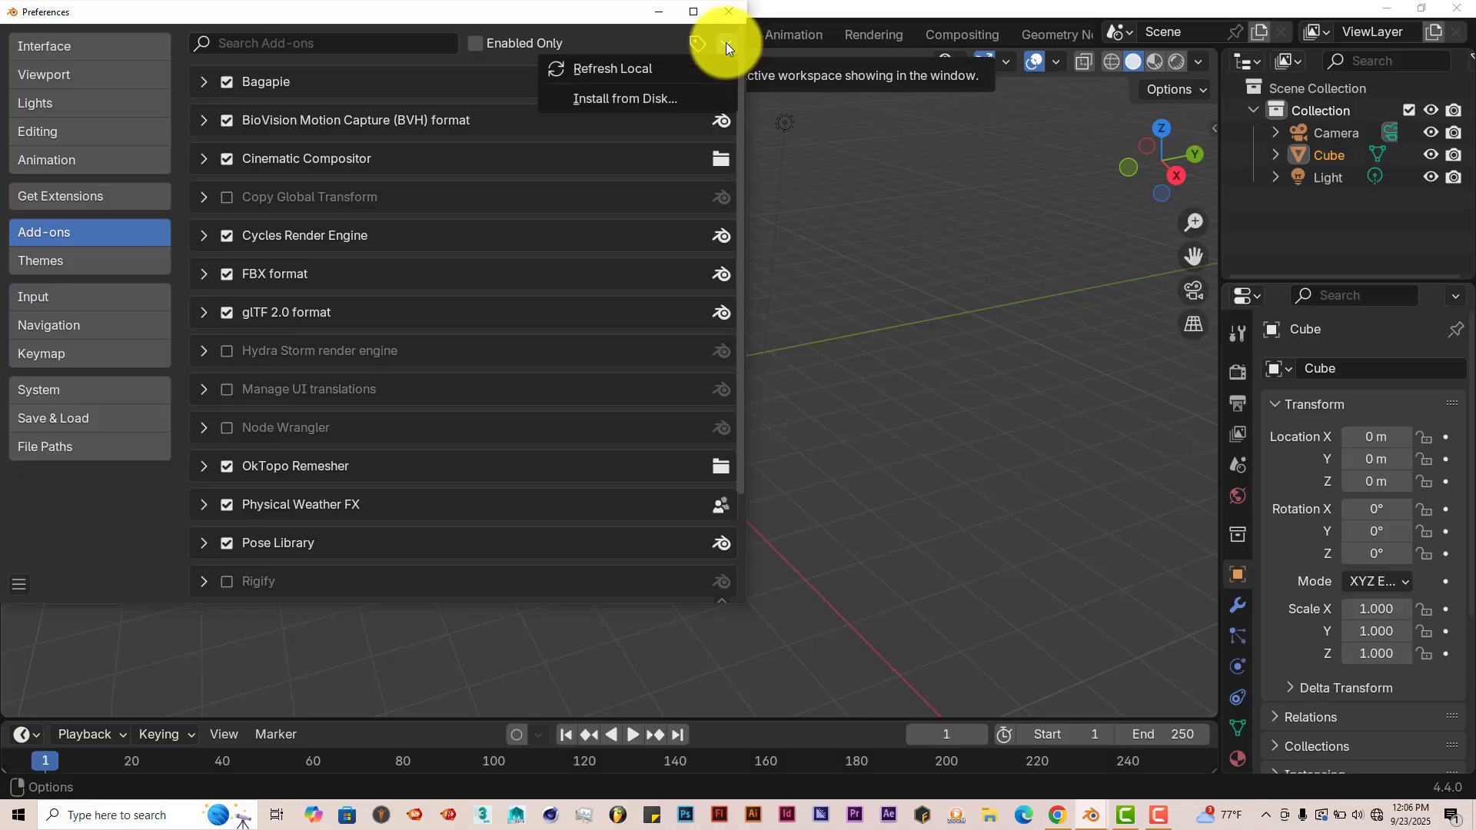
{"action": "left_click", "coordinate": [647, 98]}
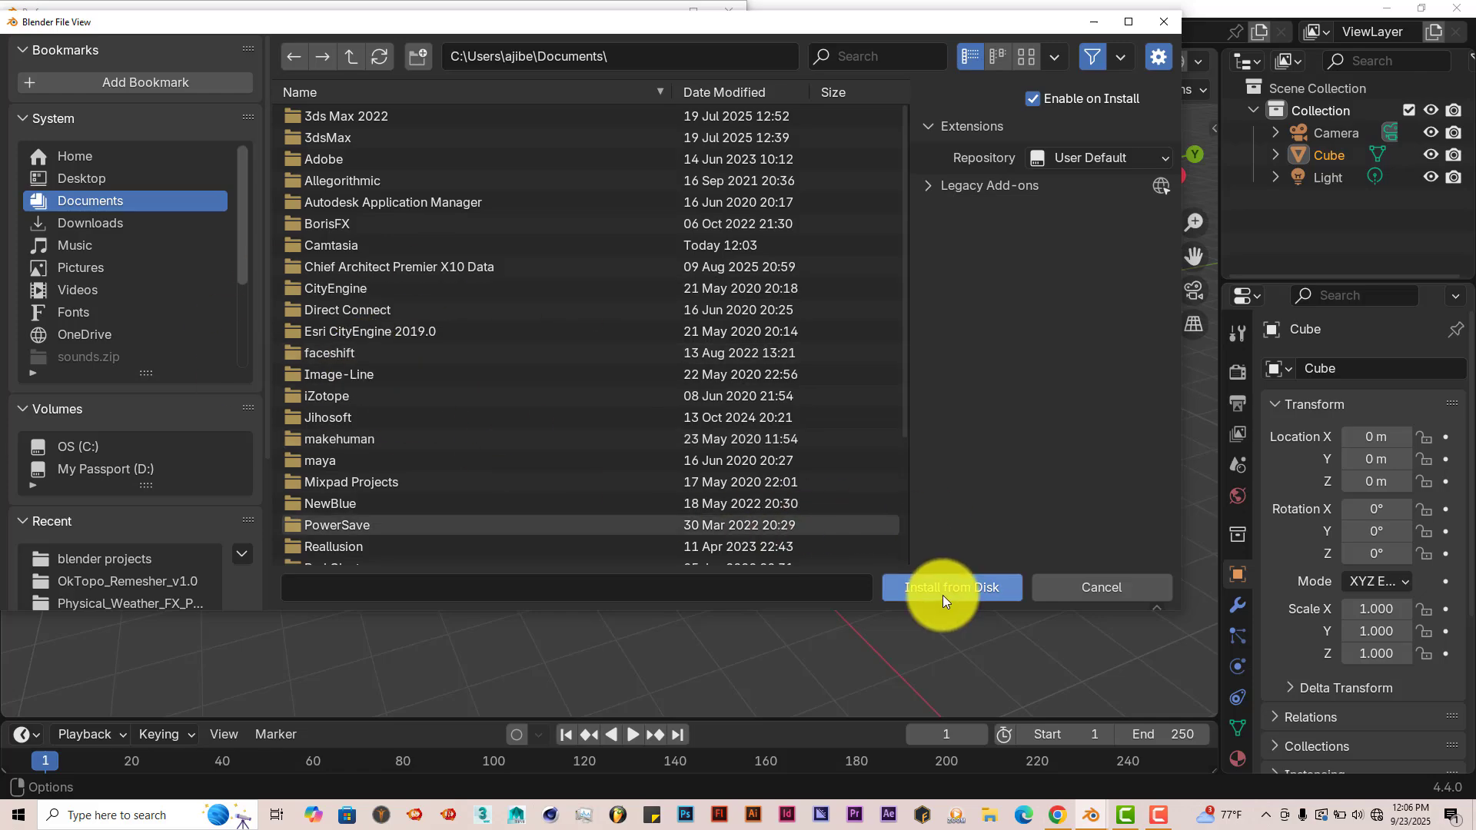
{"action": "left_click", "coordinate": [1167, 27]}
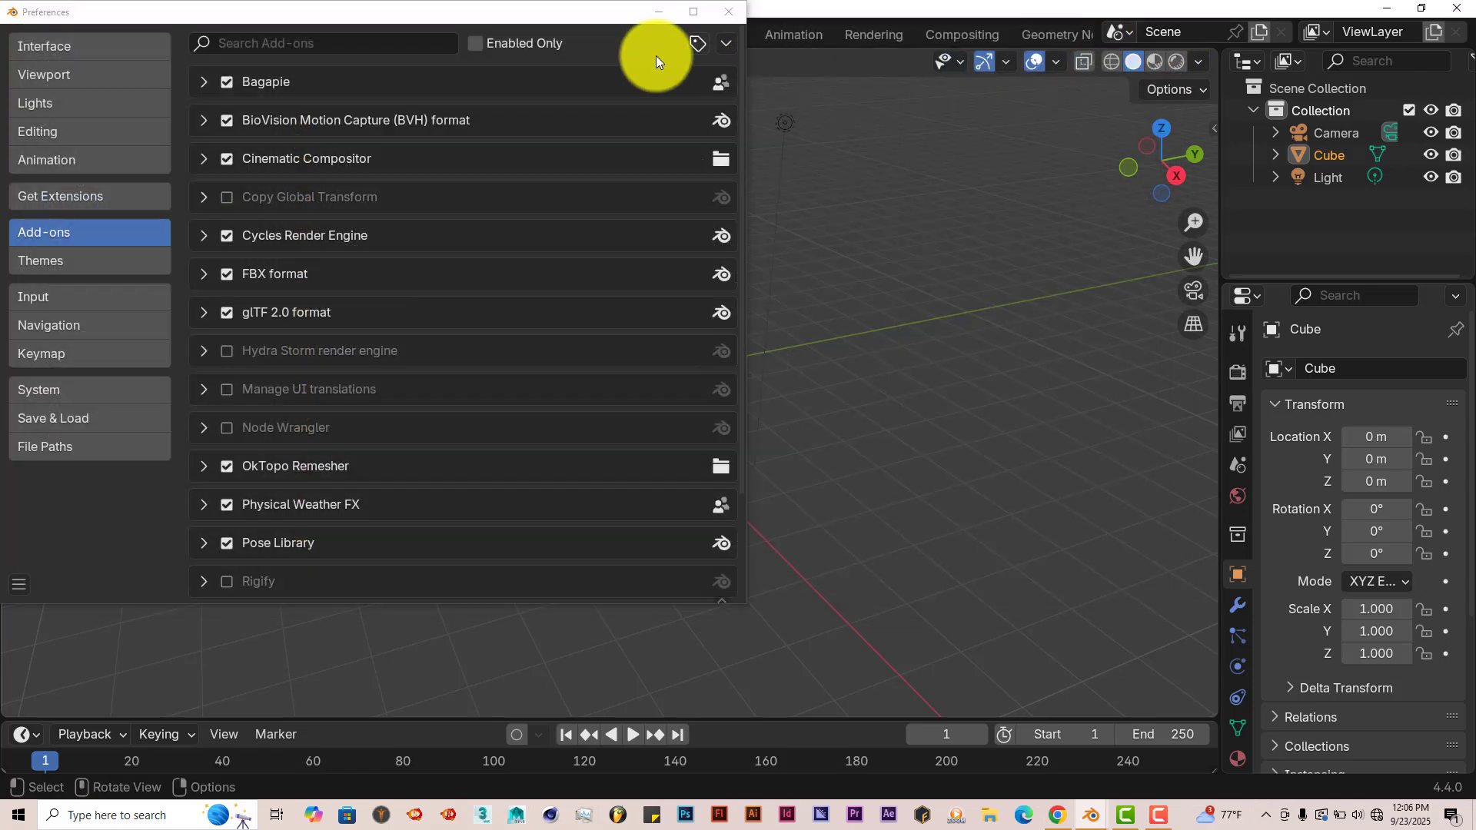
{"action": "left_click", "coordinate": [358, 45]}
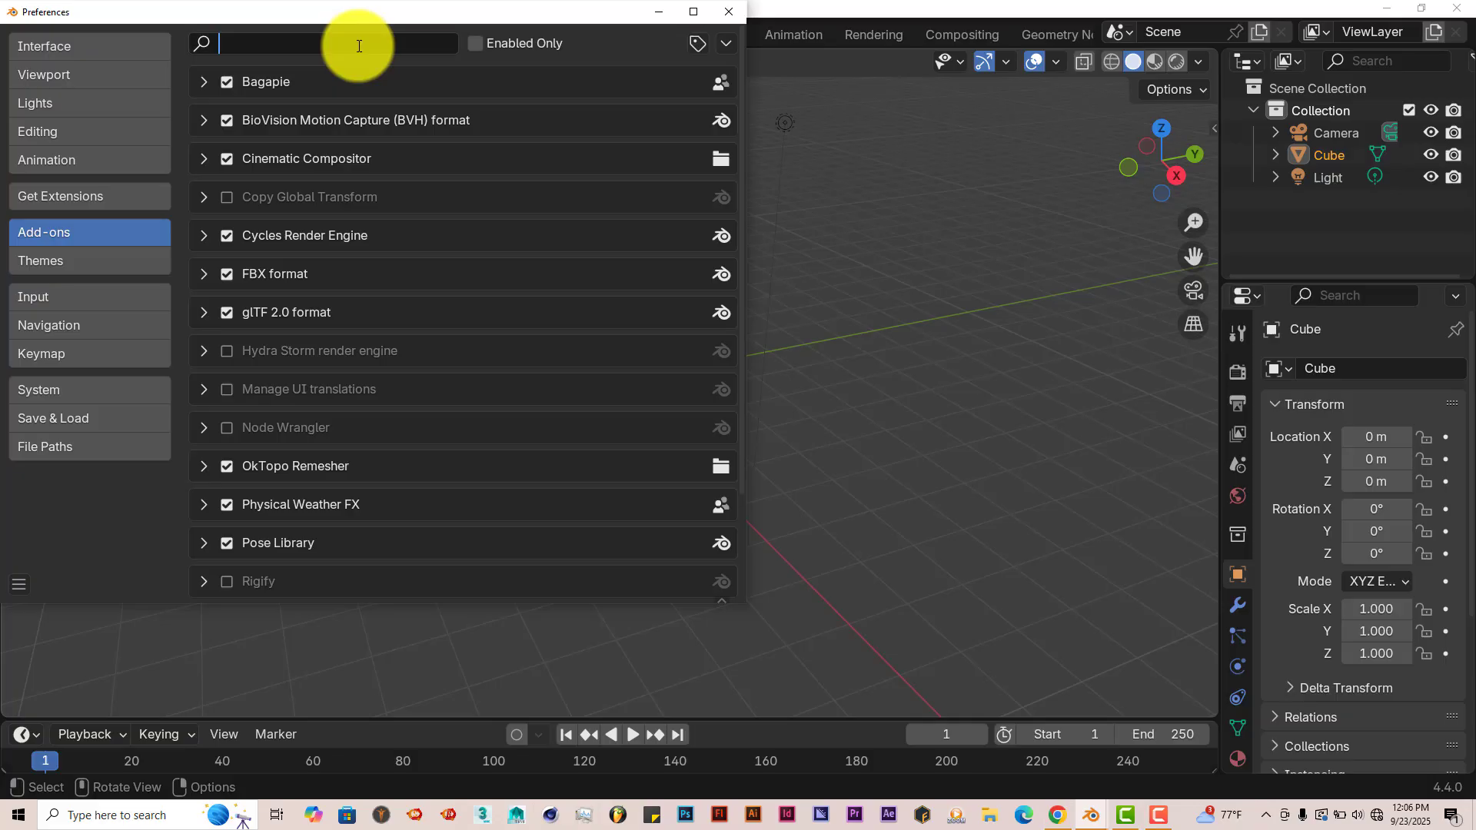
{"action": "type", "text": "ok"}
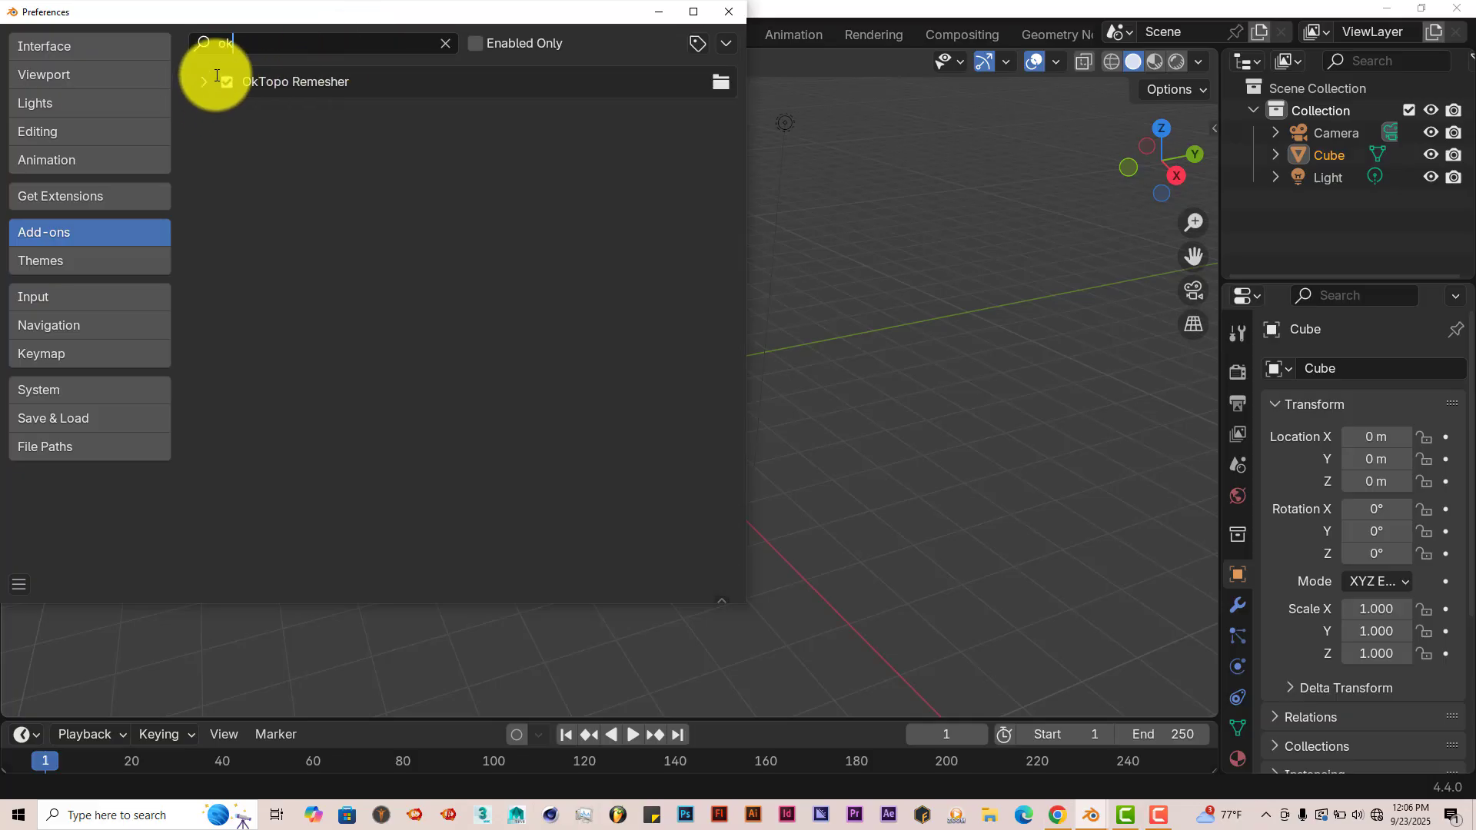
- Close Preferences and frame the default cube centred and enlarged in Front Orthographic view
{"action": "left_click", "coordinate": [717, 17]}
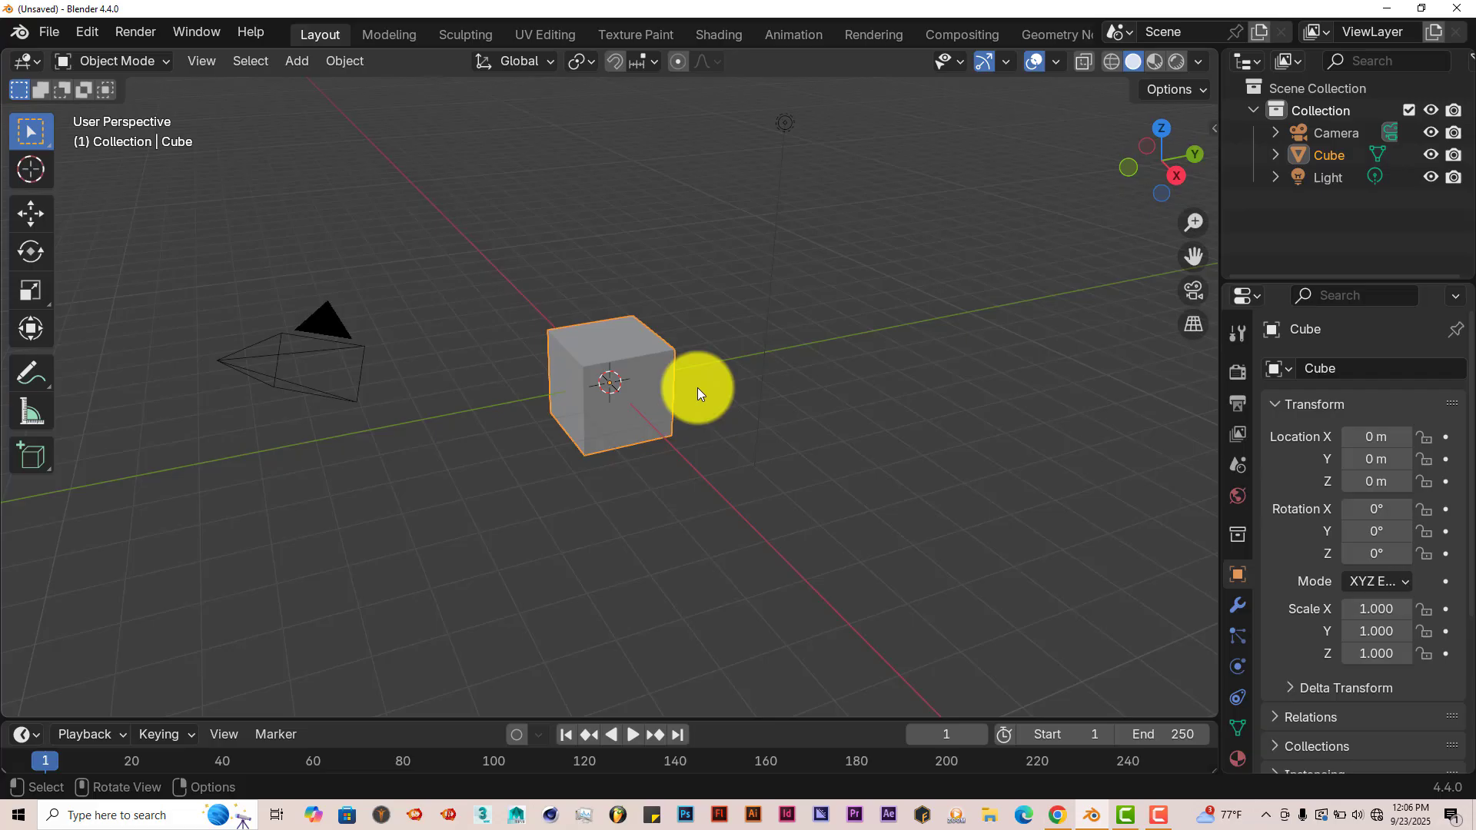
{"action": "middle_click_drag", "start_coordinate": [695, 388], "coordinate": [675, 330]}
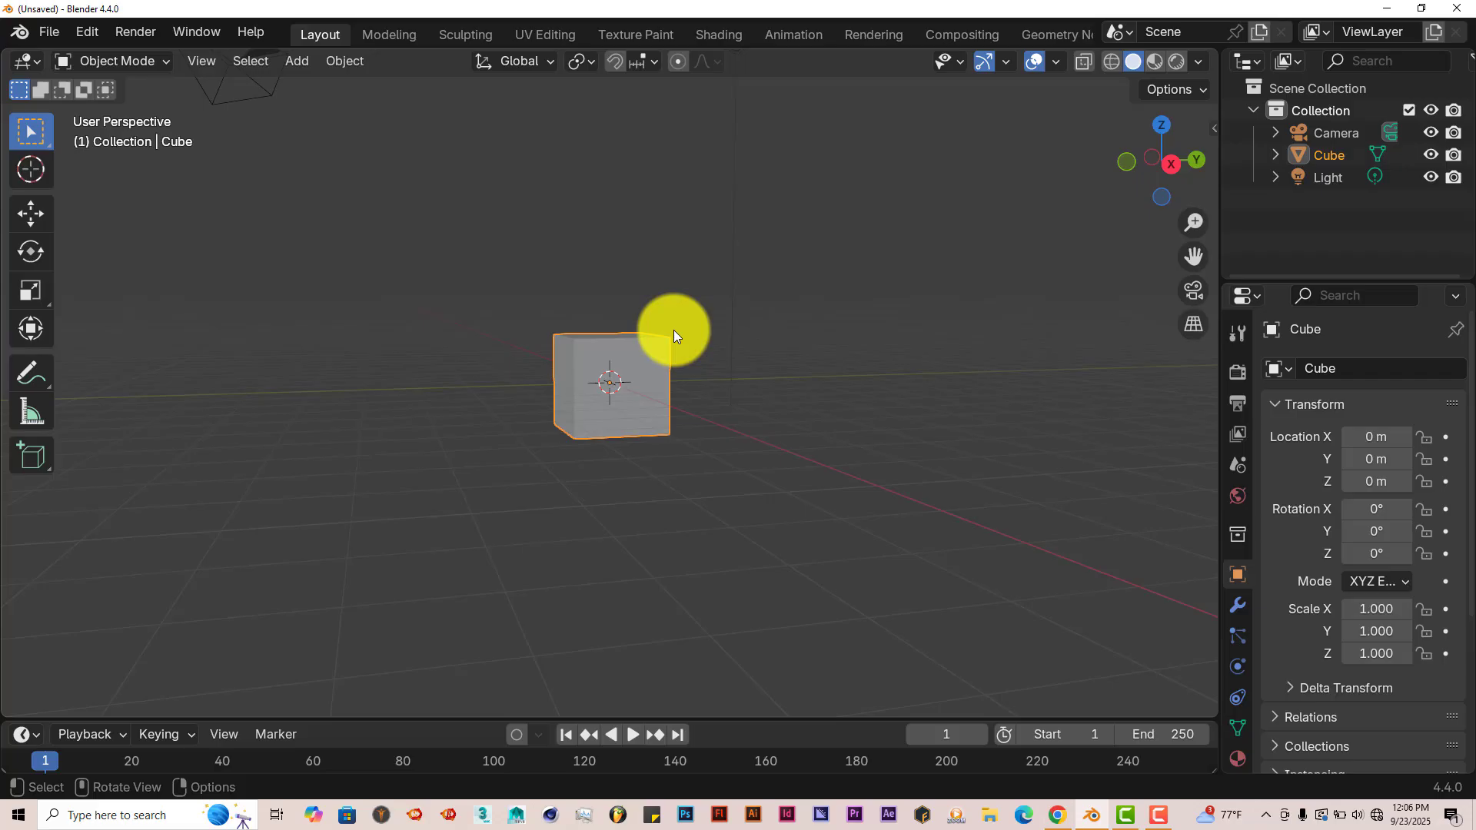
{"action": "key", "text": "KP_1"}
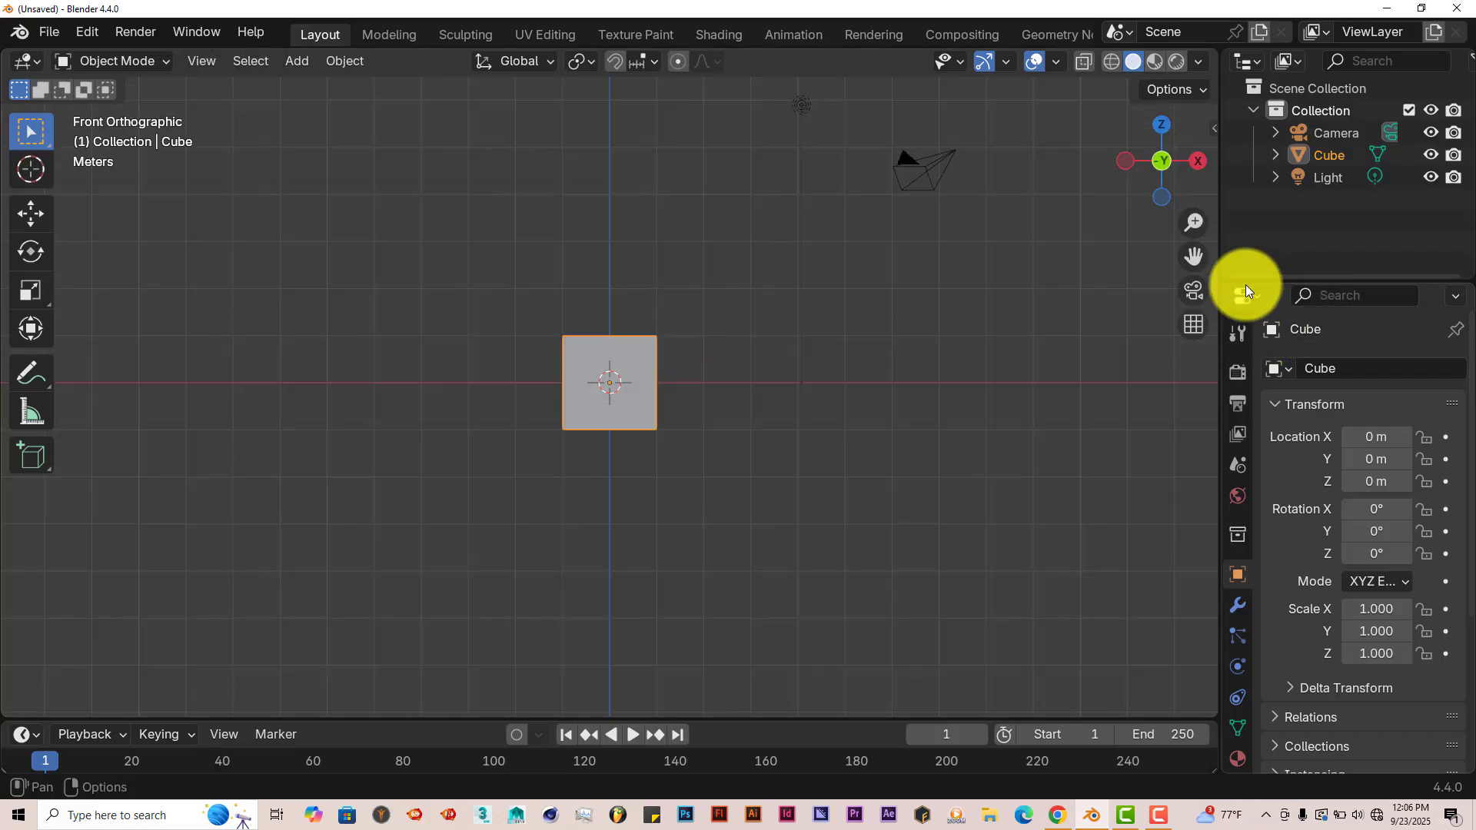
{"action": "left_click_drag", "start_coordinate": [1193, 256], "coordinate": [715, 346]}
{"action": "scroll", "coordinate": [715, 346], "scroll_direction": "up", "scroll_amount": 3}
{"action": "left_click_drag", "start_coordinate": [1194, 258], "coordinate": [938, 447]}
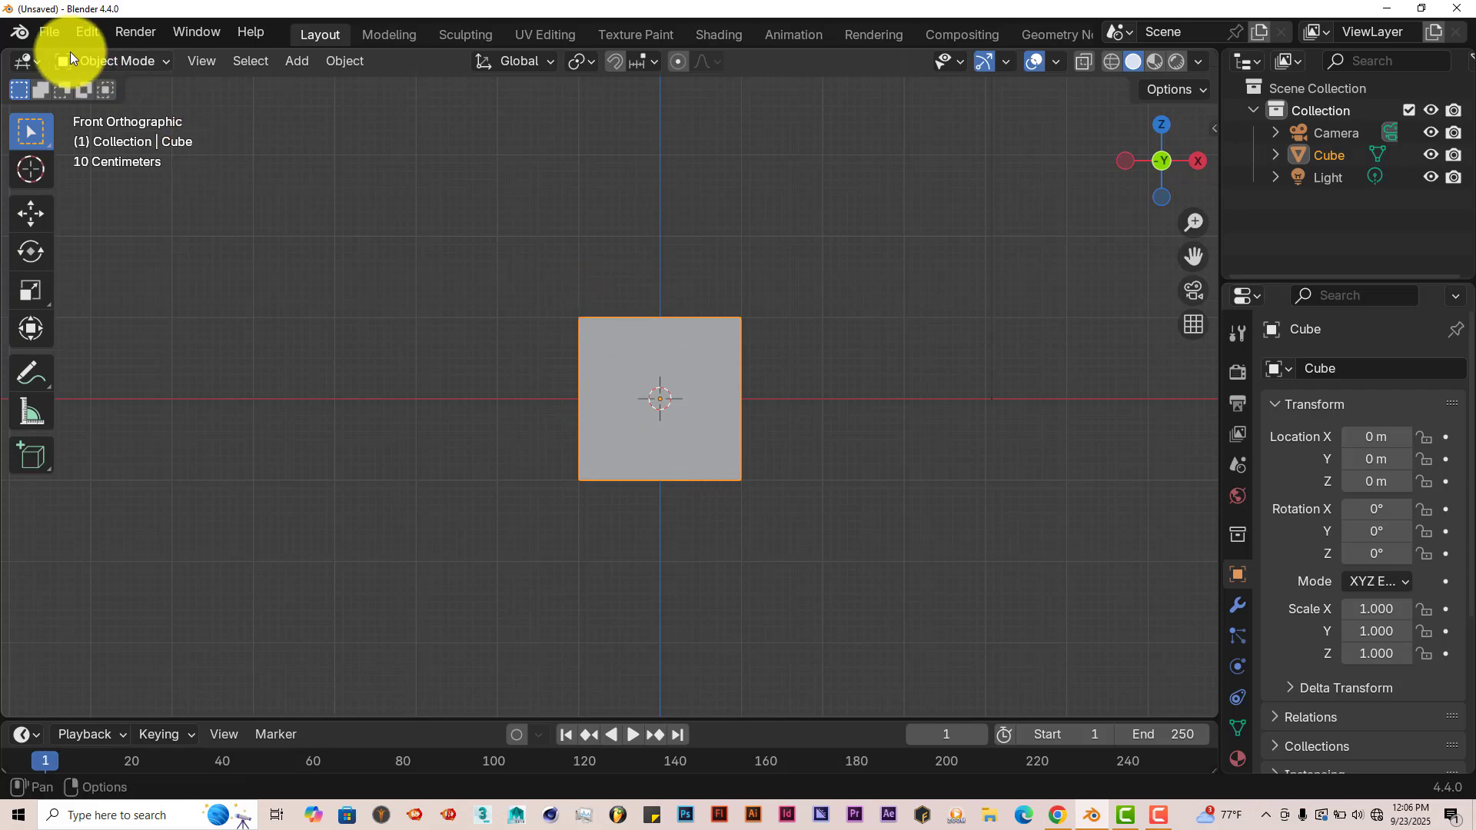
- Open 'oktopo test.blend' from the recent files list
{"action": "left_click", "coordinate": [54, 41]}
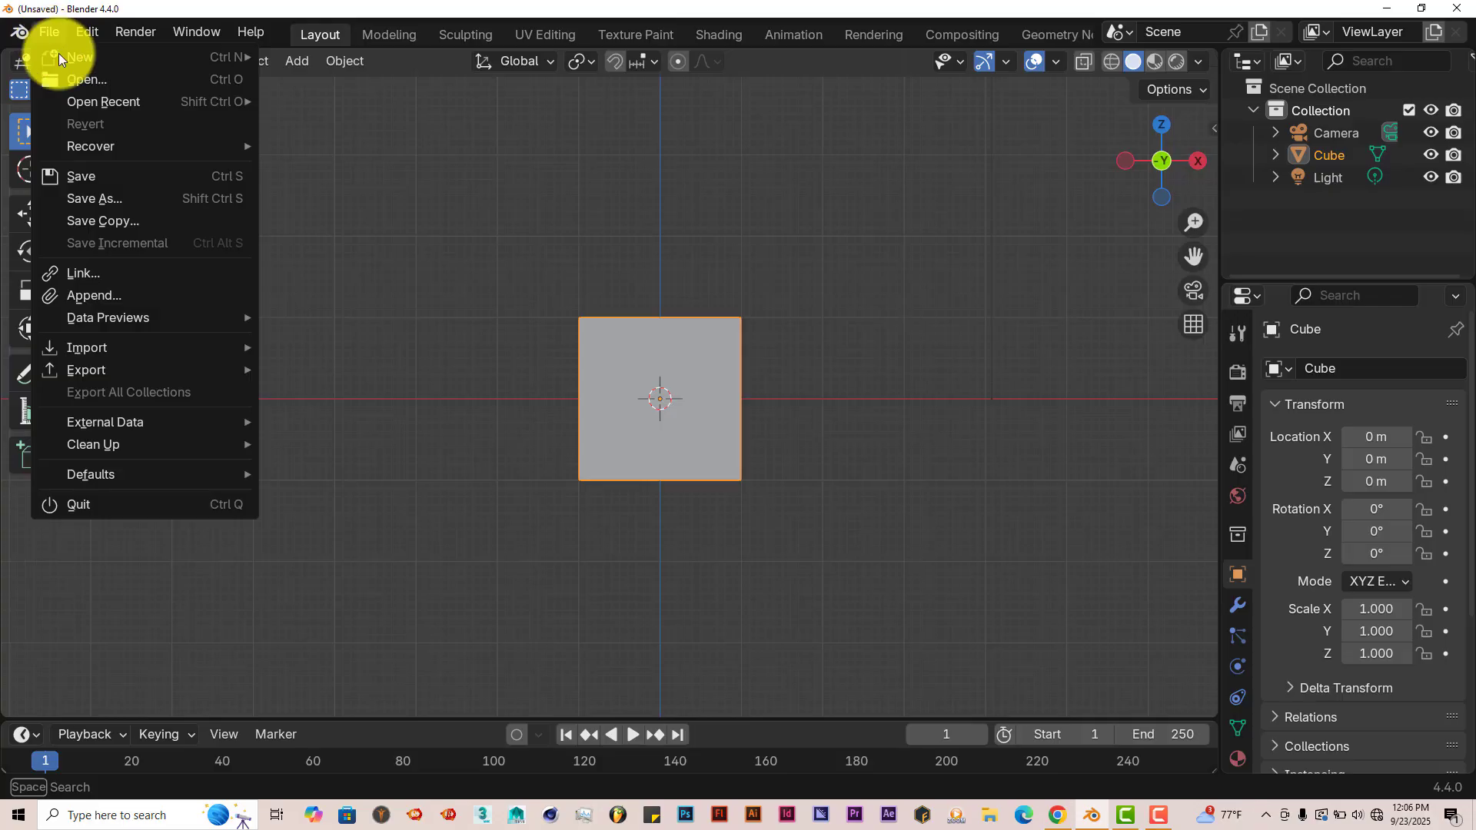
{"action": "mouse_move", "coordinate": [75, 97]}
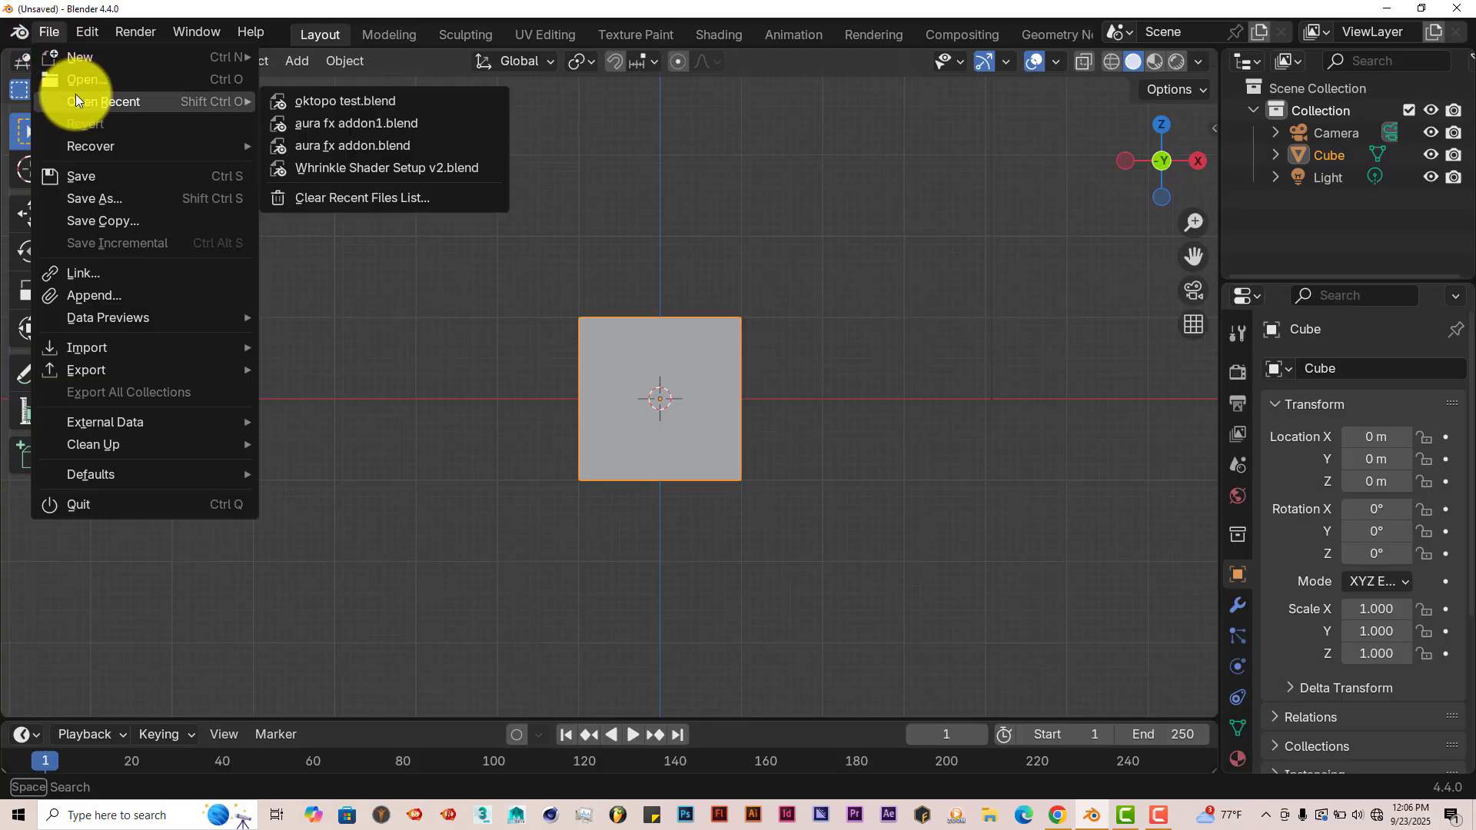
{"action": "left_click", "coordinate": [314, 102]}
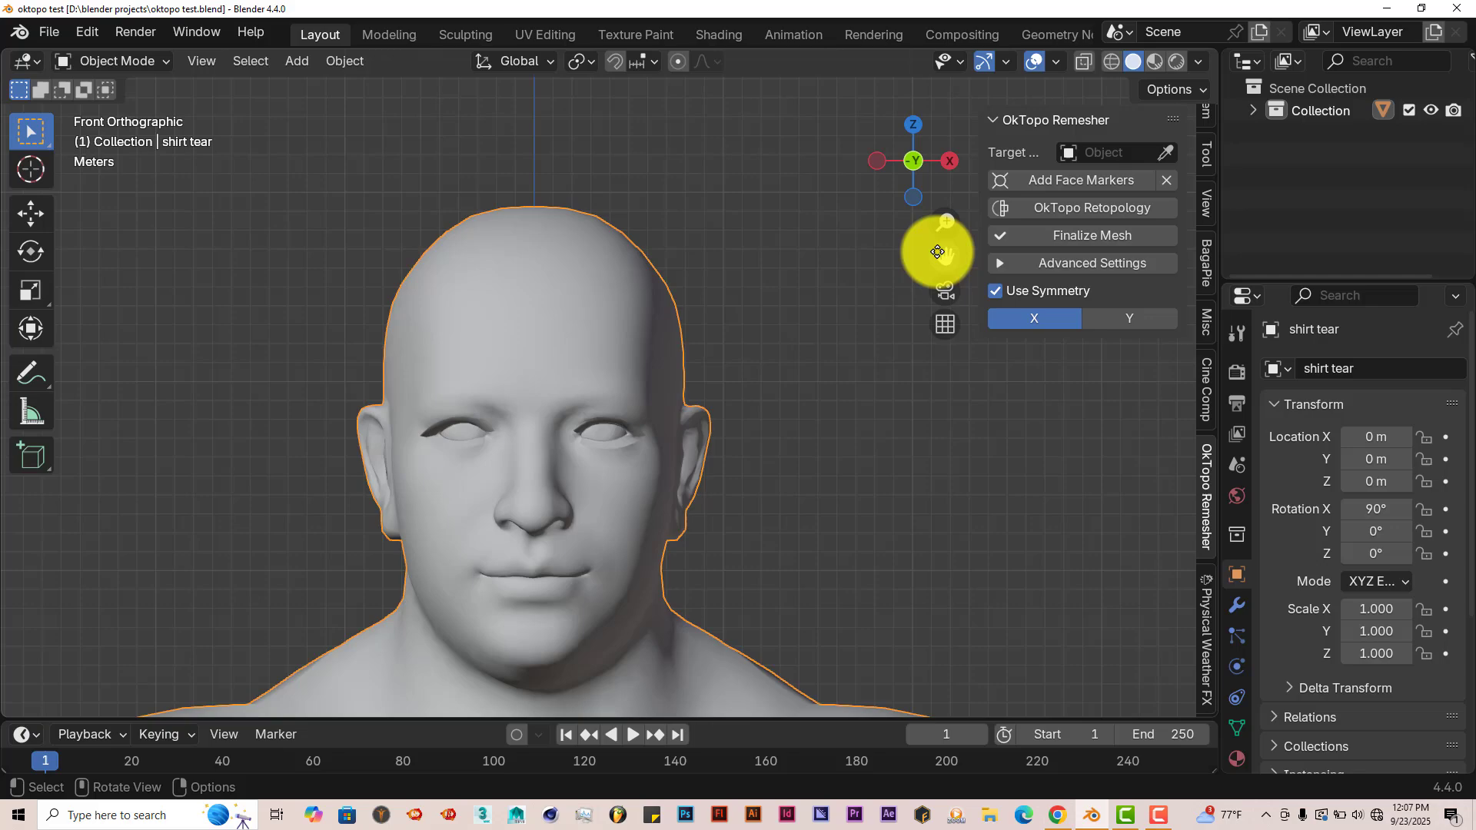
- Pick the head mesh 'shirt tear' as the OkTopo Remesher target with the eyedropper
{"action": "left_click_drag", "start_coordinate": [946, 255], "coordinate": [971, 204]}
{"action": "left_click", "coordinate": [1166, 152]}
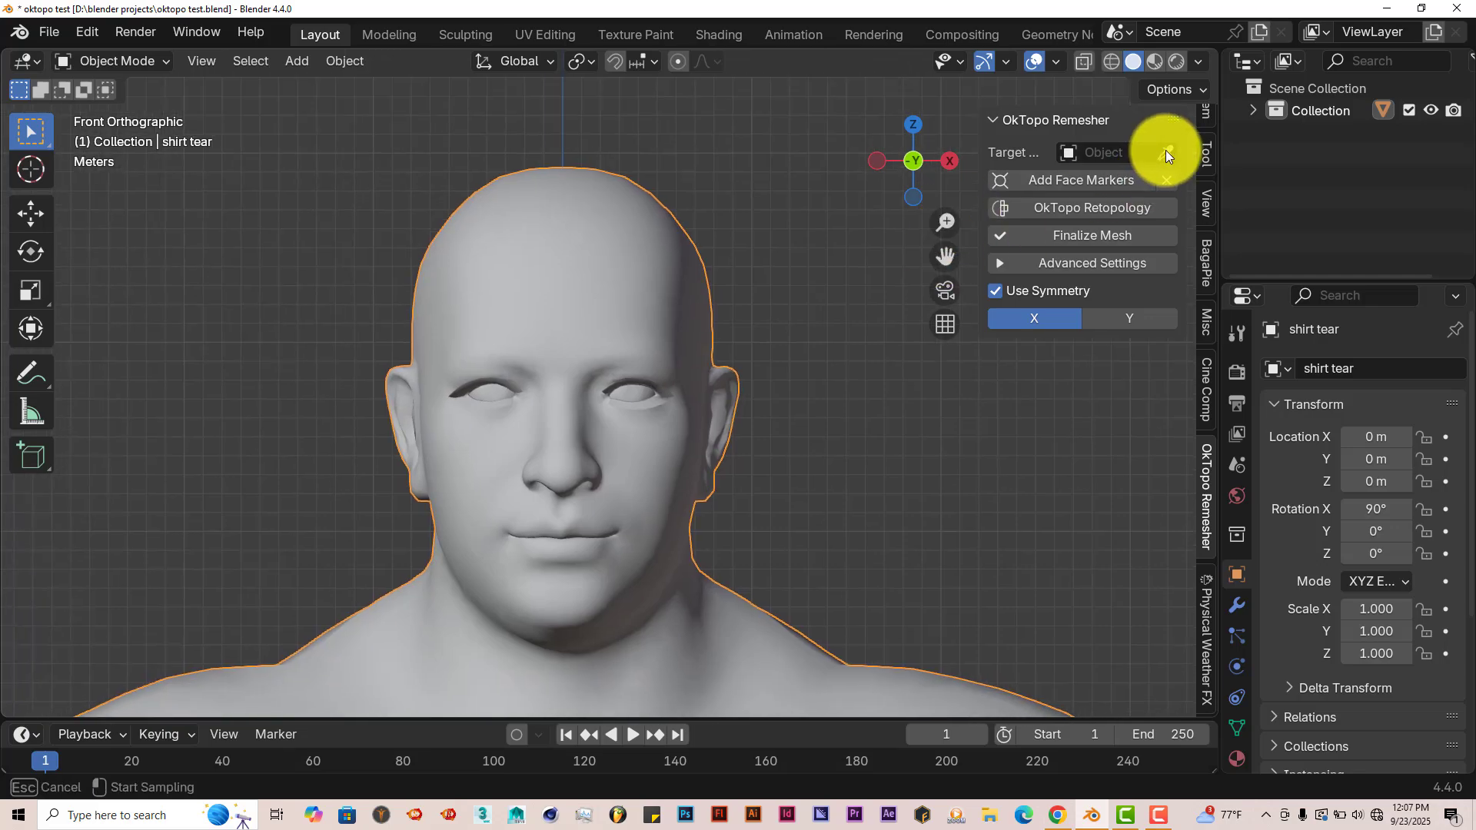
{"action": "left_click", "coordinate": [570, 218]}
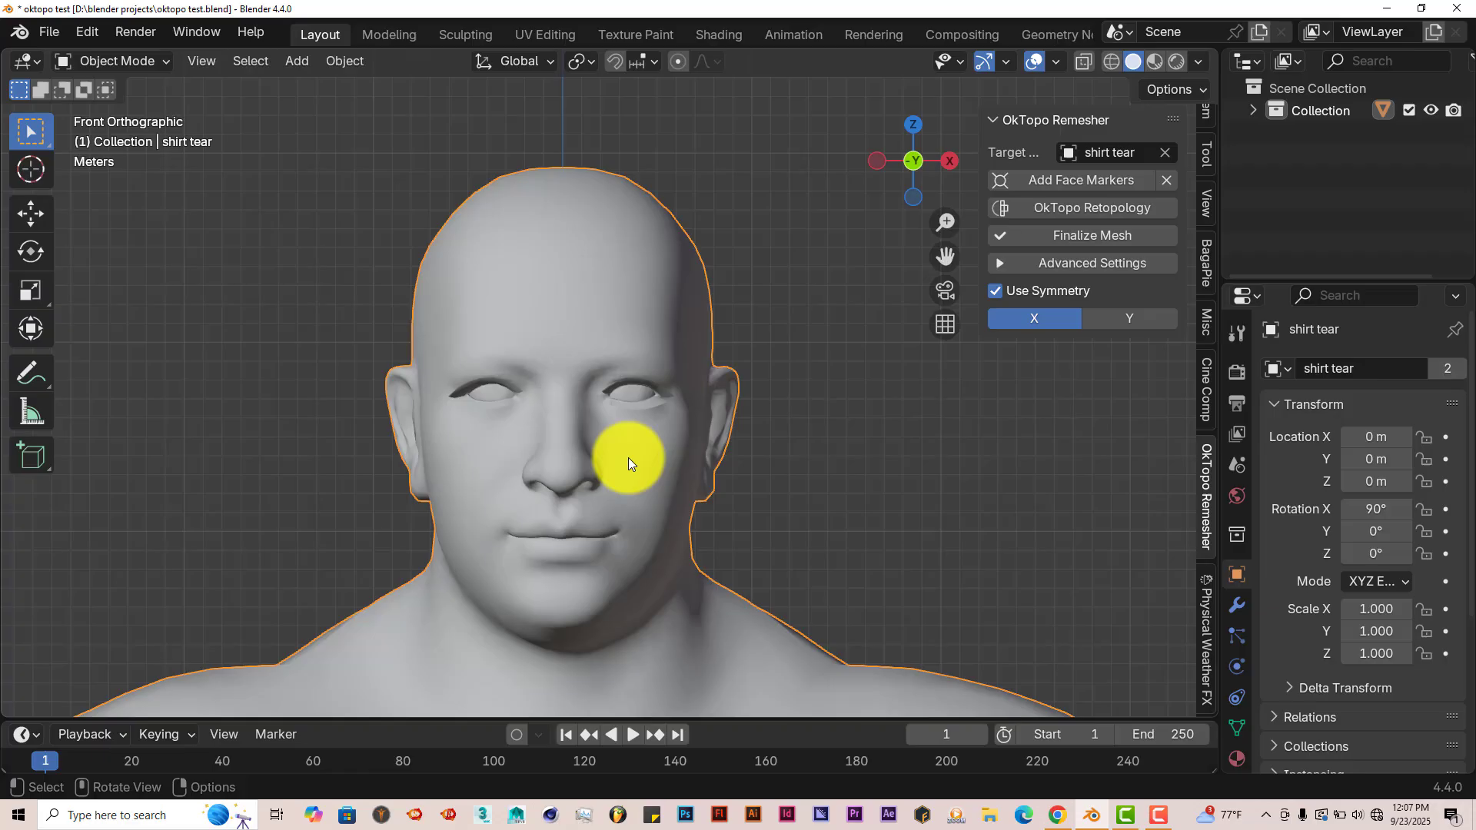
- Add face markers and place them on the nose tip, eyes and mouth corners
{"action": "left_click", "coordinate": [1103, 186]}
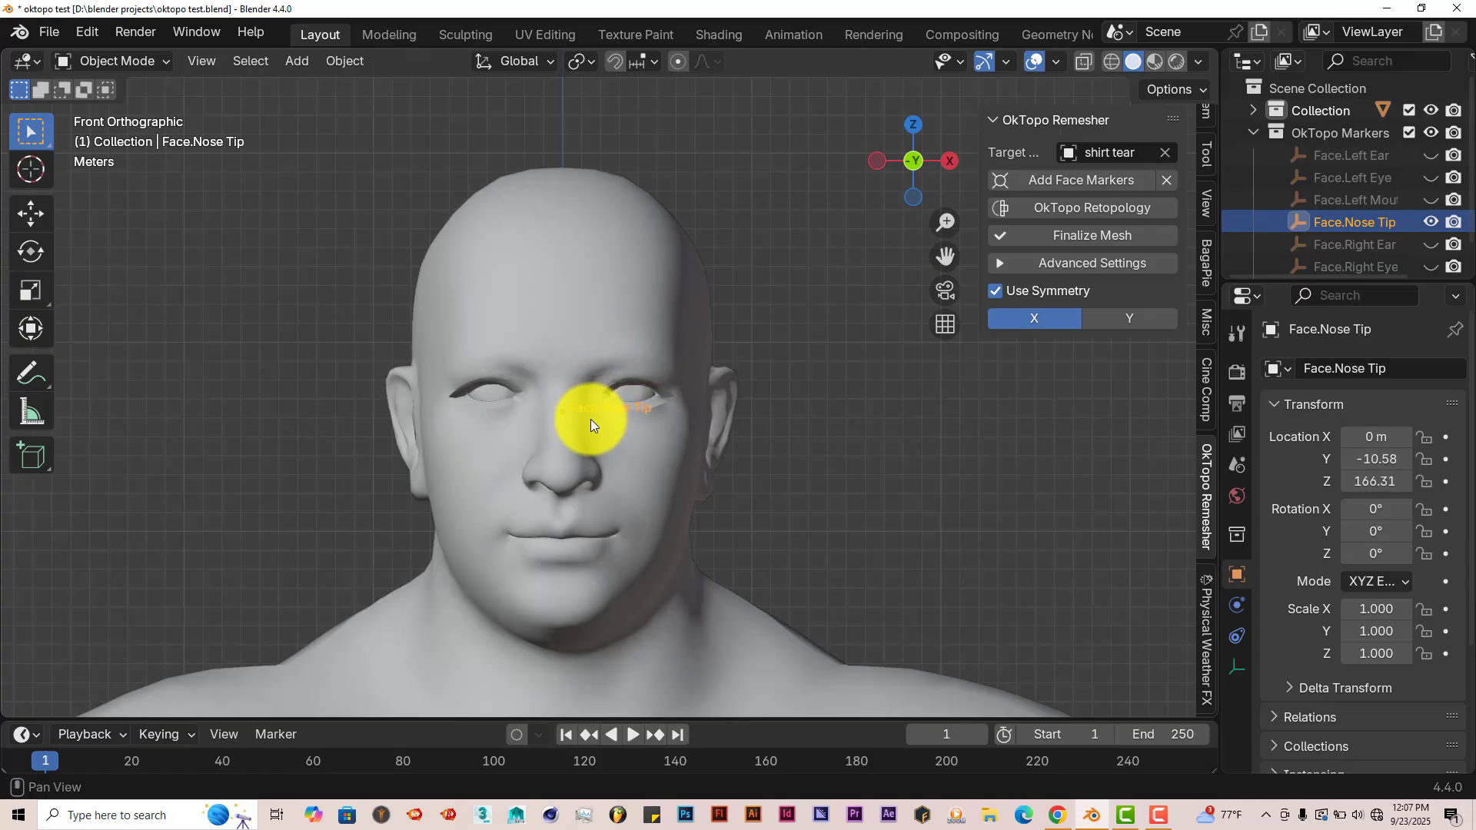
{"action": "left_click", "coordinate": [576, 471]}
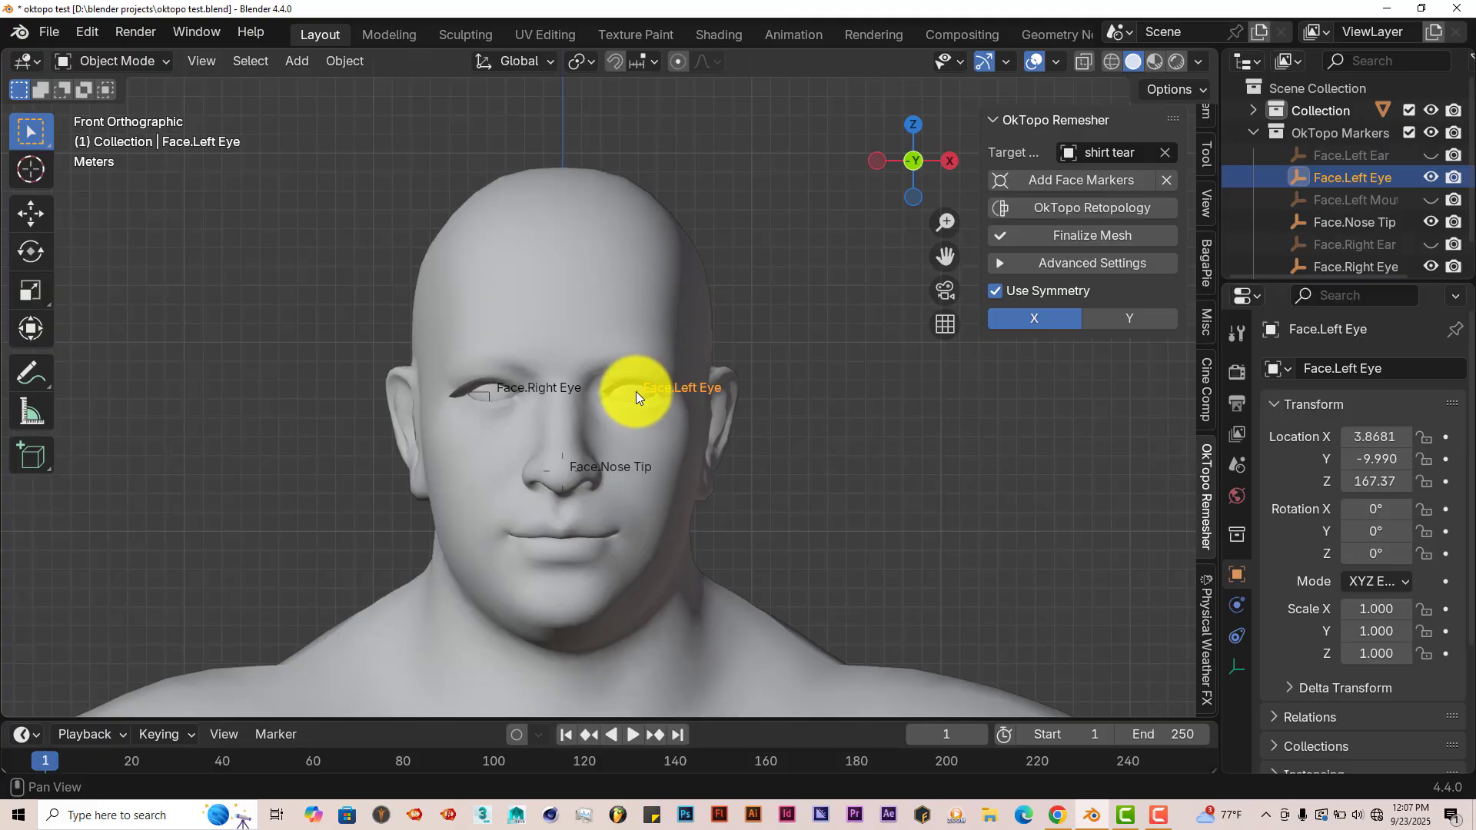
{"action": "left_click", "coordinate": [636, 390]}
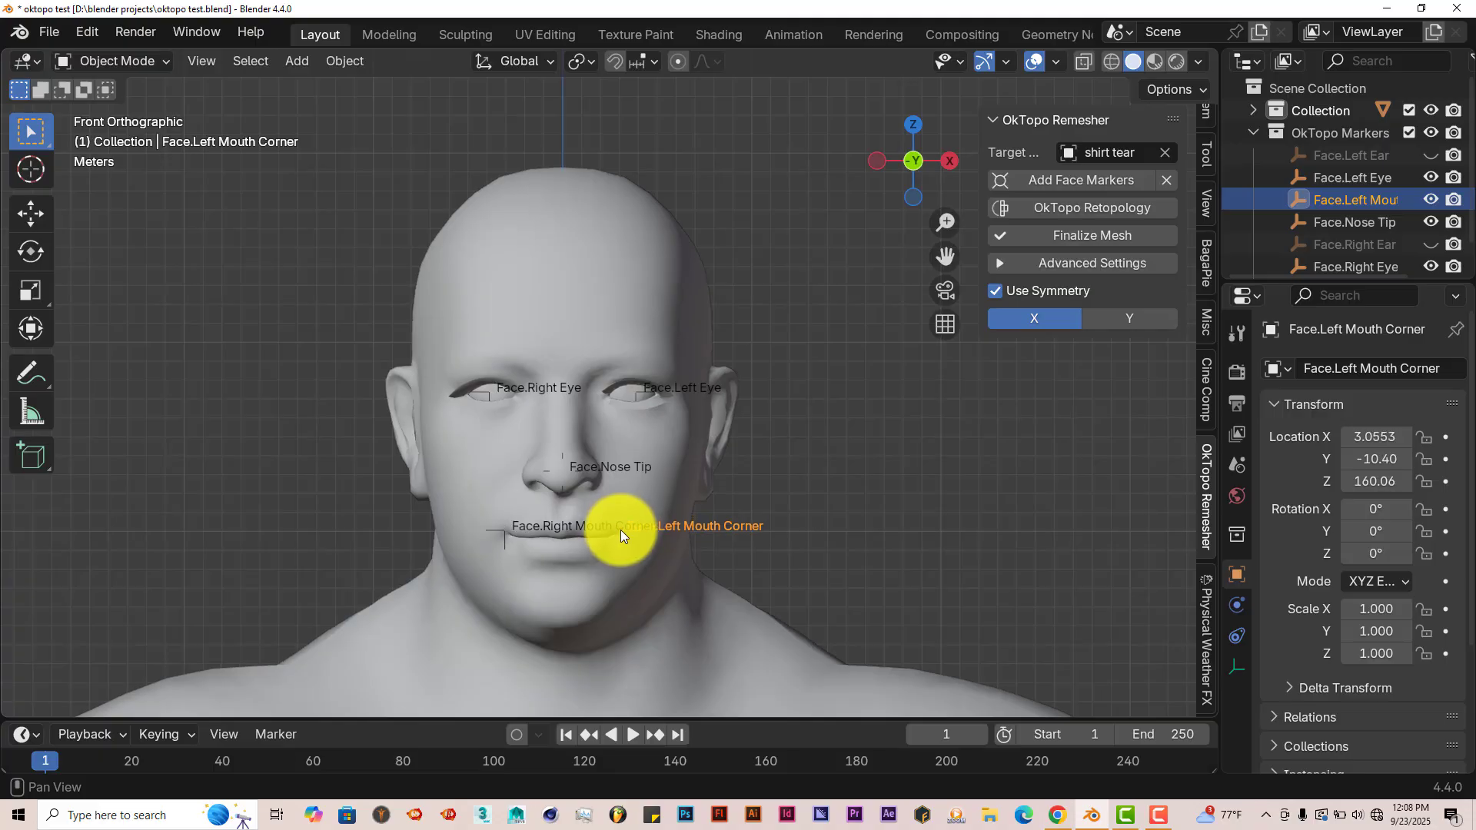
{"action": "left_click", "coordinate": [620, 531]}
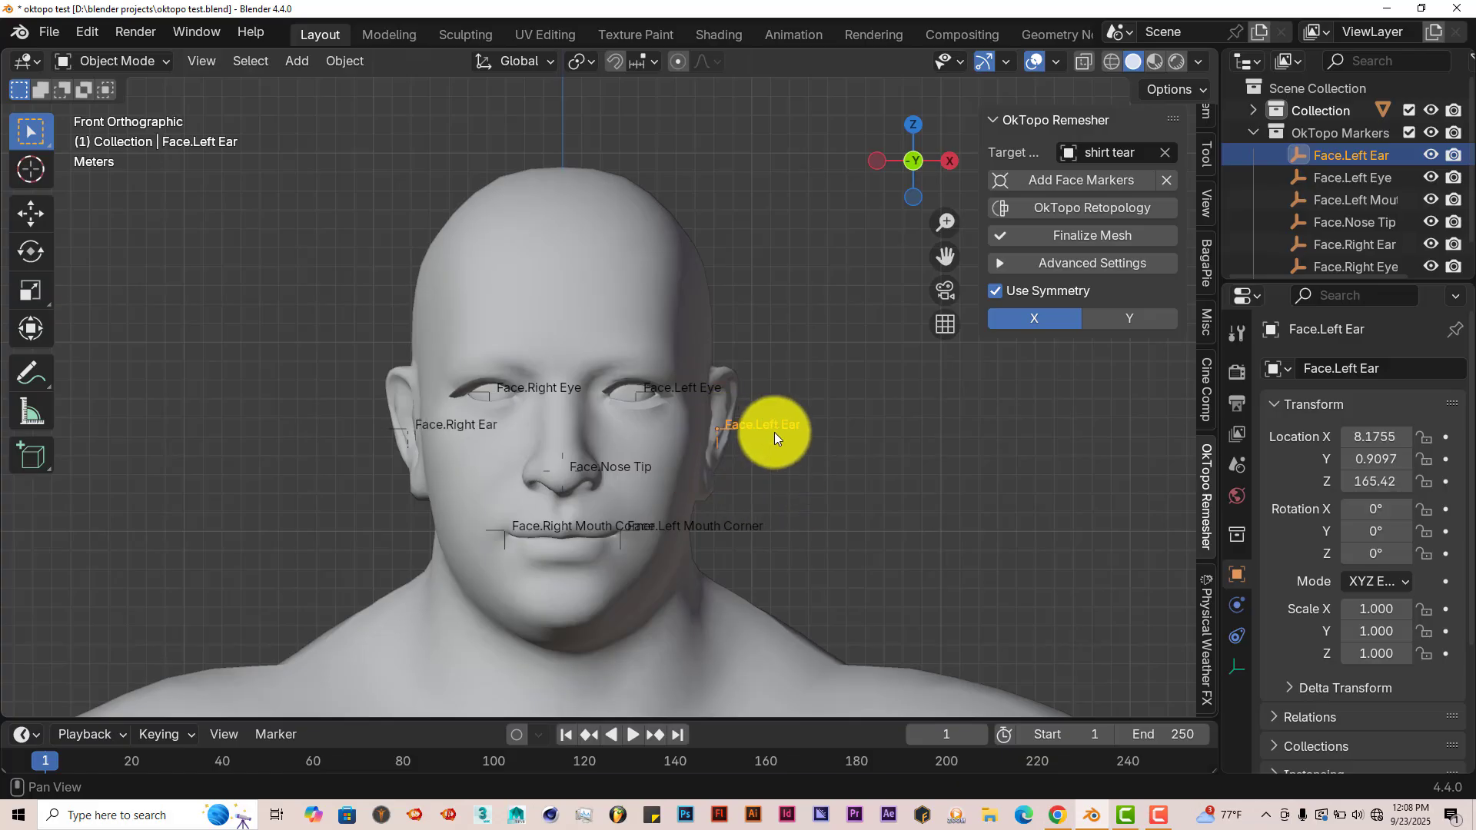
- Place the ear markers from a side view, then return to the front view
{"action": "mouse_move", "coordinate": [773, 432]}
{"action": "middle_mouse_down"}
{"action": "mouse_move", "coordinate": [751, 444]}
{"action": "mouse_move", "coordinate": [584, 435]}
{"action": "mouse_move", "coordinate": [612, 433]}
{"action": "middle_mouse_up"}
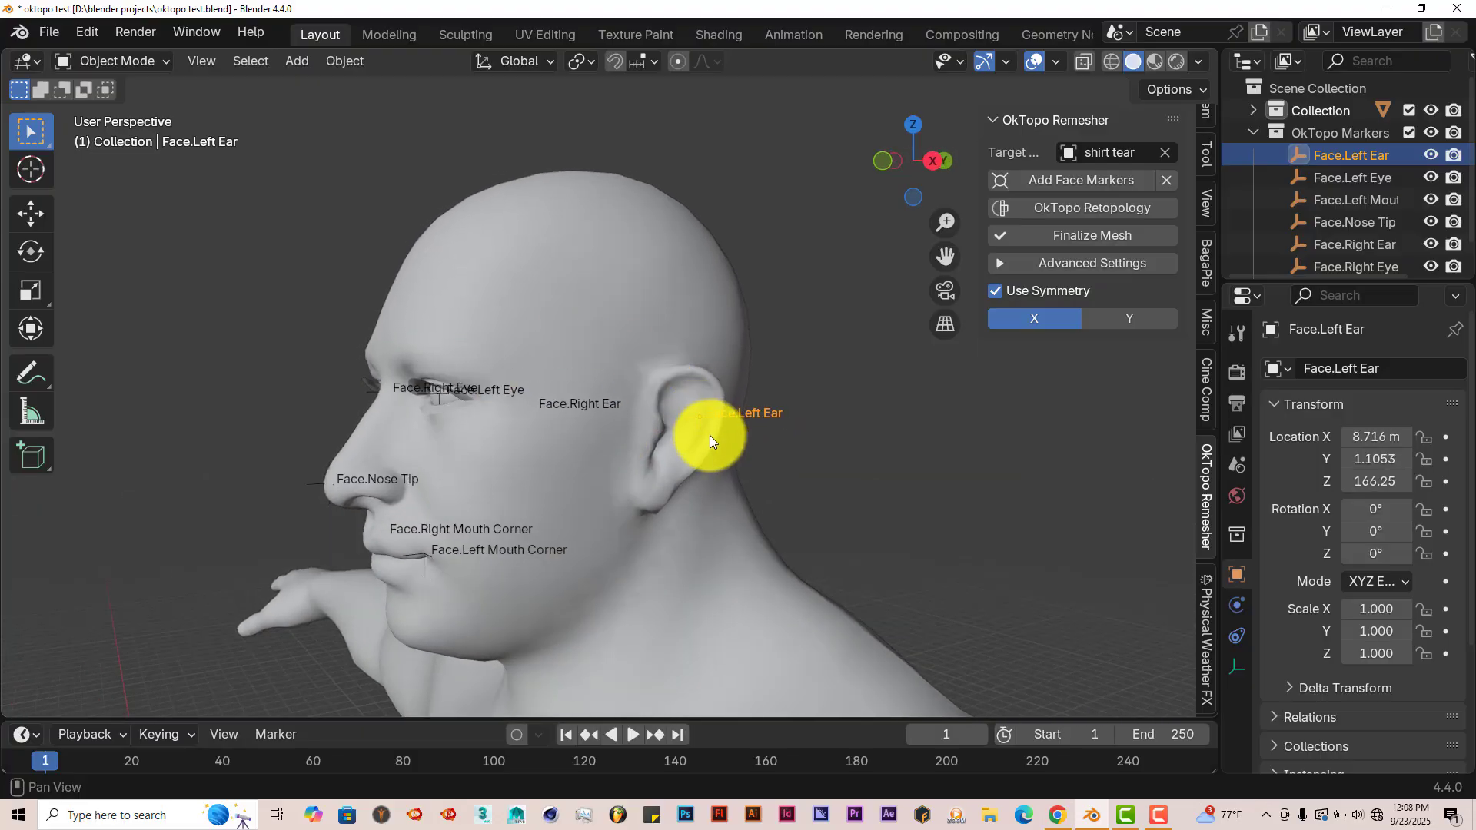
{"action": "scroll", "coordinate": [710, 435], "scroll_direction": "up", "scroll_amount": 3}
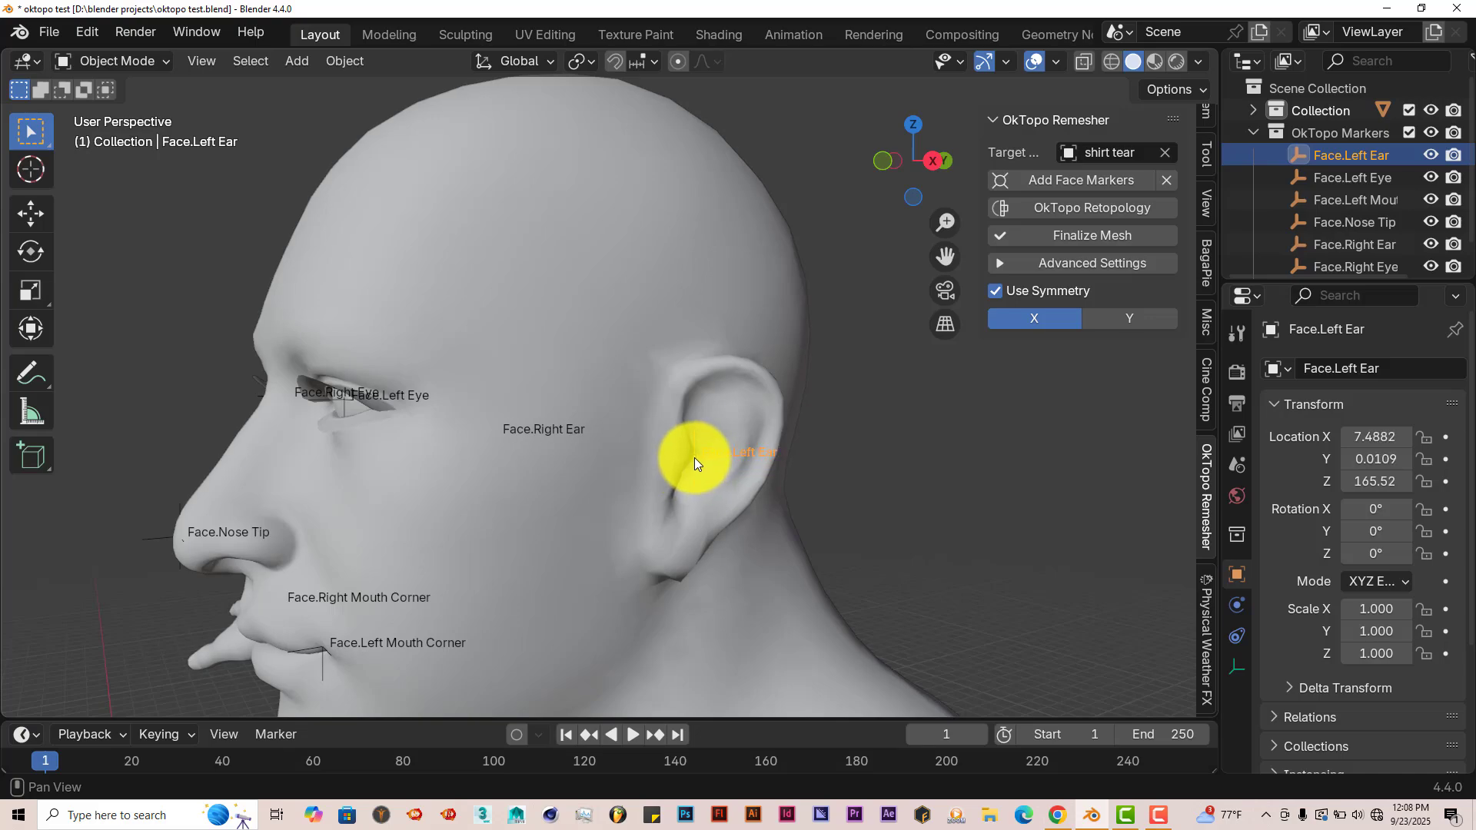
{"action": "left_click", "coordinate": [696, 459]}
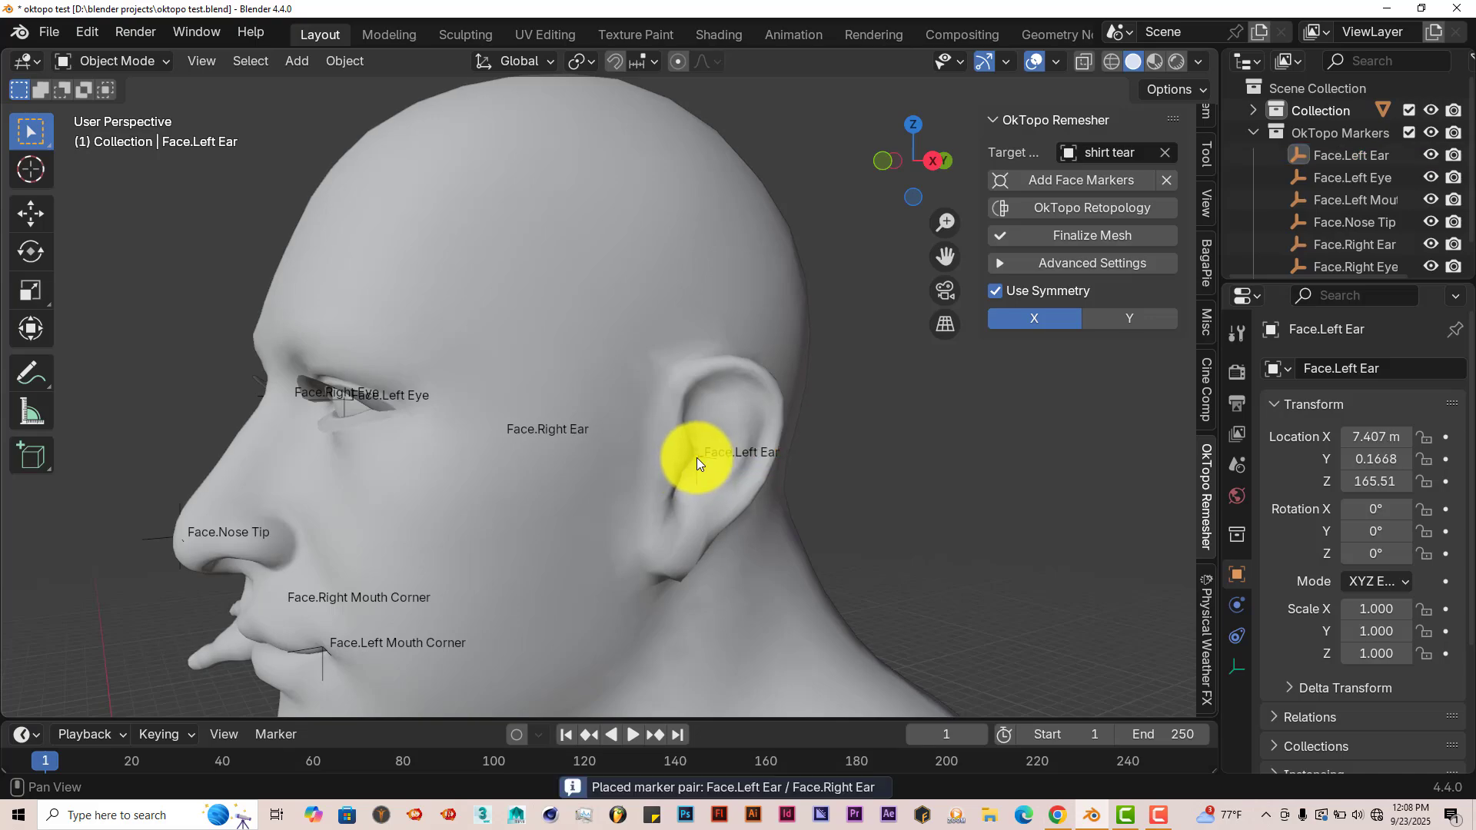
{"action": "middle_click_drag", "start_coordinate": [614, 590], "coordinate": [507, 371]}
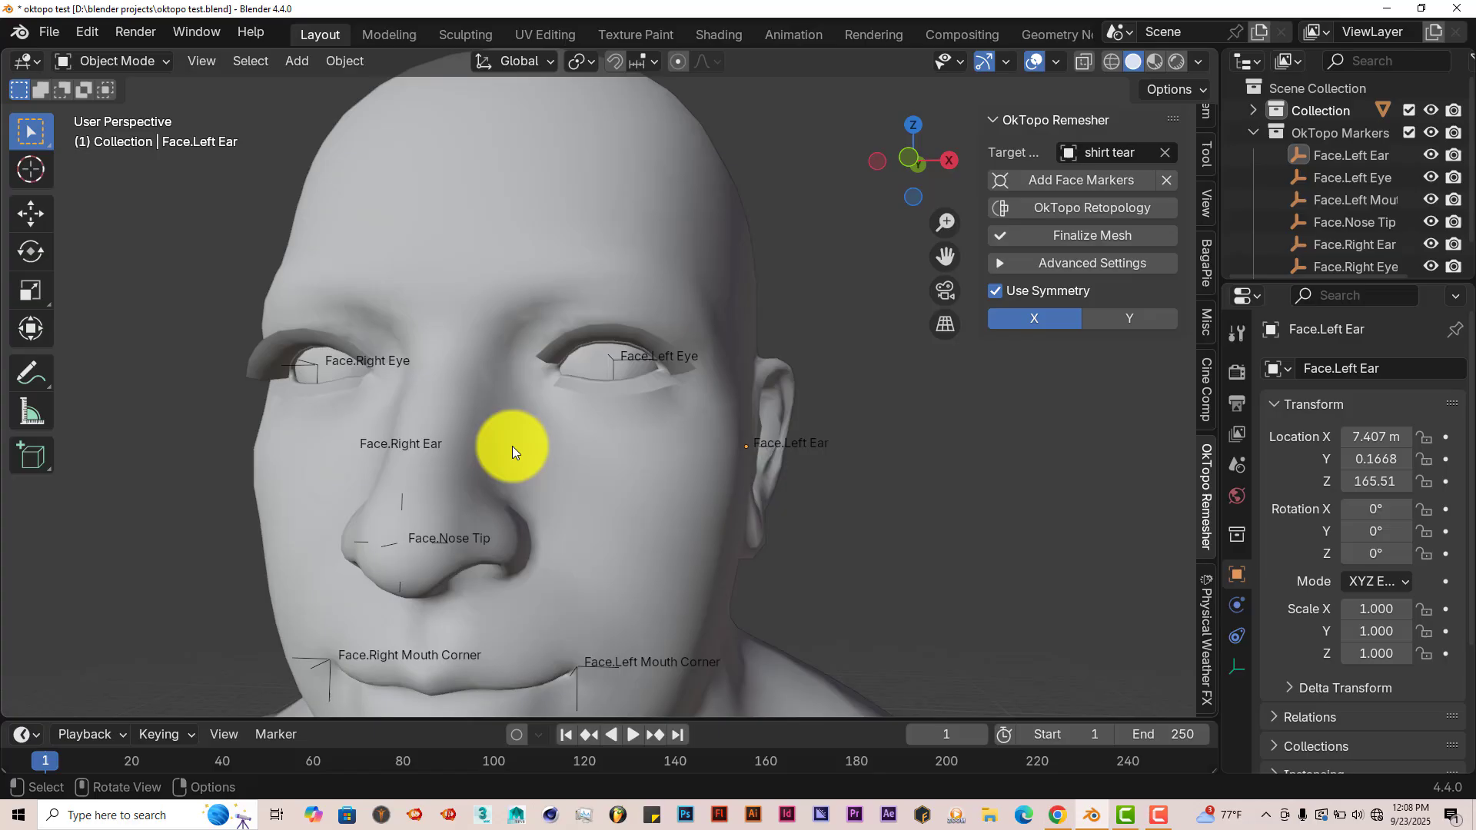
{"action": "key", "text": "KP_1"}
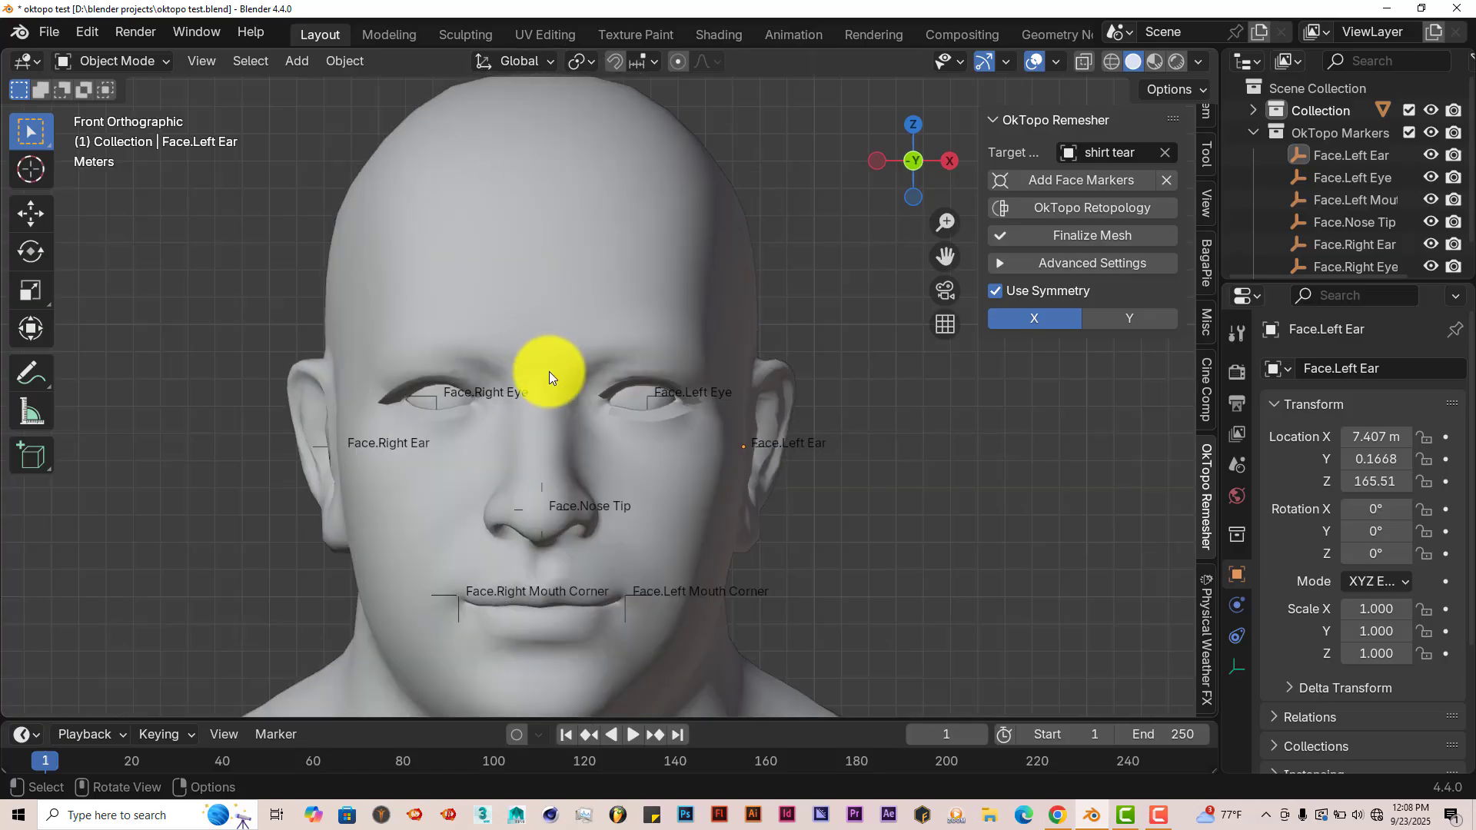
{"action": "scroll", "coordinate": [545, 430], "scroll_direction": "down", "scroll_amount": 1}
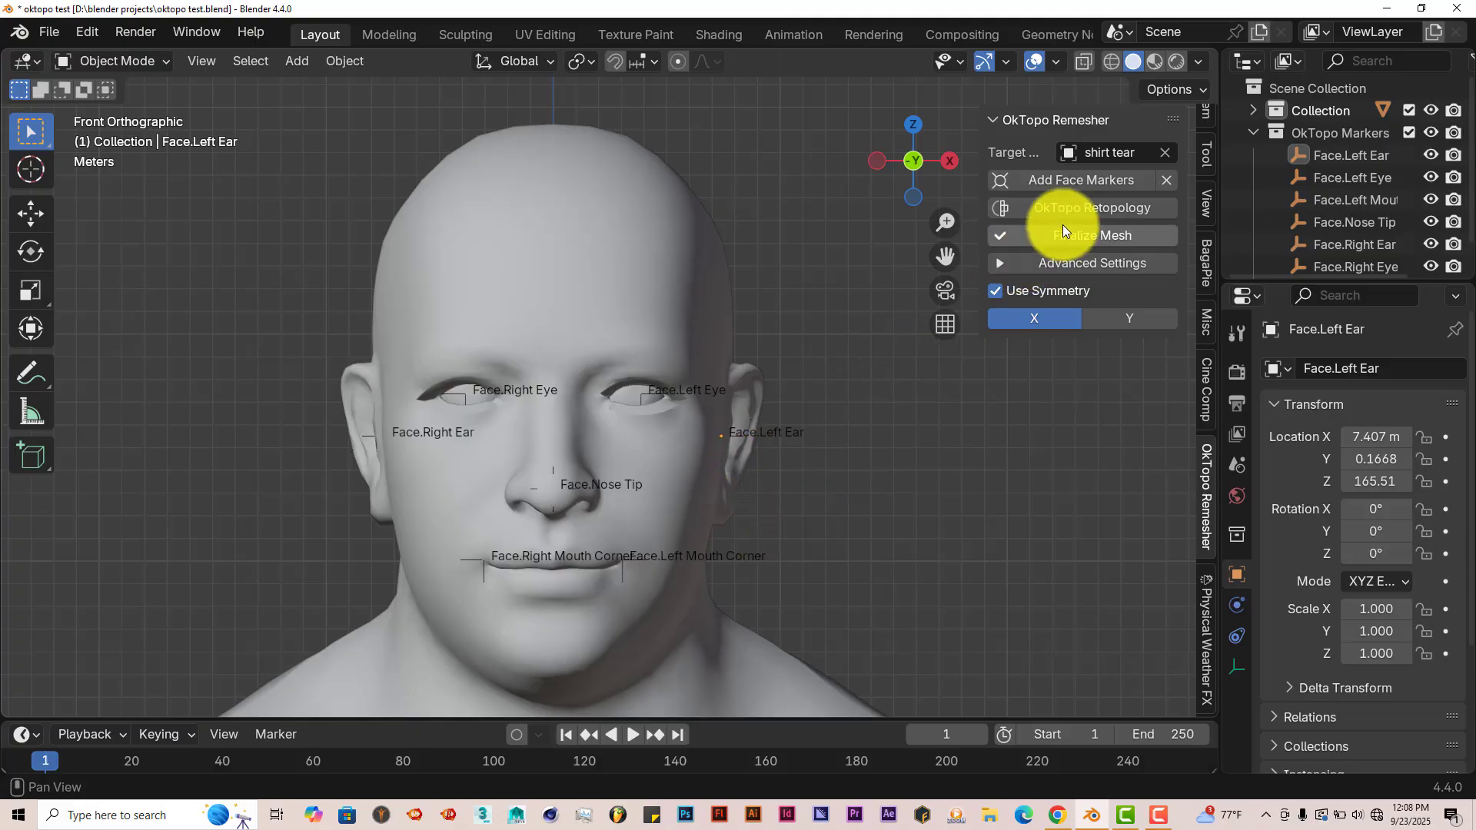
- Run OkTopo Retopology on the head and inspect the quad mesh from side and front
{"action": "left_click", "coordinate": [1078, 210]}
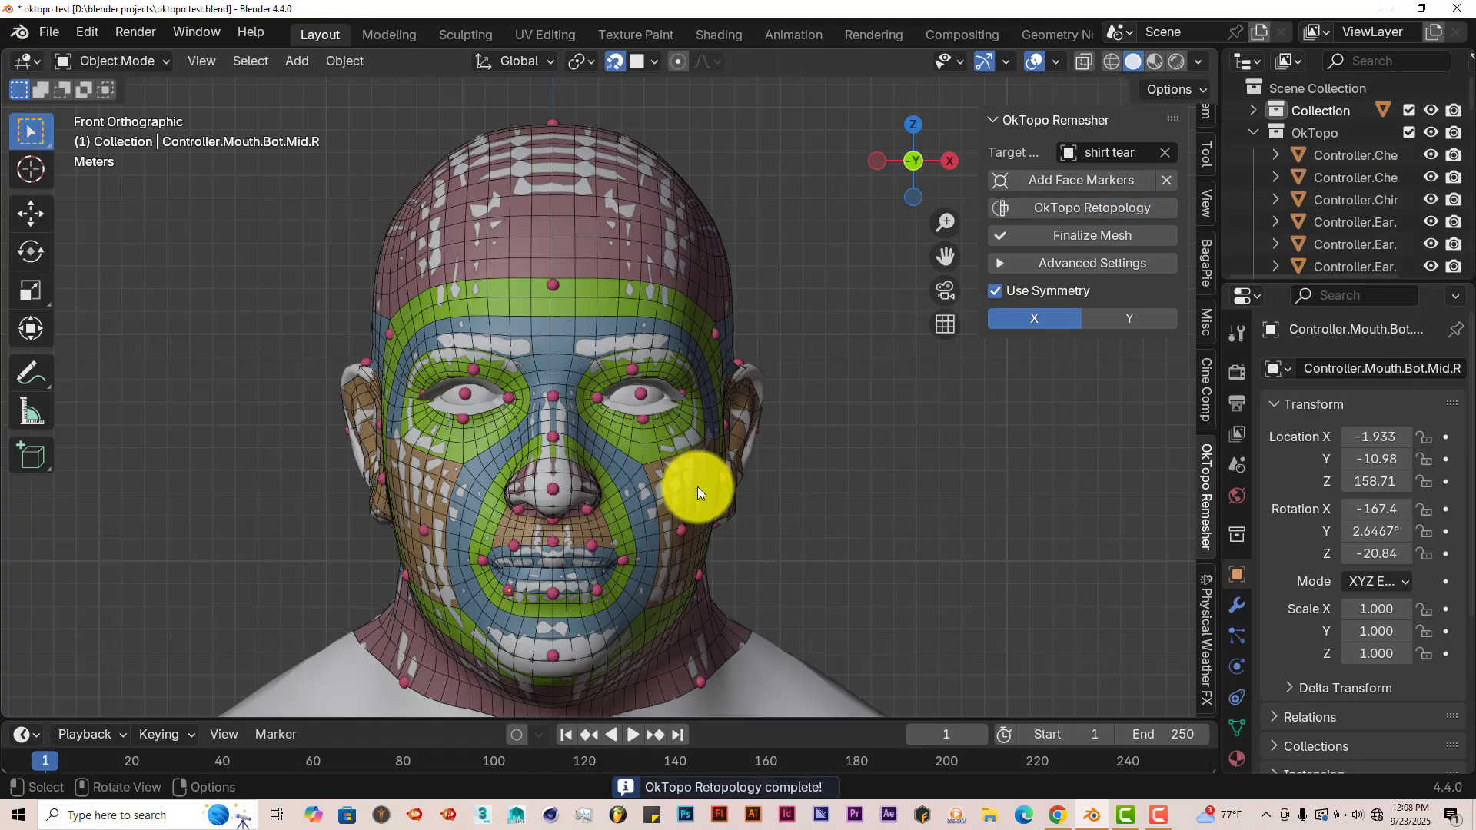
{"action": "middle_click_drag", "start_coordinate": [698, 487], "coordinate": [713, 627]}
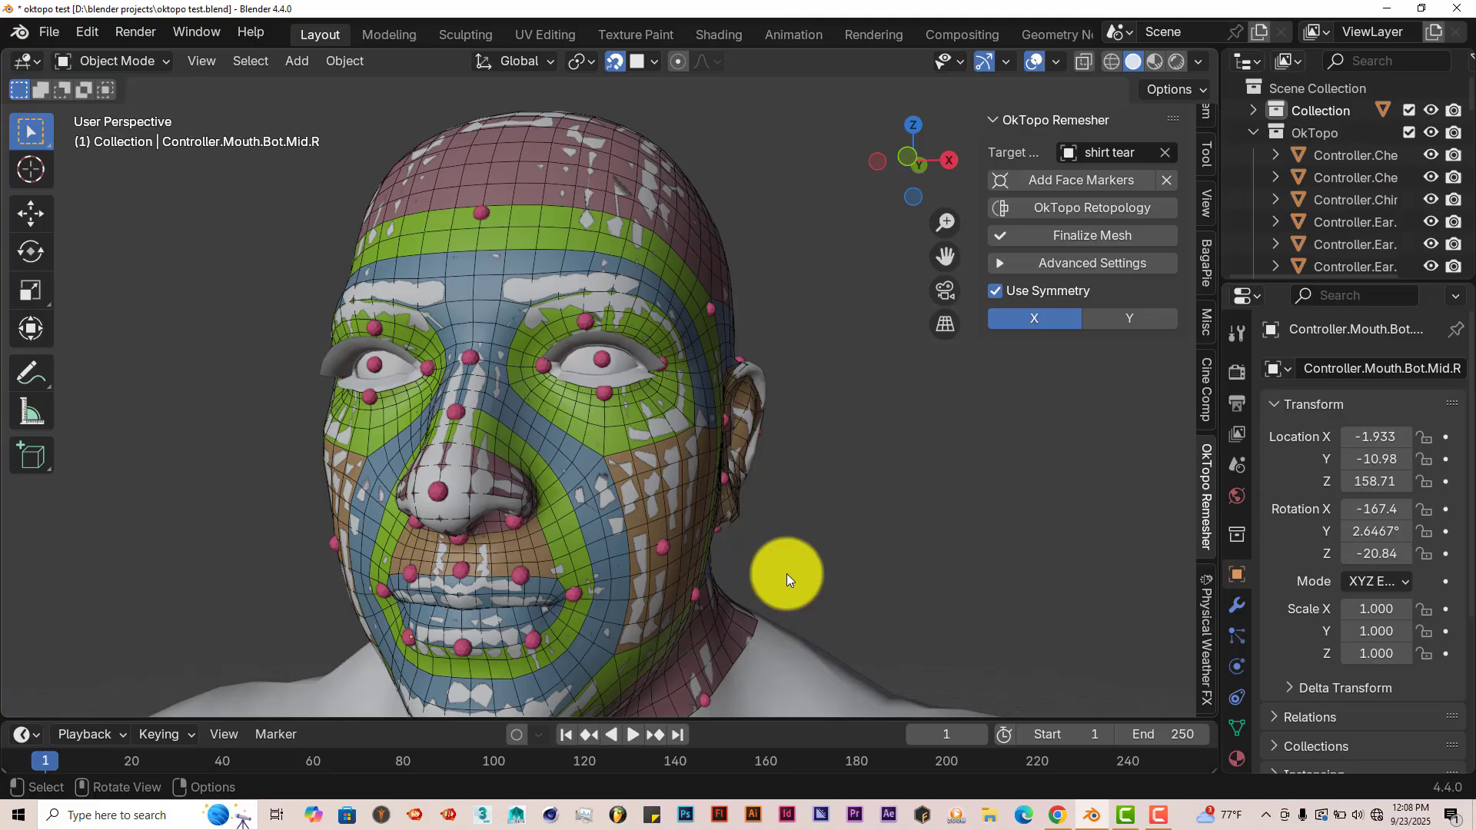
{"action": "key", "text": "KP_1"}
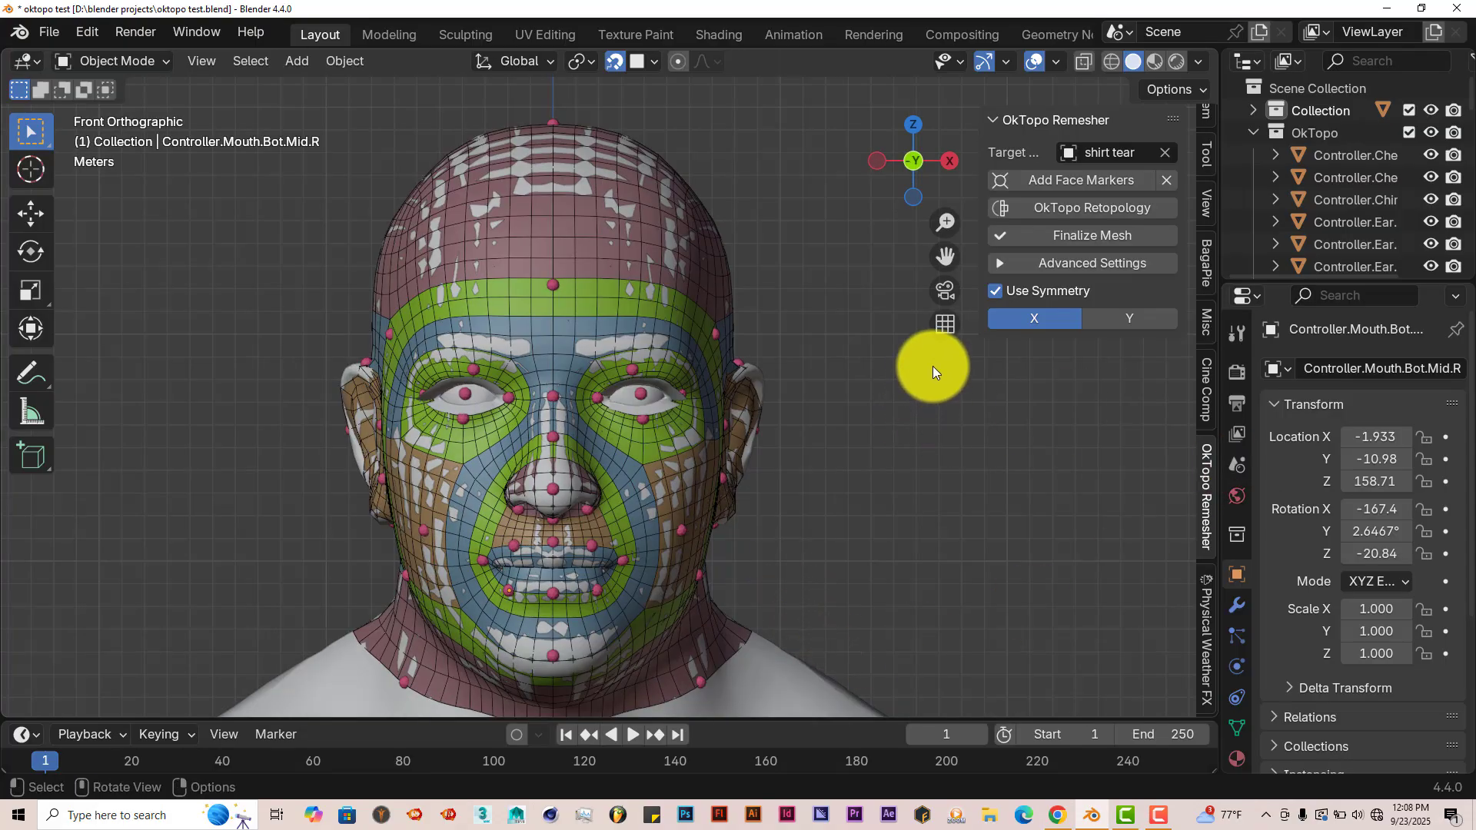
{"action": "scroll", "coordinate": [602, 460], "scroll_direction": "up", "scroll_amount": 1}
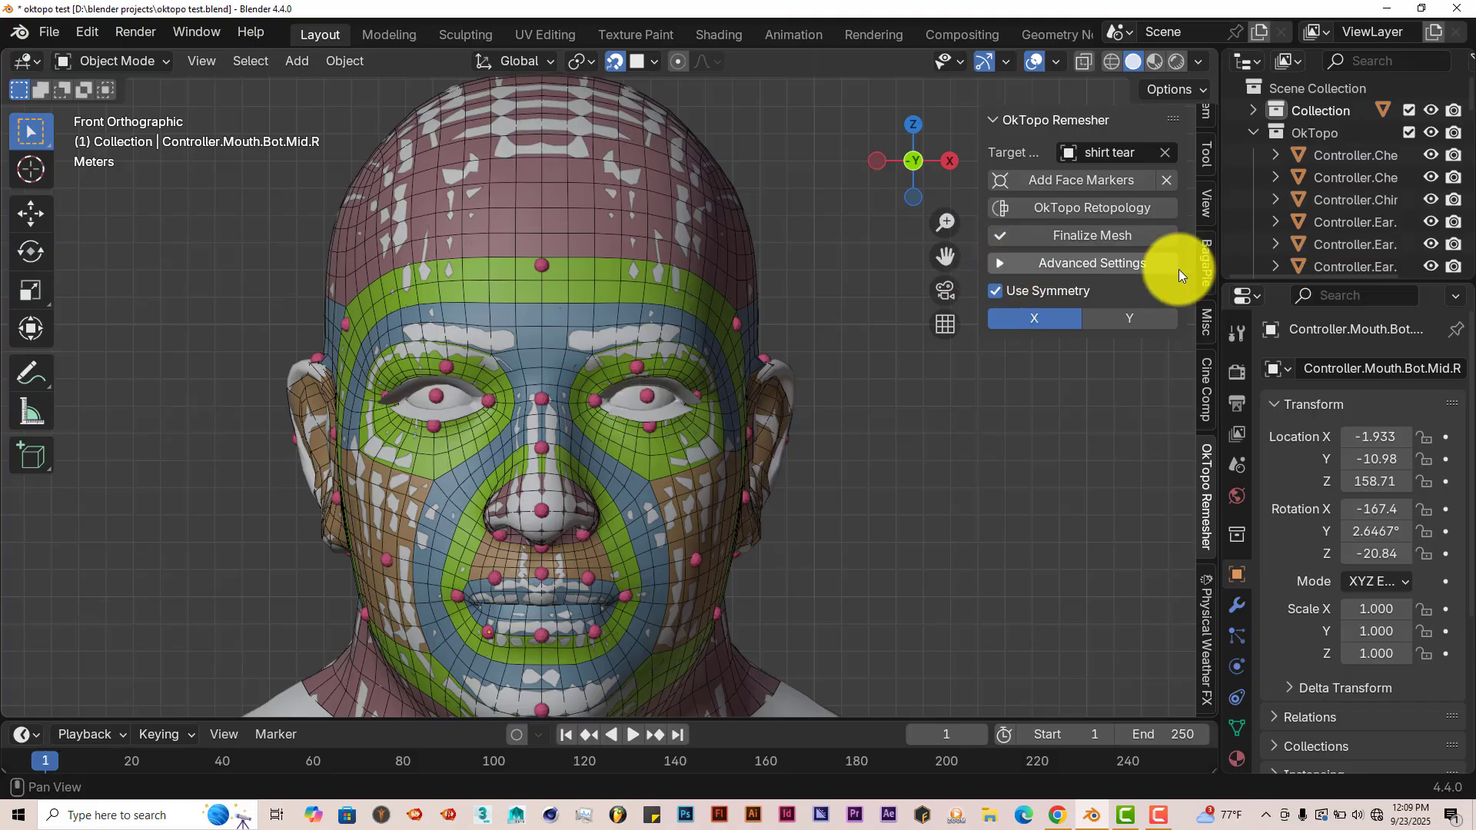
- Under Advanced Settings, step Displace Strength up from 0.05 to 0.17
{"action": "left_click", "coordinate": [1007, 264]}
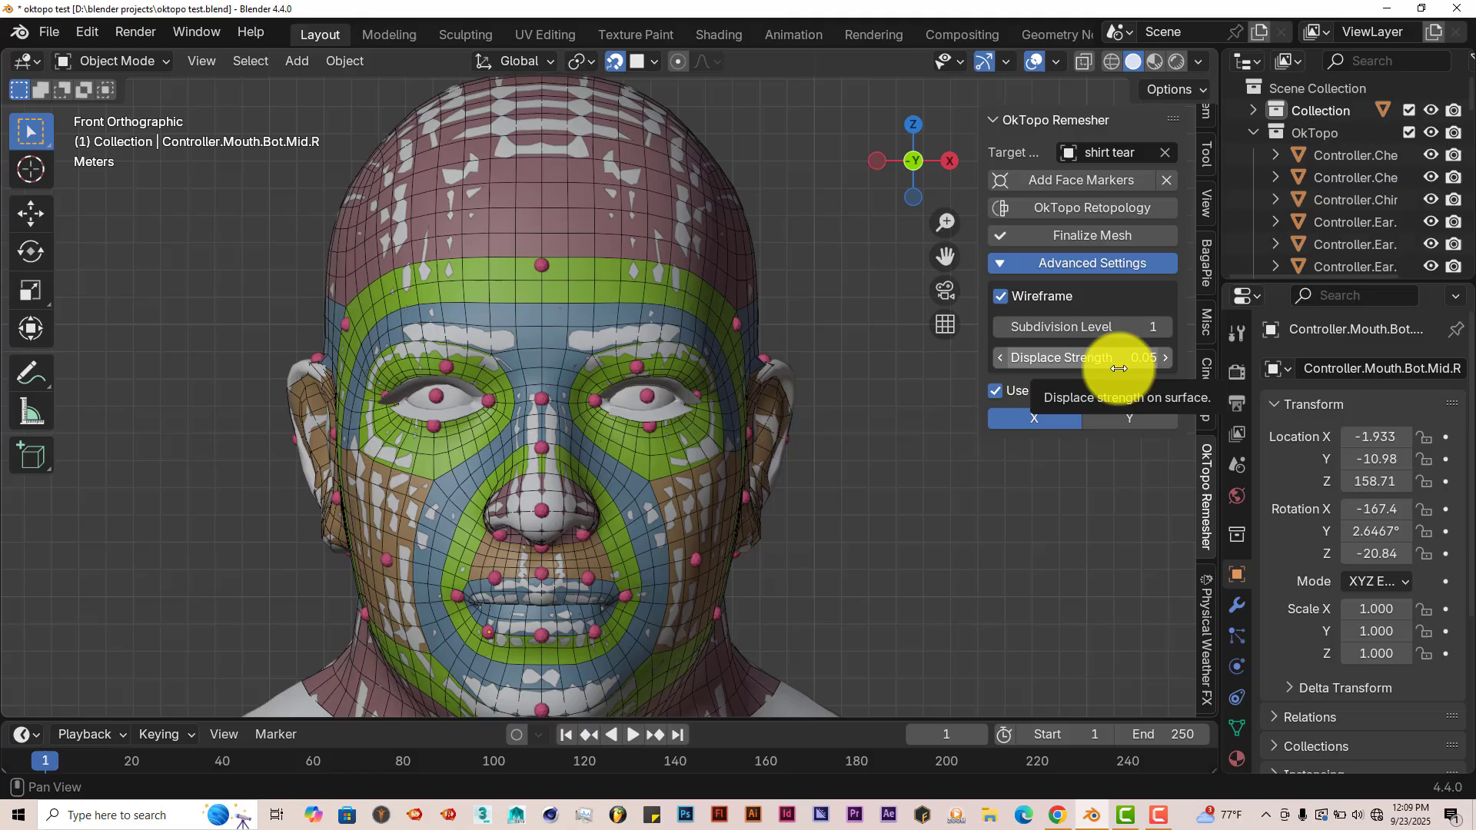
{"action": "left_click", "coordinate": [1165, 357]}
{"action": "left_click", "coordinate": [1166, 357]}
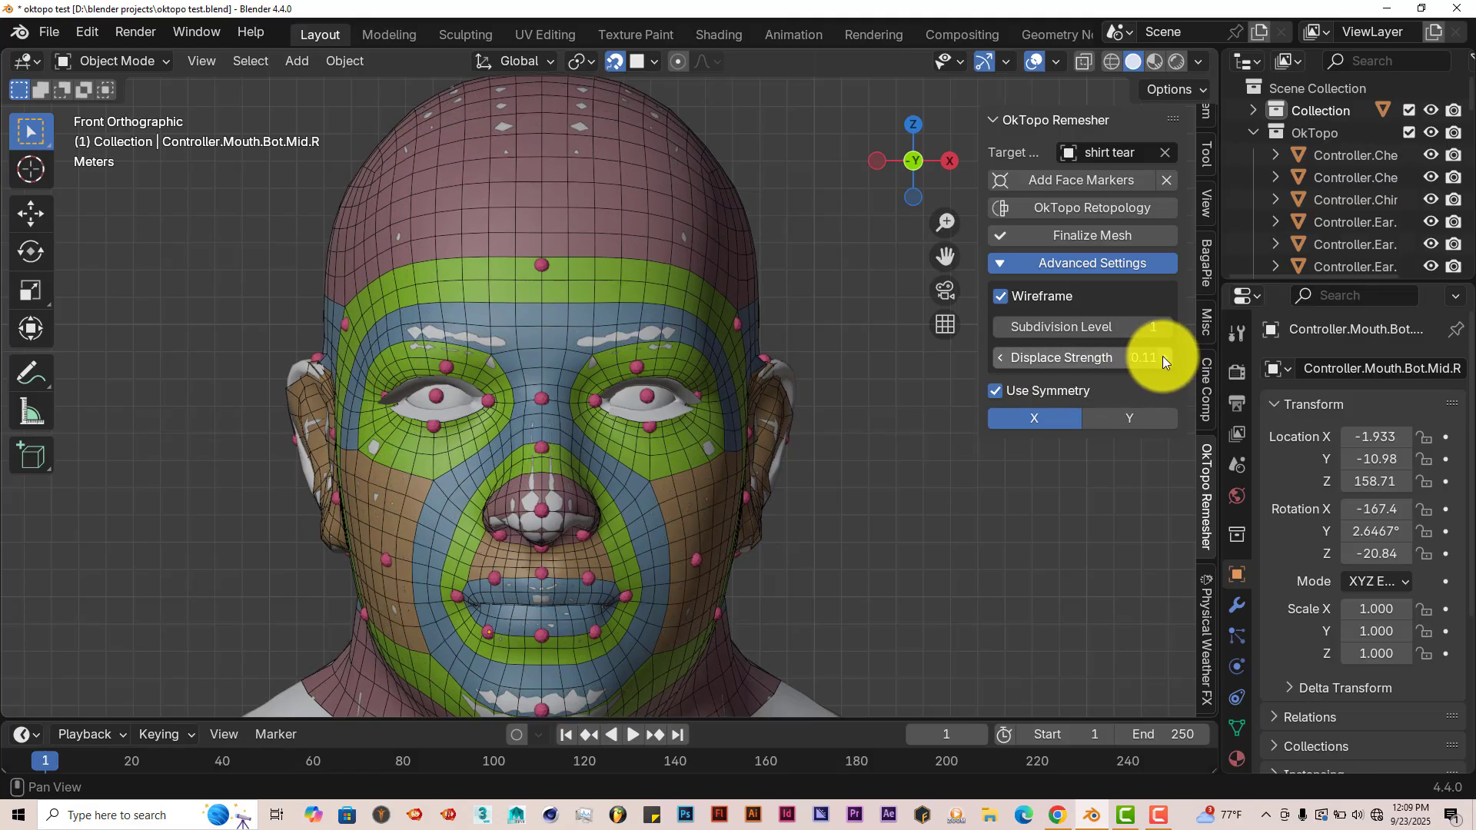
{"action": "left_click", "coordinate": [1166, 358]}
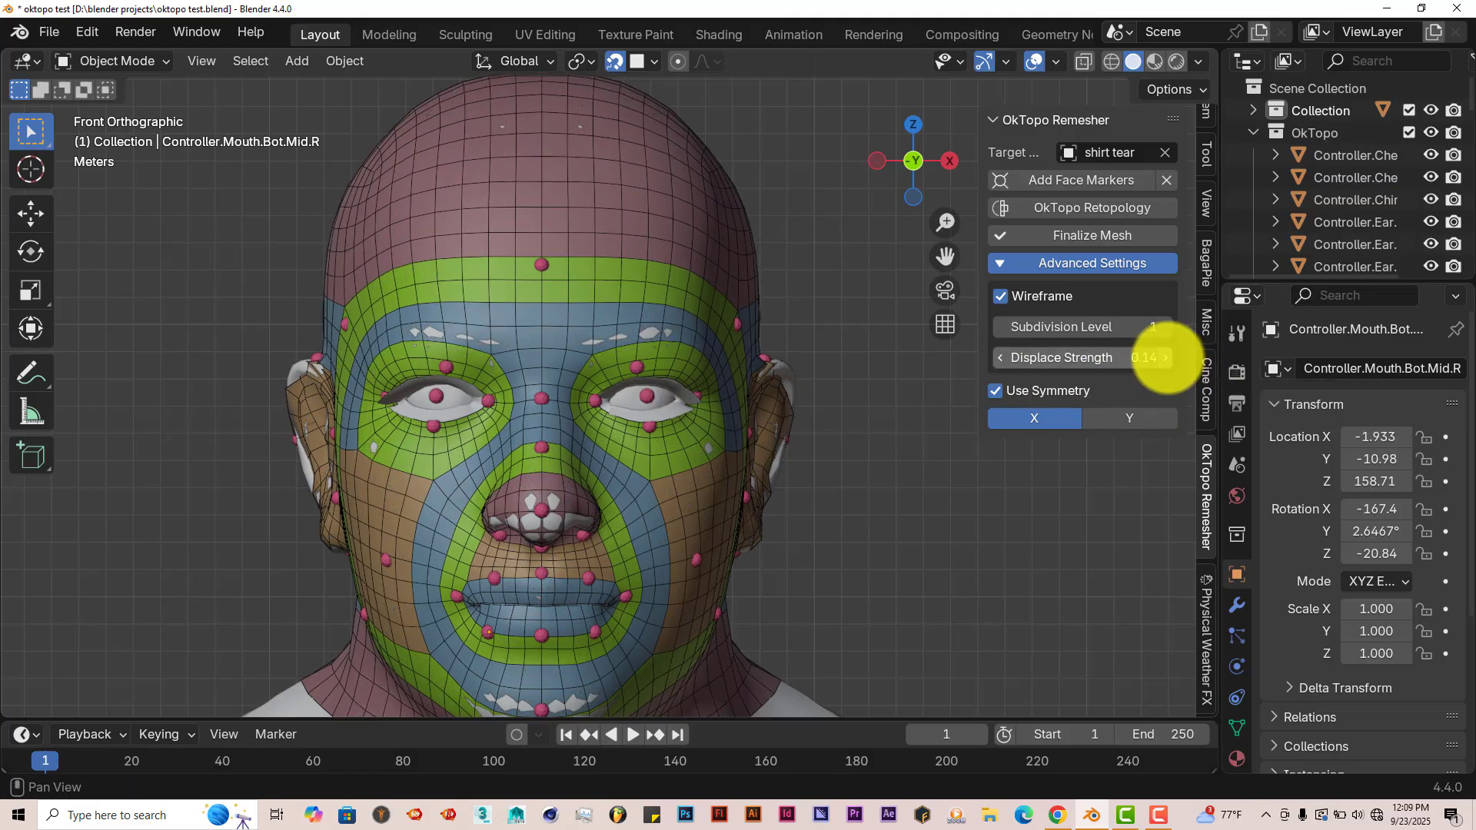
{"action": "scroll", "coordinate": [620, 417], "scroll_direction": "down", "scroll_amount": 1}
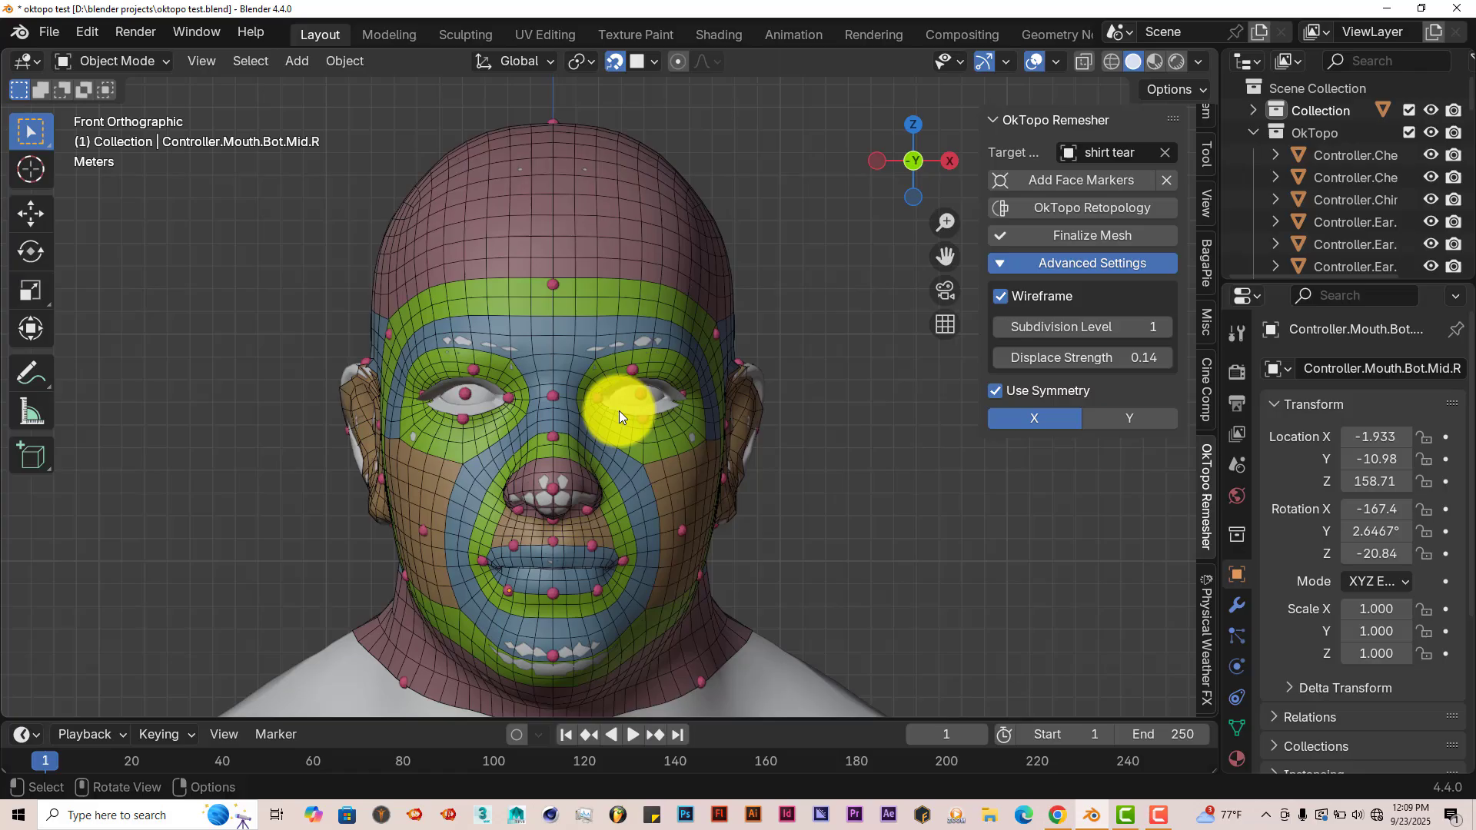
{"action": "left_click", "coordinate": [1169, 360]}
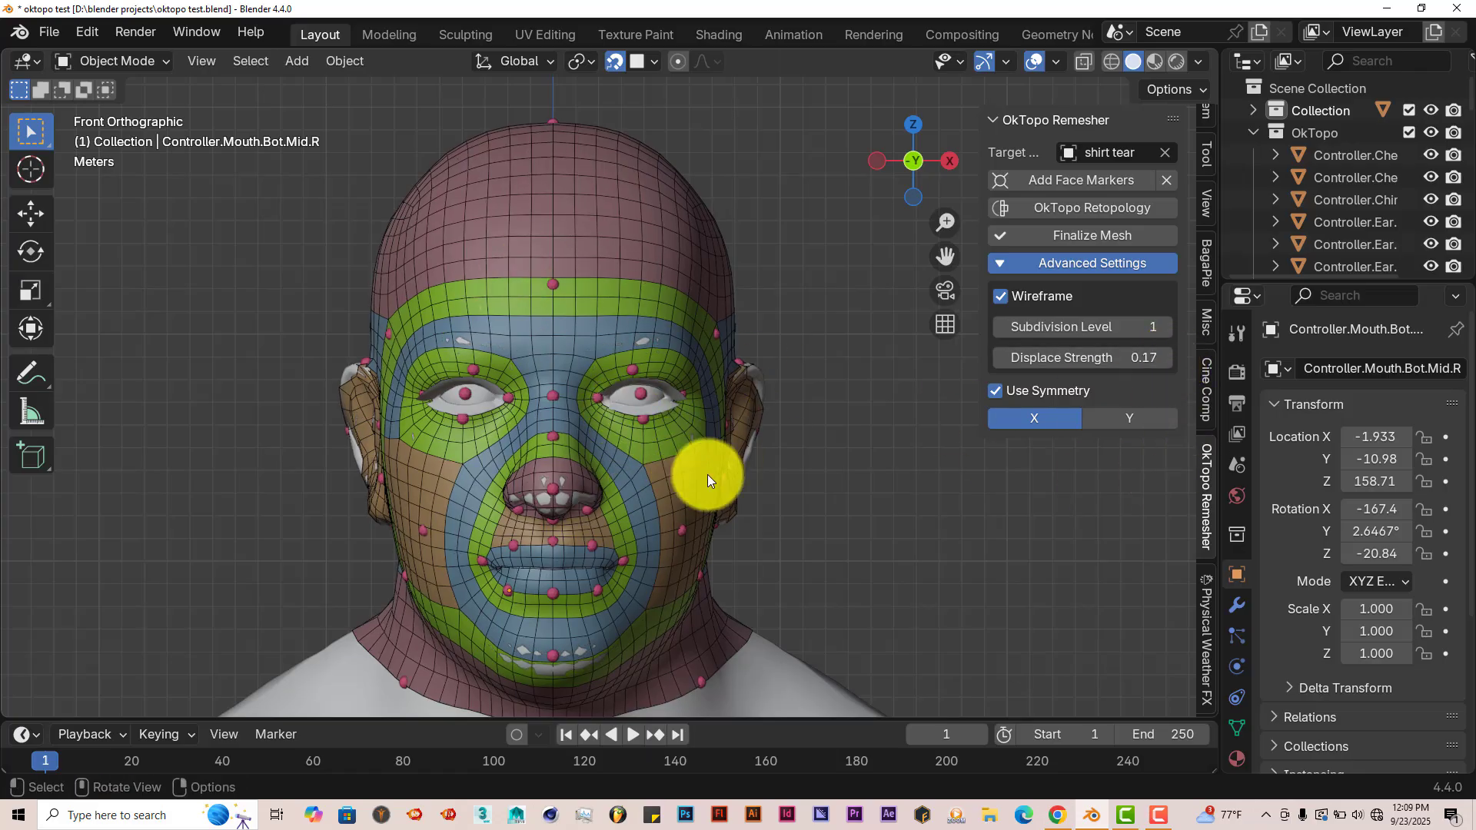
{"action": "scroll", "coordinate": [677, 470], "scroll_direction": "up", "scroll_amount": 1}
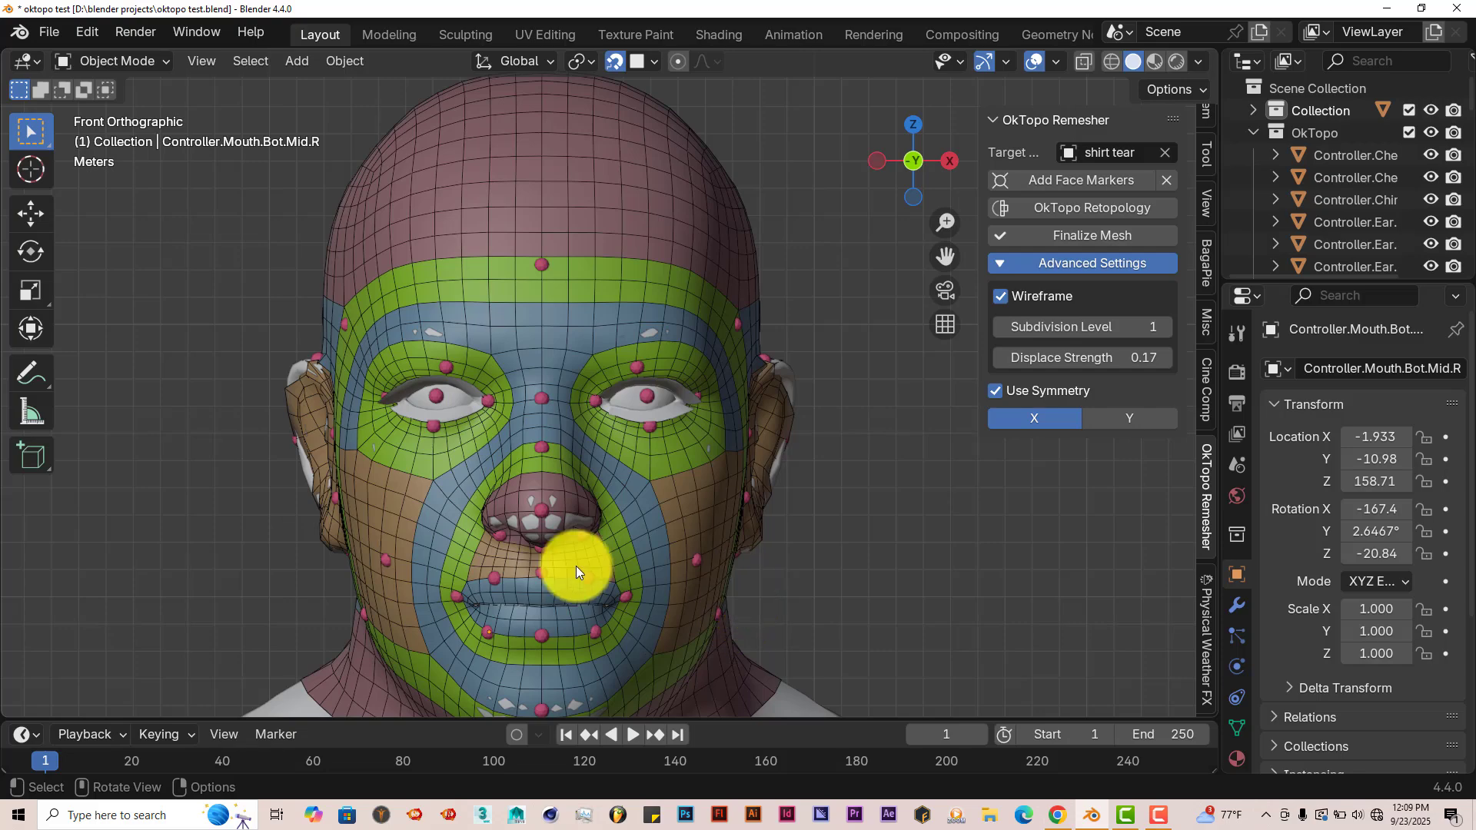
- Drag the nose tip controller down and move Controller.Nose.L to 1.6116, -12.54, 162.67
{"action": "left_click", "coordinate": [544, 514]}
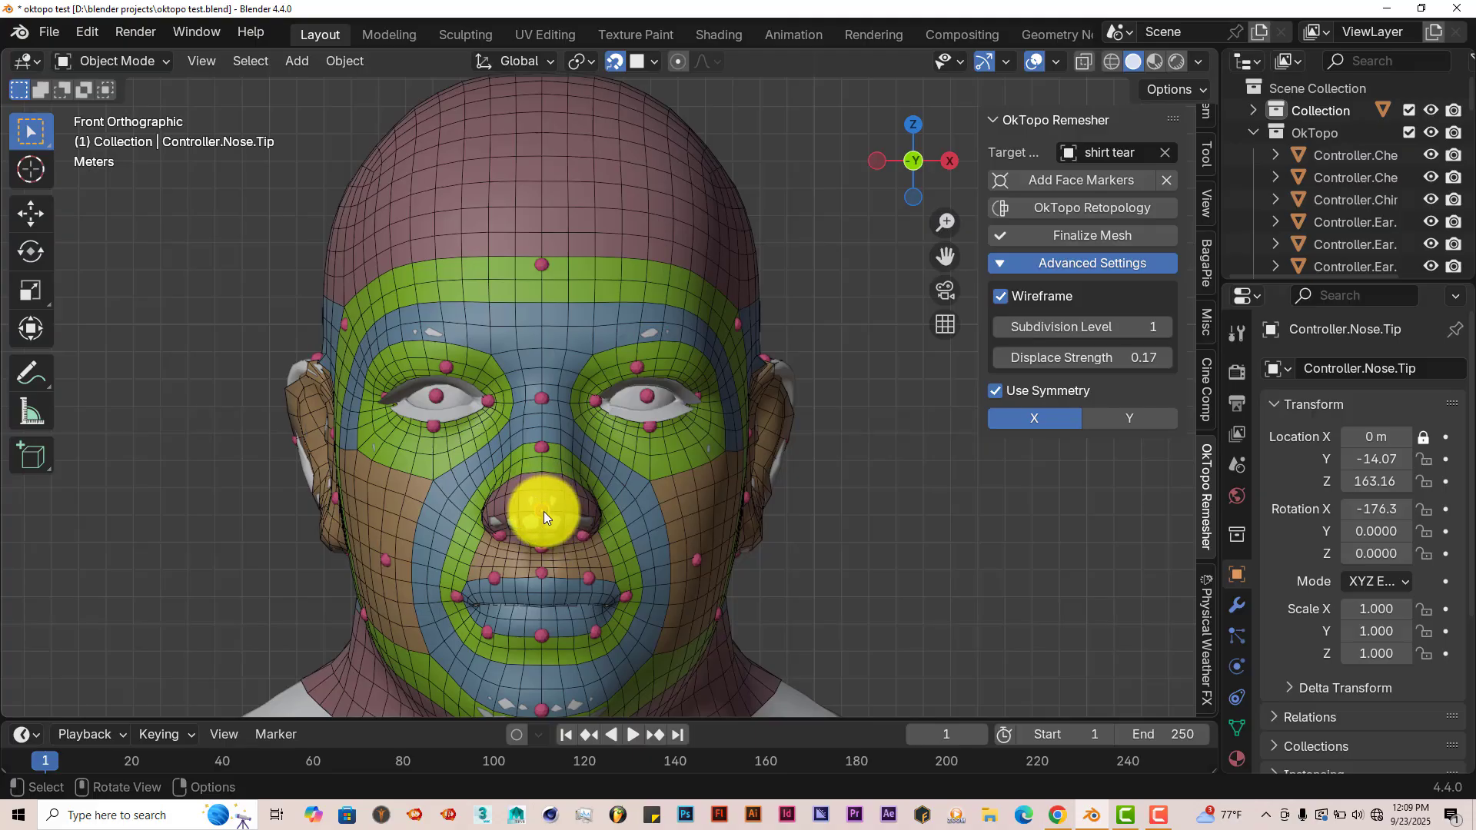
{"action": "mouse_move", "coordinate": [543, 511]}
{"action": "left_mouse_down"}
{"action": "mouse_move", "coordinate": [540, 522]}
{"action": "mouse_move", "coordinate": [595, 528]}
{"action": "left_mouse_up"}
{"action": "left_click", "coordinate": [582, 539]}
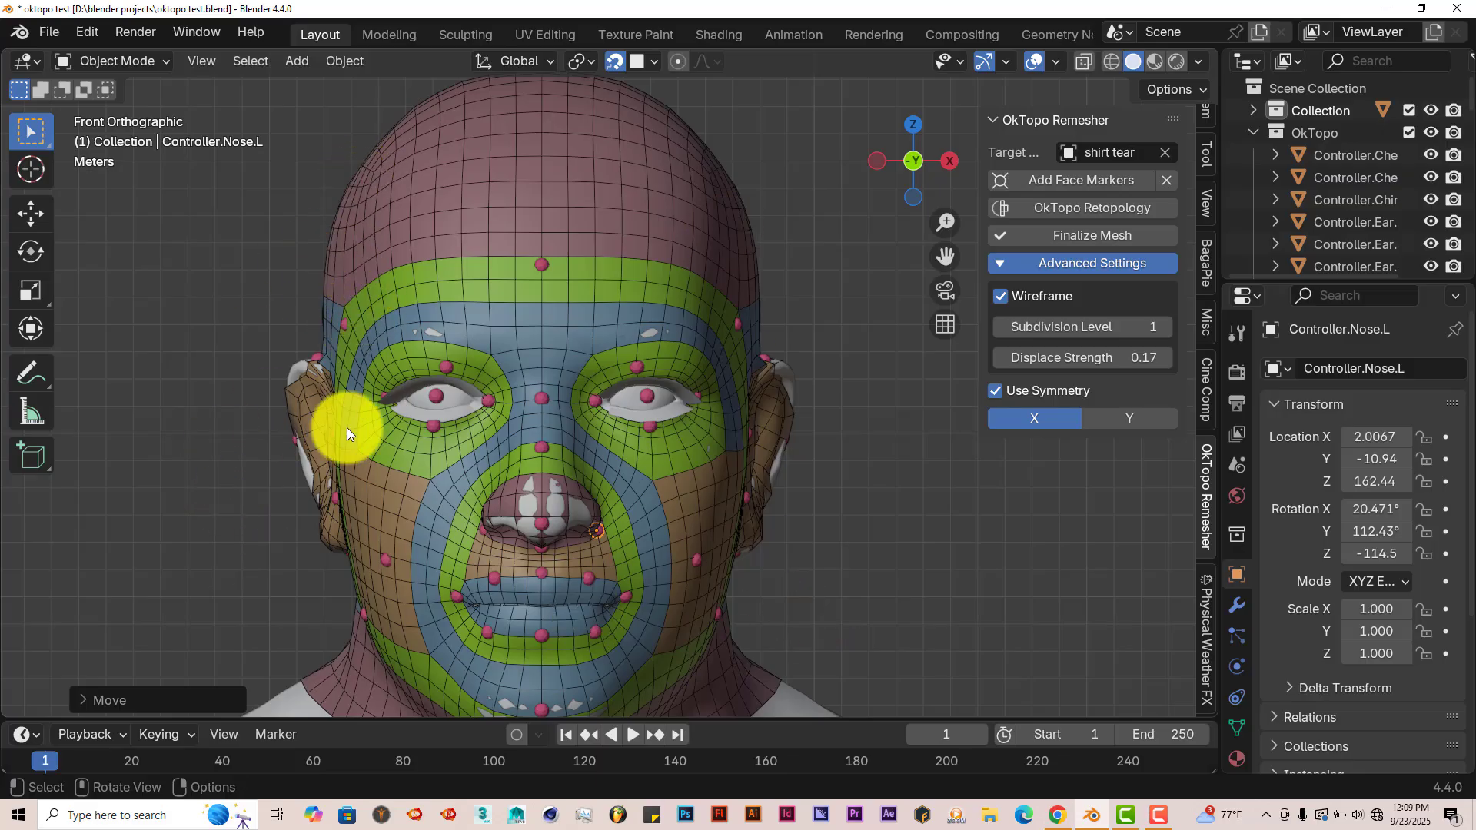
{"action": "key", "text": "g"}
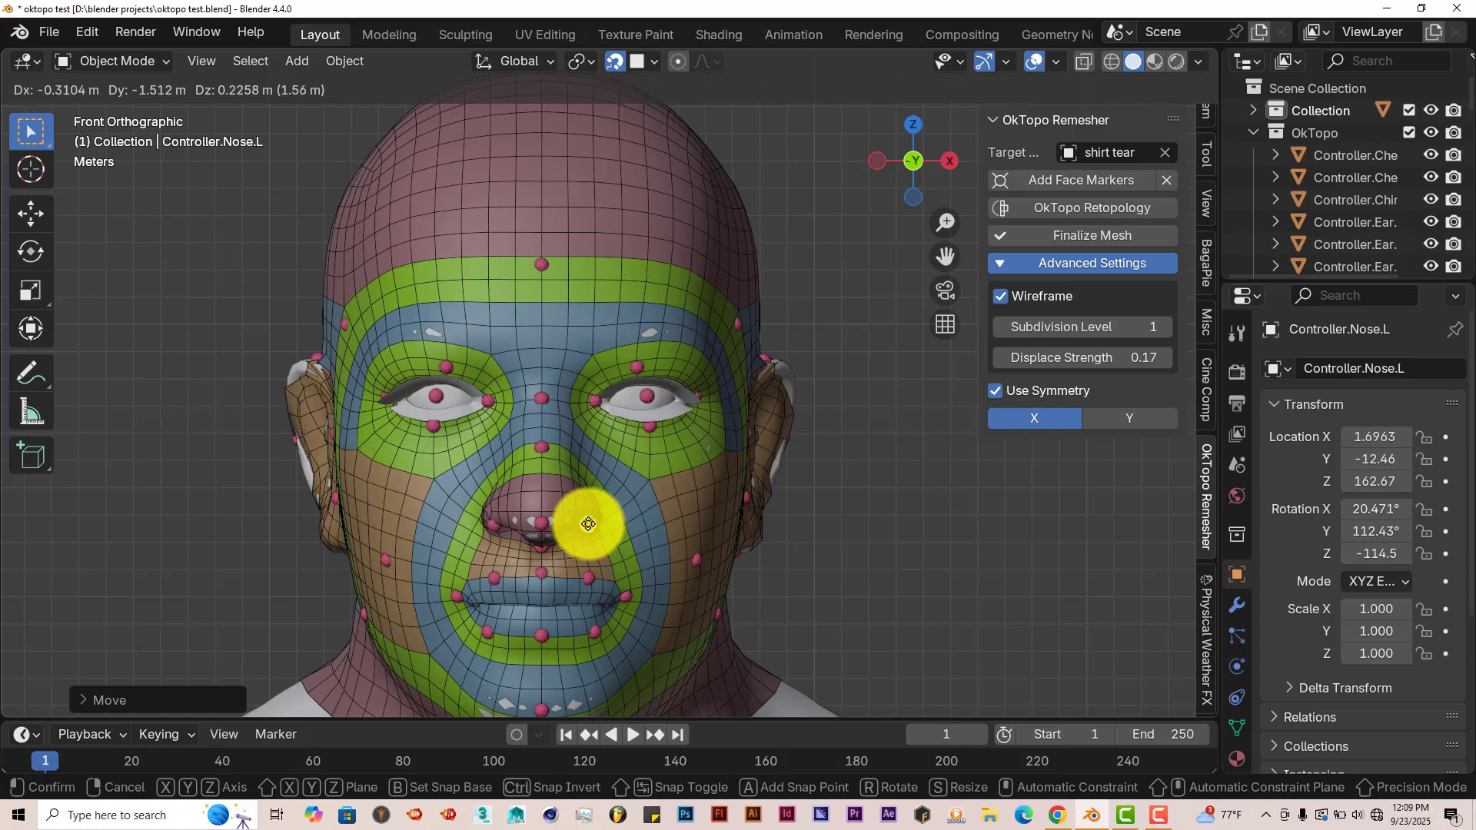
{"action": "left_click", "coordinate": [585, 524]}
{"action": "middle_click_drag", "start_coordinate": [781, 524], "coordinate": [586, 523]}
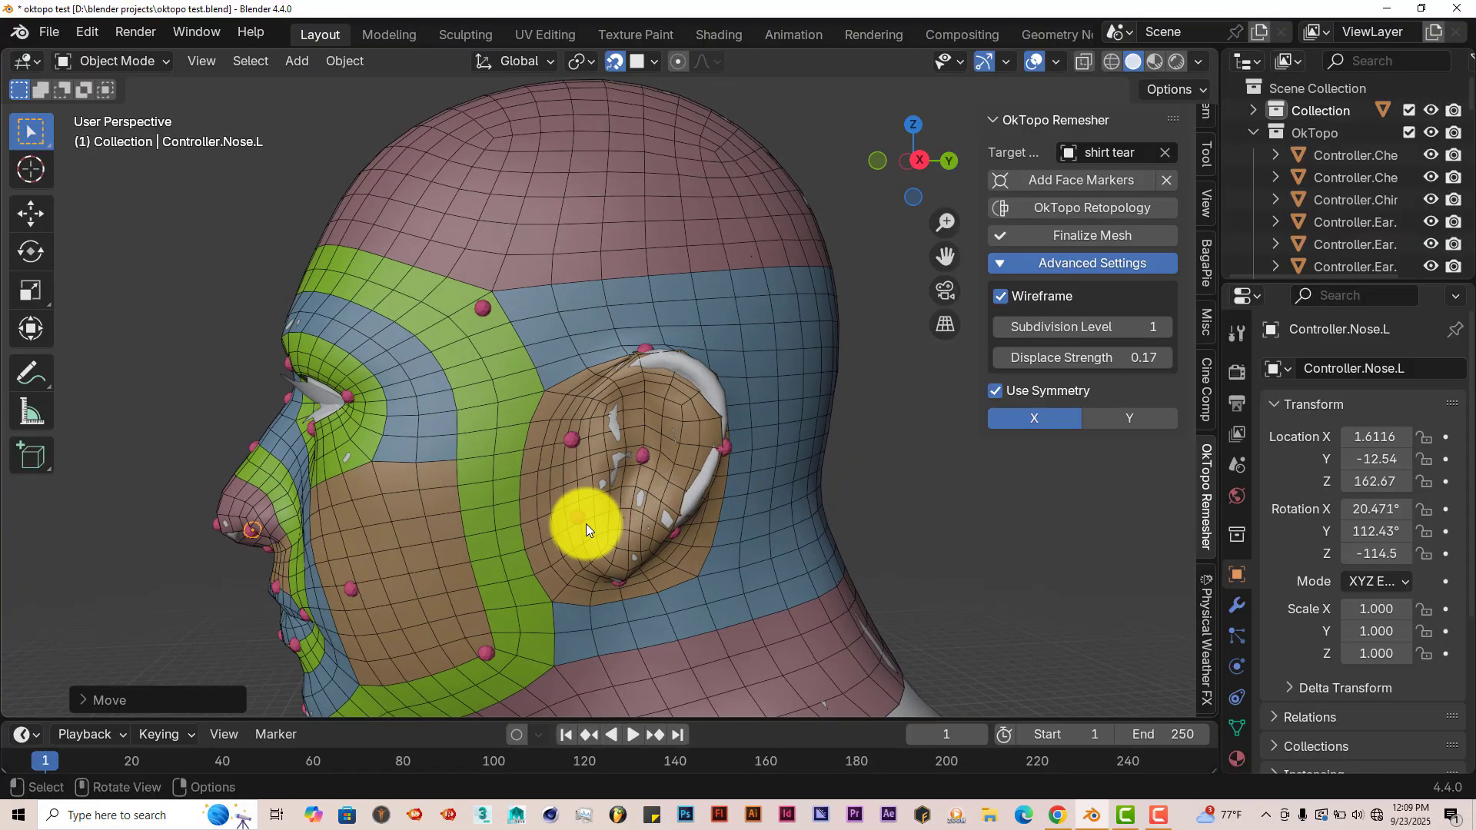
- Move the controller at the back of the ear to a new position
{"action": "left_click", "coordinate": [724, 447]}
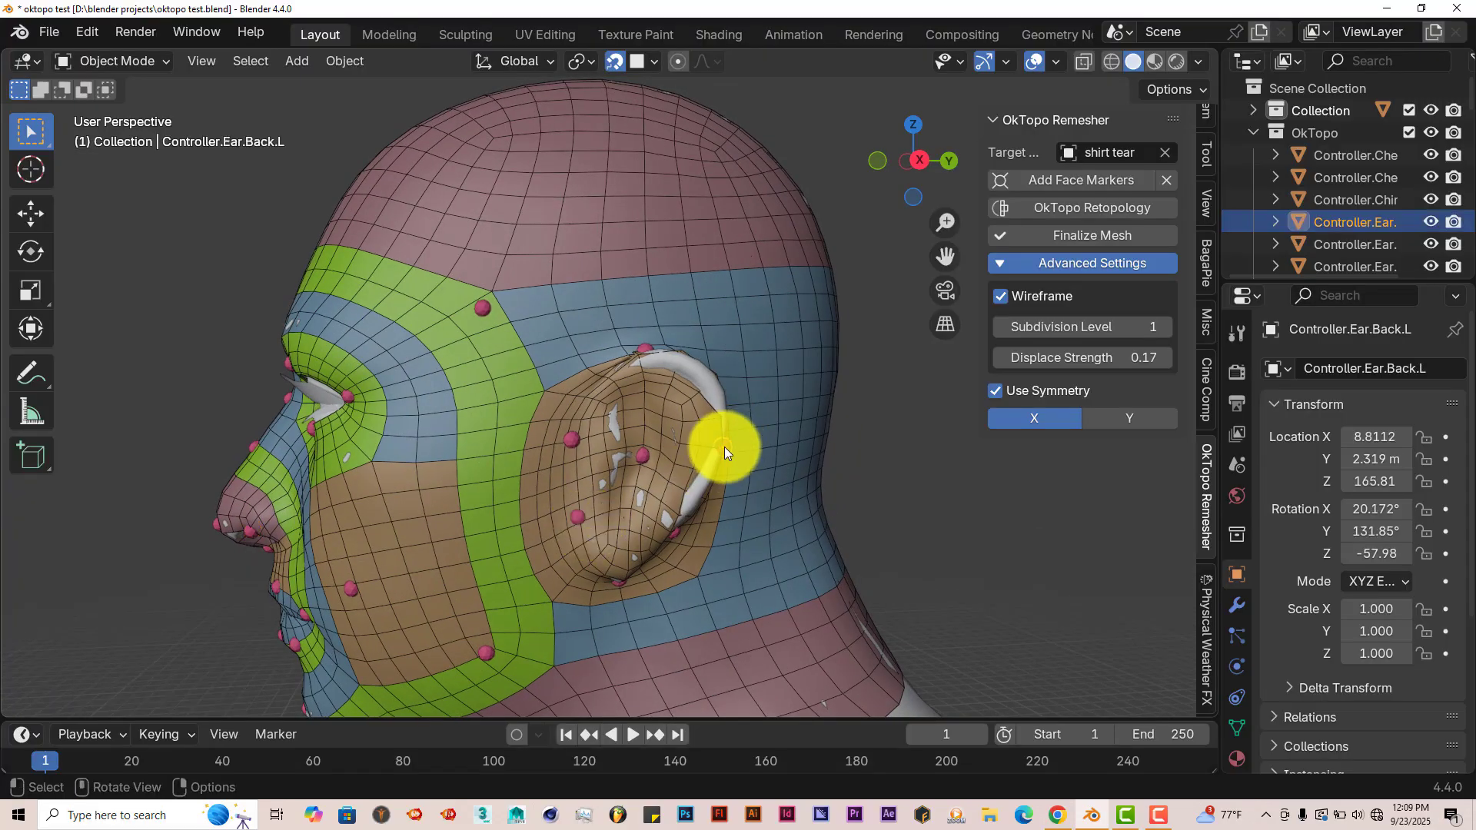
{"action": "key", "text": "g"}
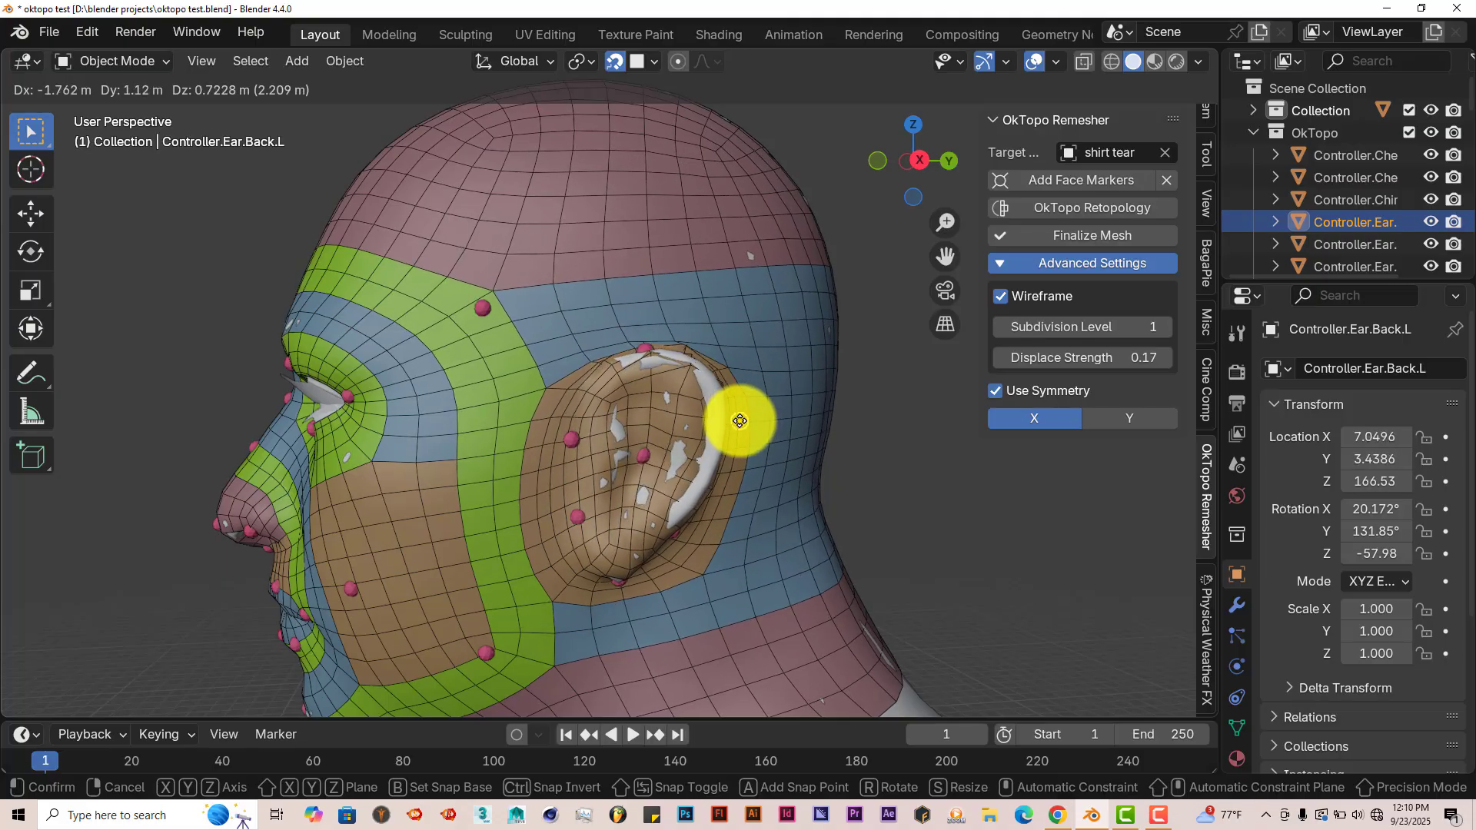
{"action": "left_click", "coordinate": [742, 420]}
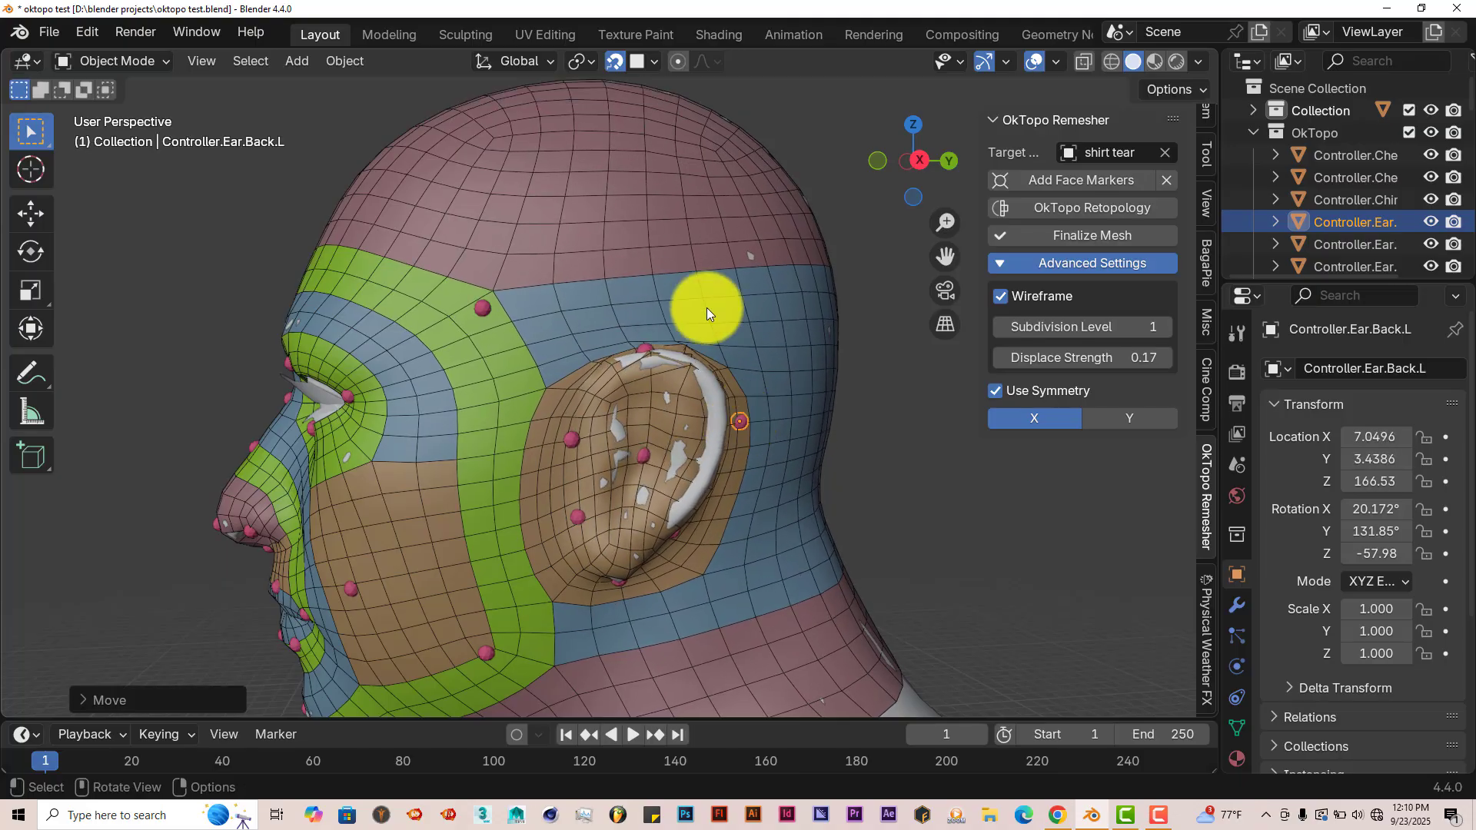
- Toggle Snap, readjust the ear controller, and raise Displace Strength to 0.47
{"action": "left_click", "coordinate": [616, 64]}
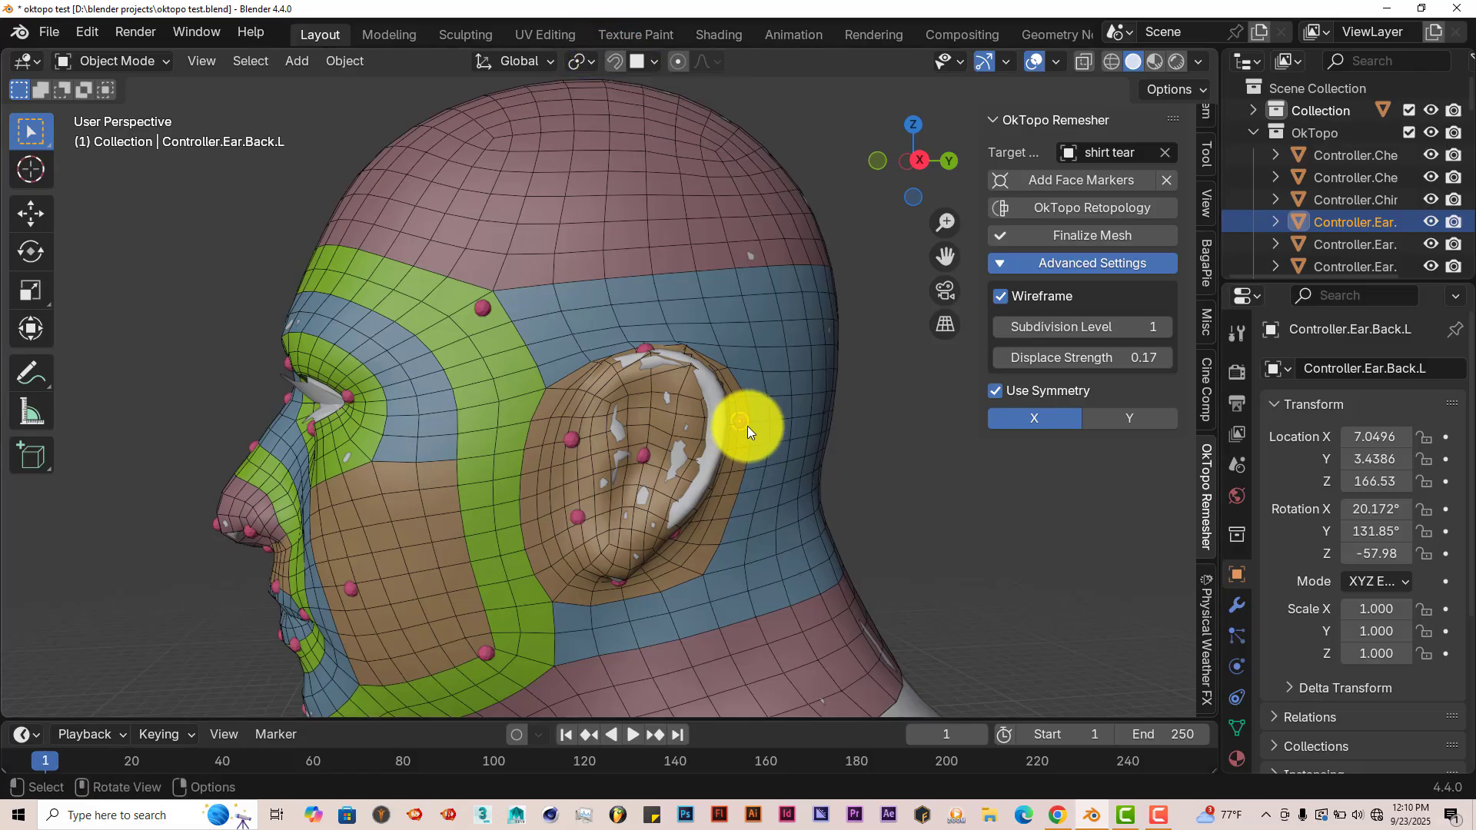
{"action": "key", "text": "g"}
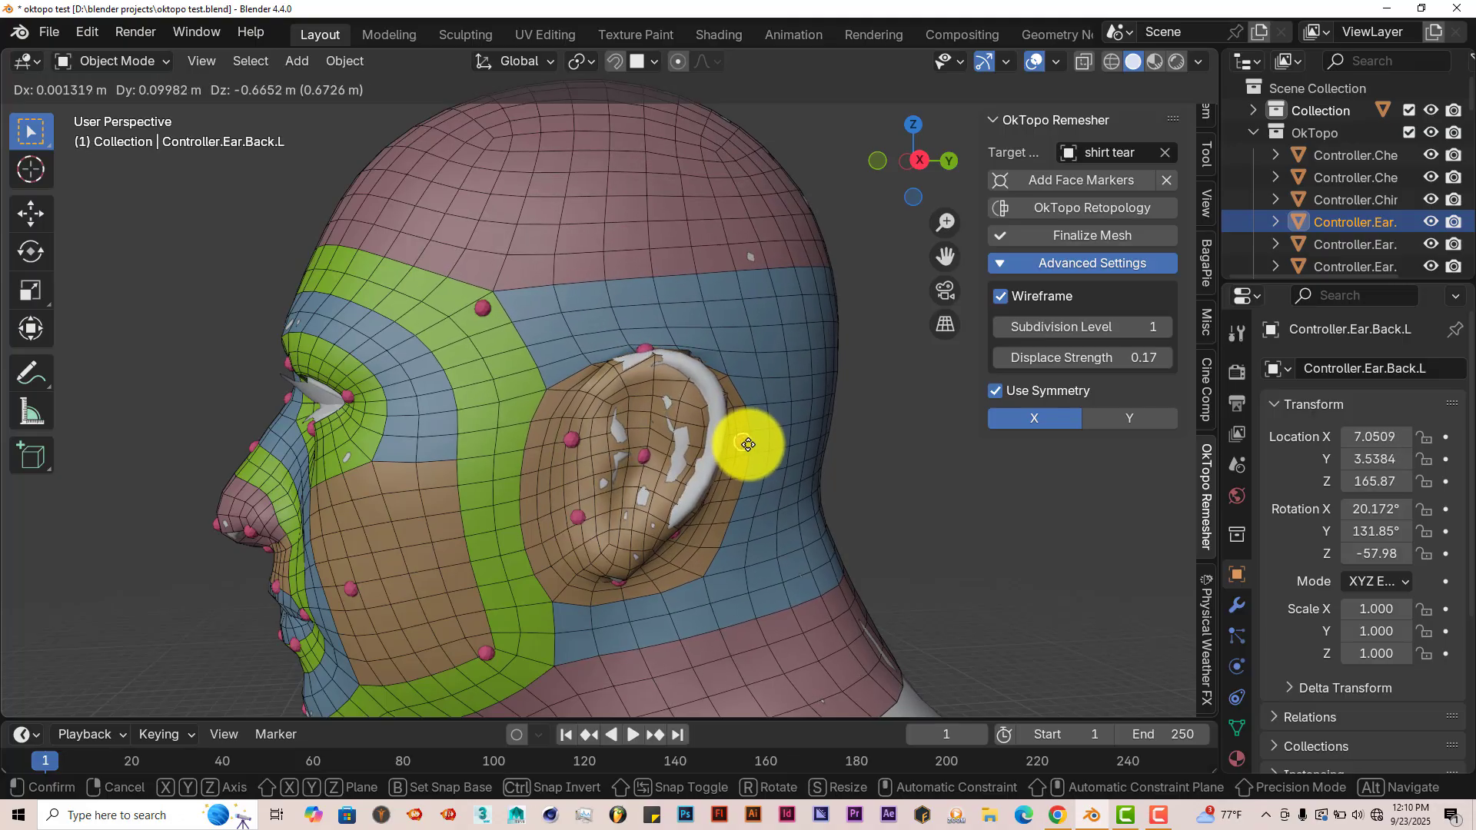
{"action": "left_click", "coordinate": [734, 442]}
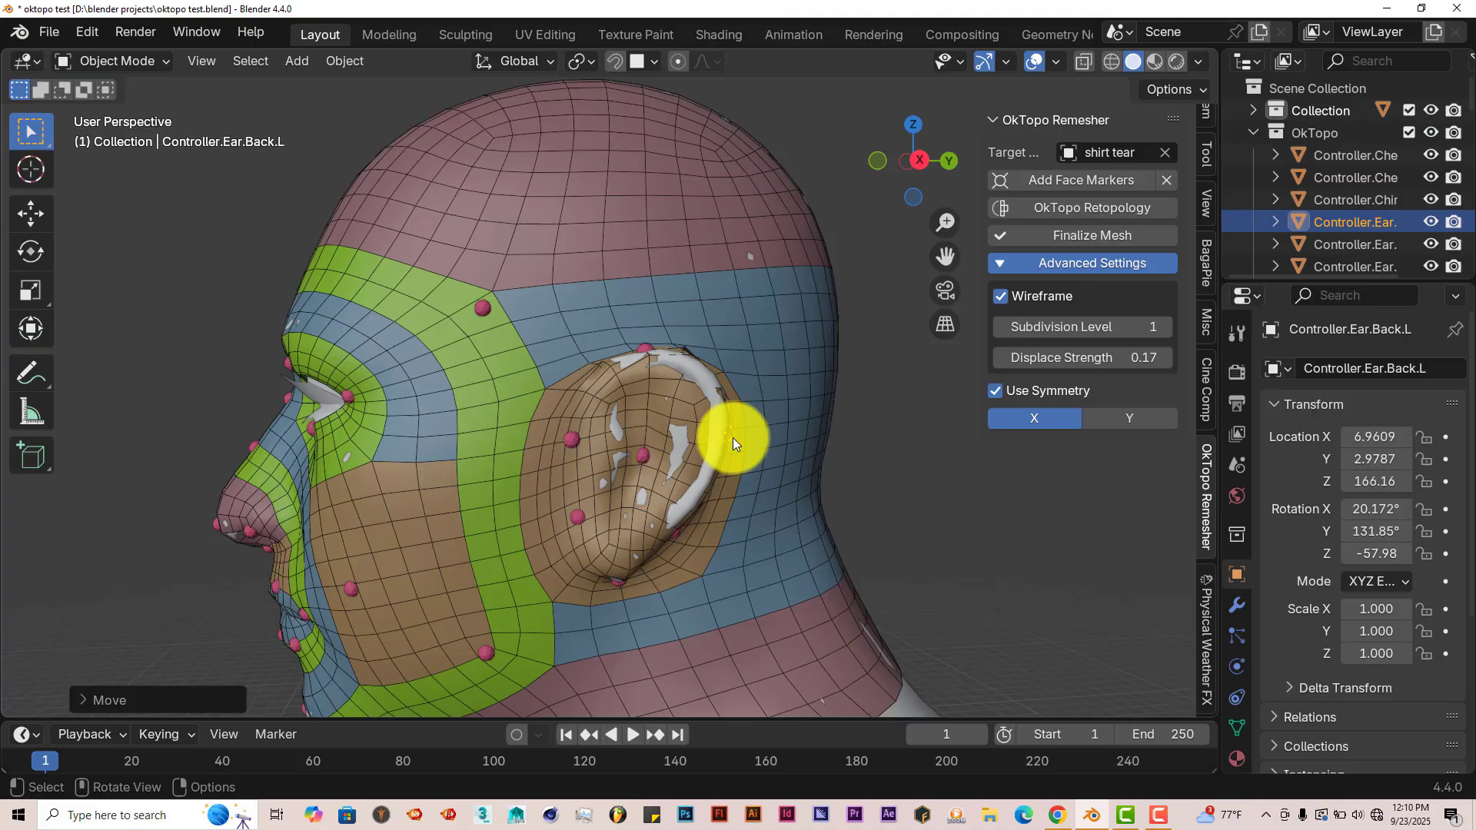
{"action": "middle_click_drag", "start_coordinate": [735, 380], "coordinate": [777, 372]}
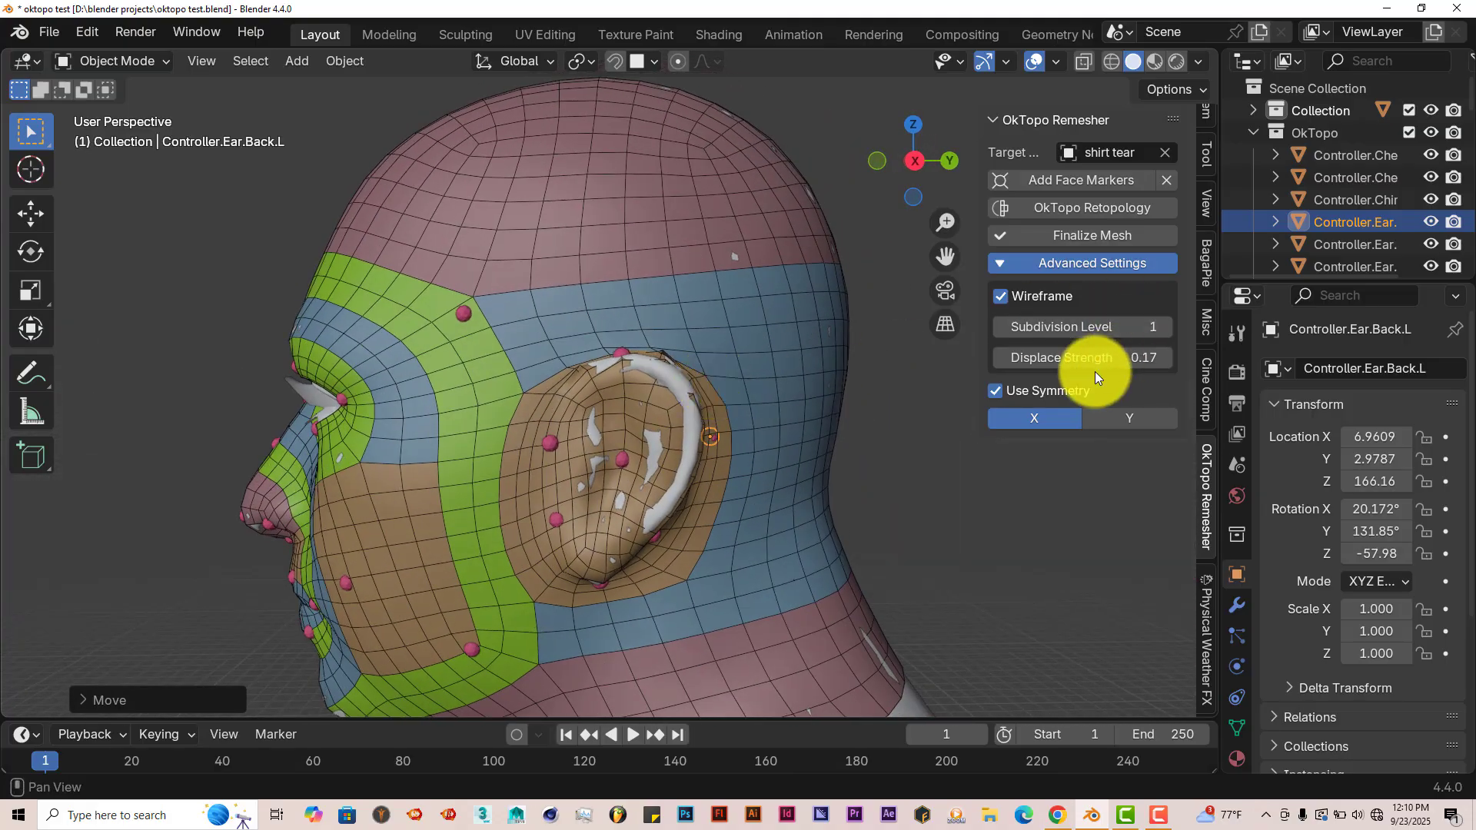
{"action": "left_click_drag", "start_coordinate": [1148, 363], "coordinate": [1173, 359]}
{"action": "middle_click_drag", "start_coordinate": [748, 444], "coordinate": [635, 595]}
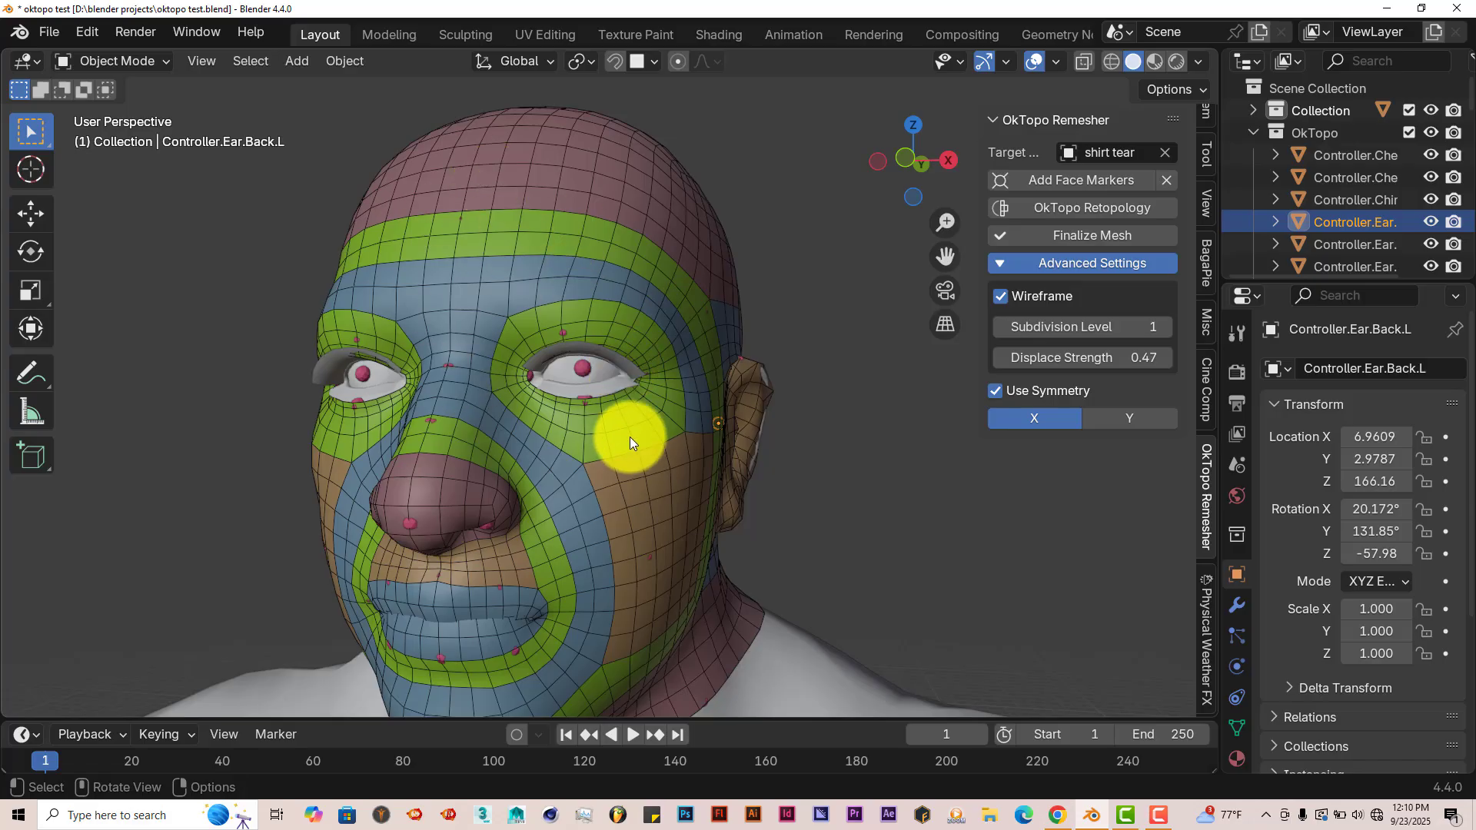
- Preview the OkTopo Subdivision Level at 3, then set it back to 1
{"action": "left_click", "coordinate": [1236, 606]}
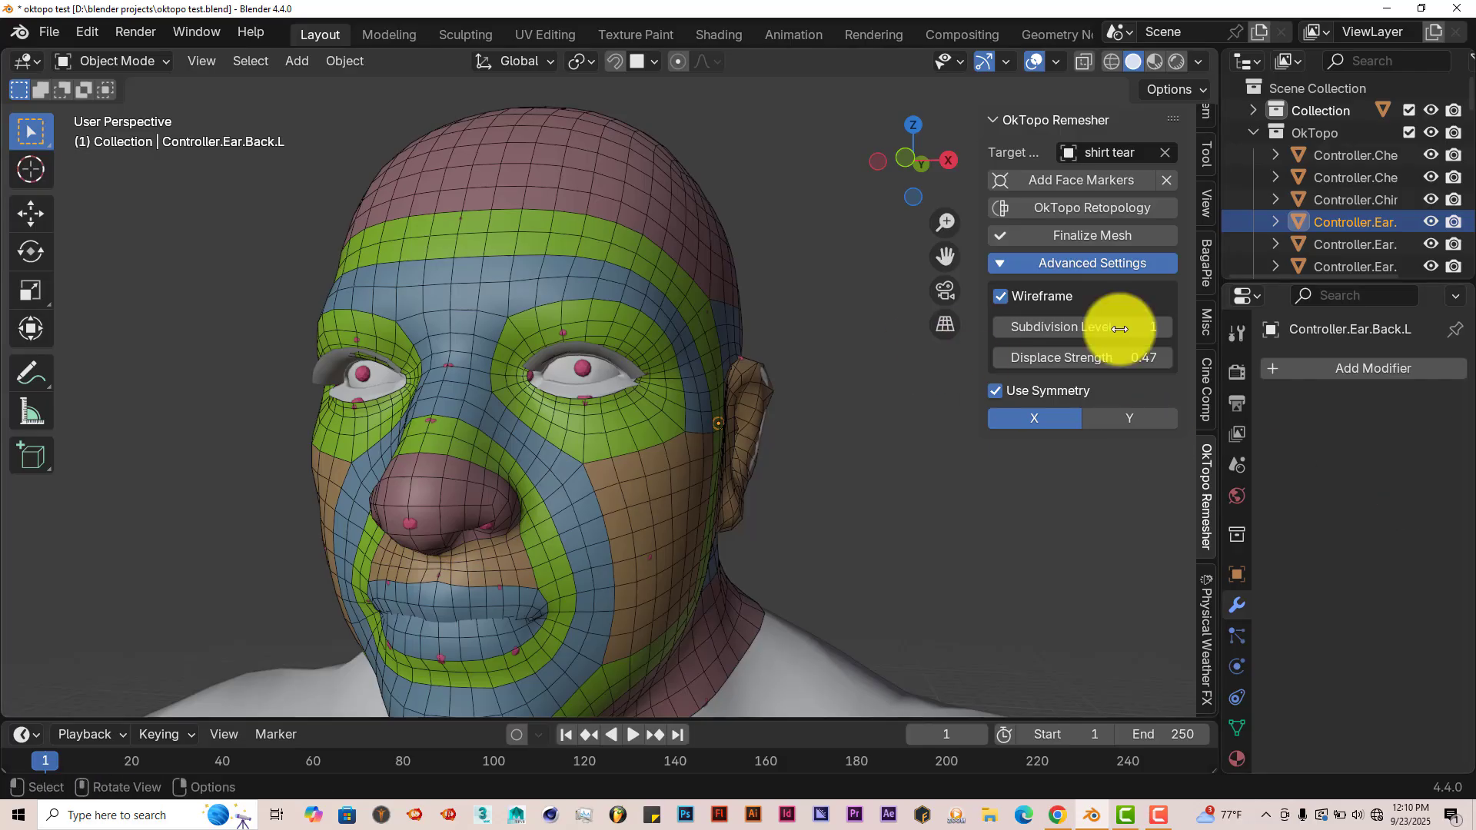
{"action": "left_click", "coordinate": [1166, 327]}
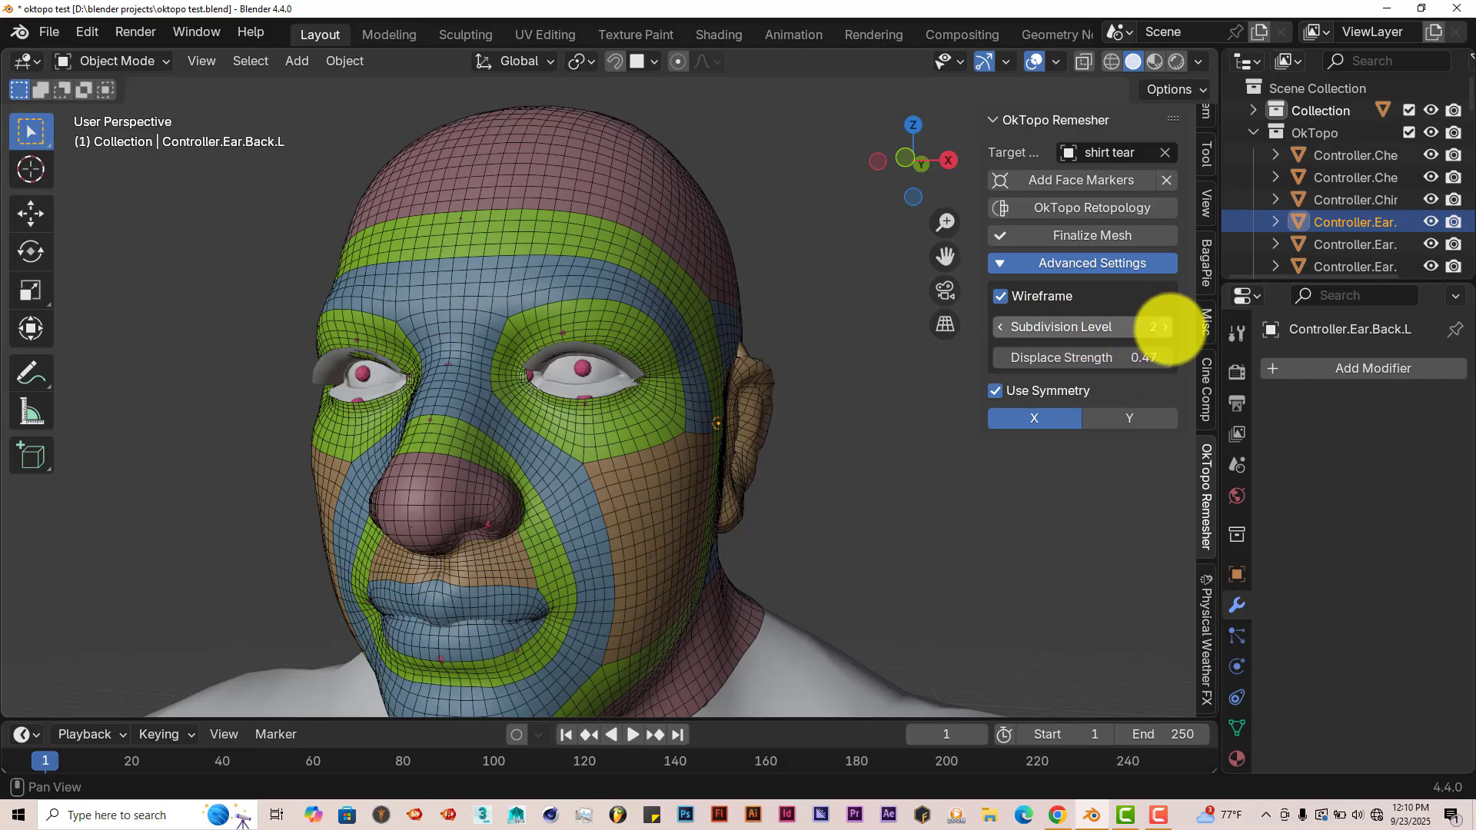
{"action": "left_click", "coordinate": [1167, 328]}
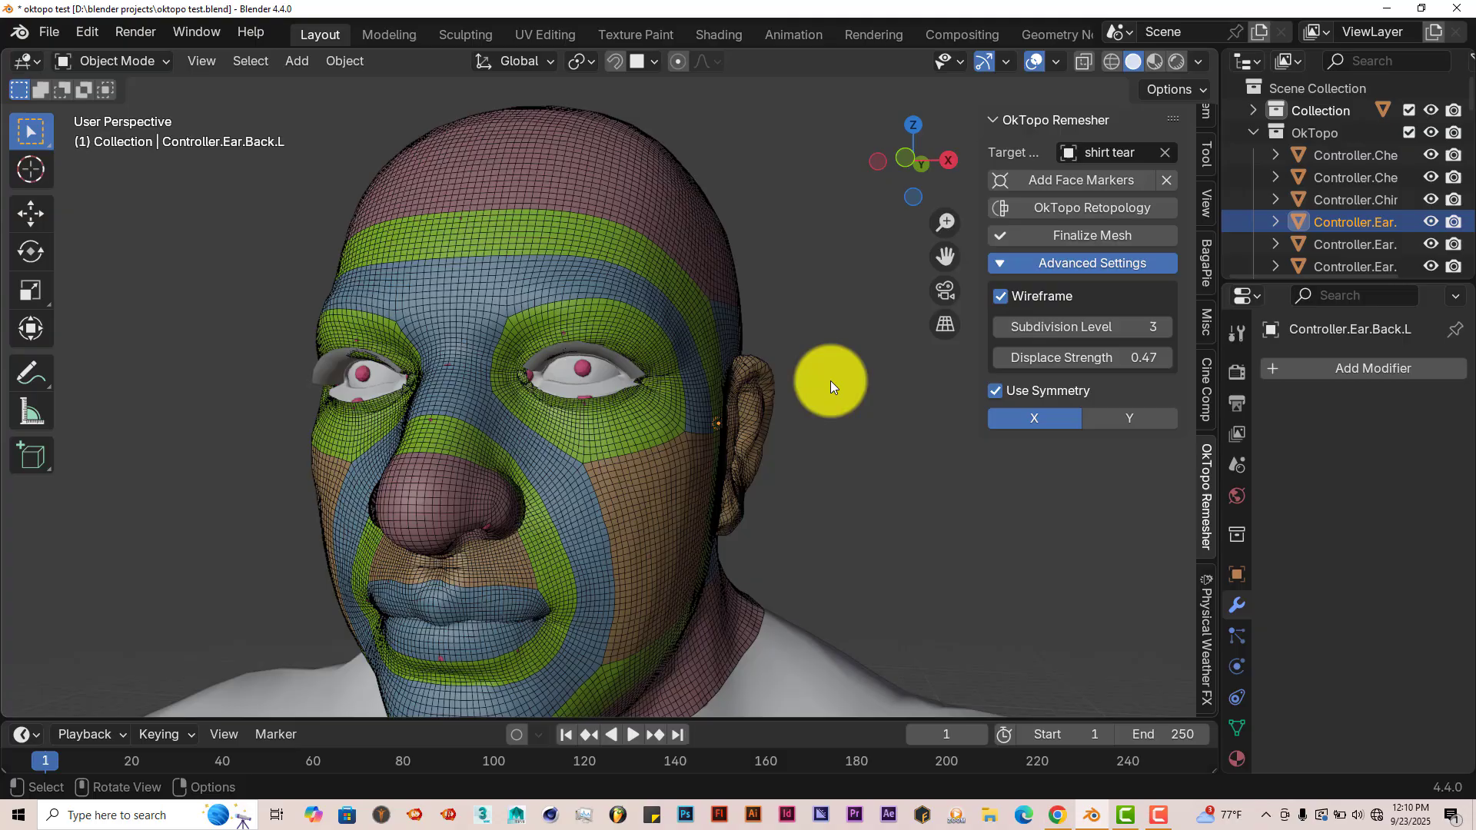
{"action": "middle_click_drag", "start_coordinate": [659, 489], "coordinate": [684, 461]}
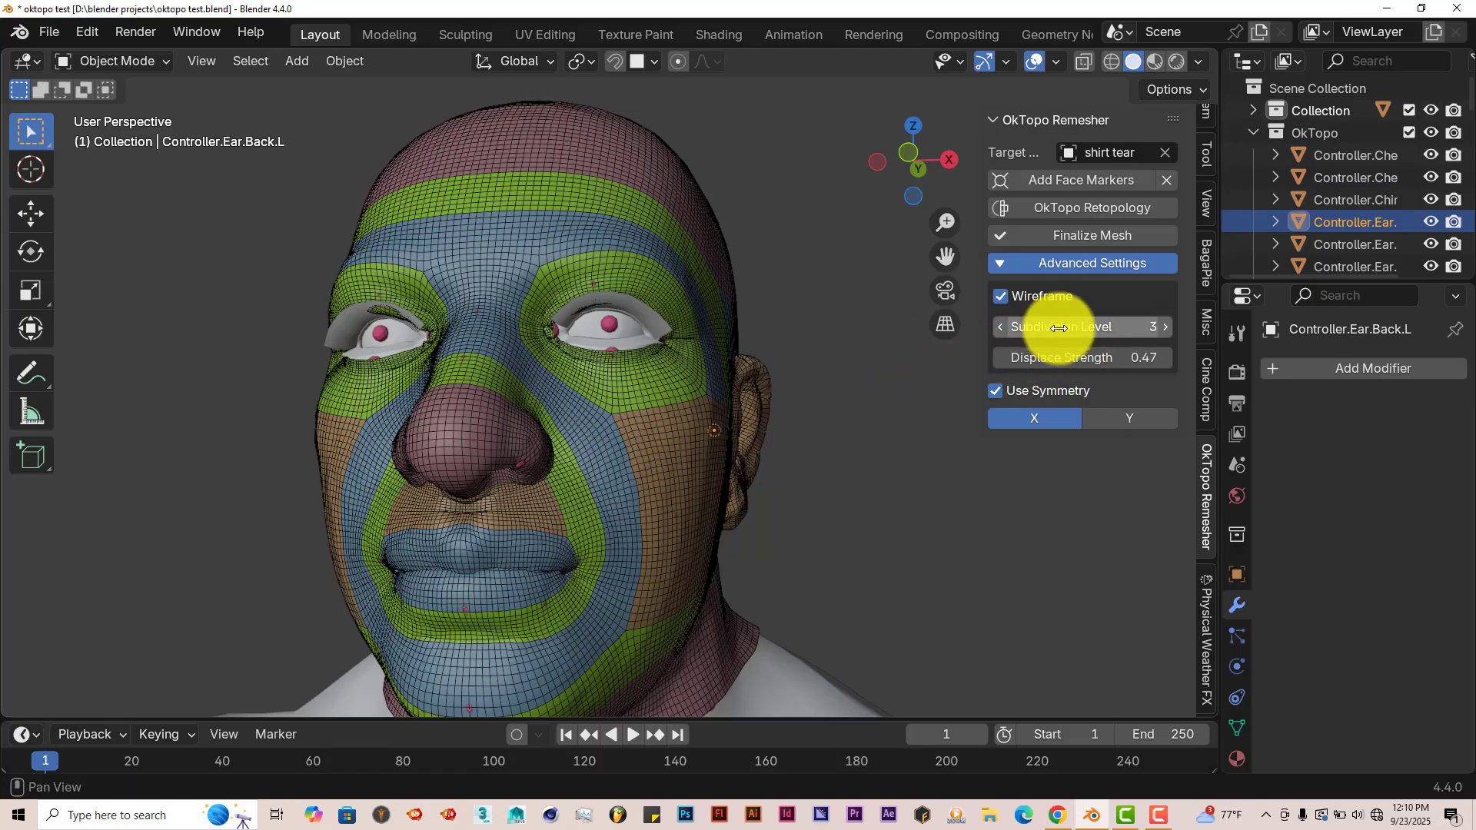
{"action": "left_click", "coordinate": [1001, 326]}
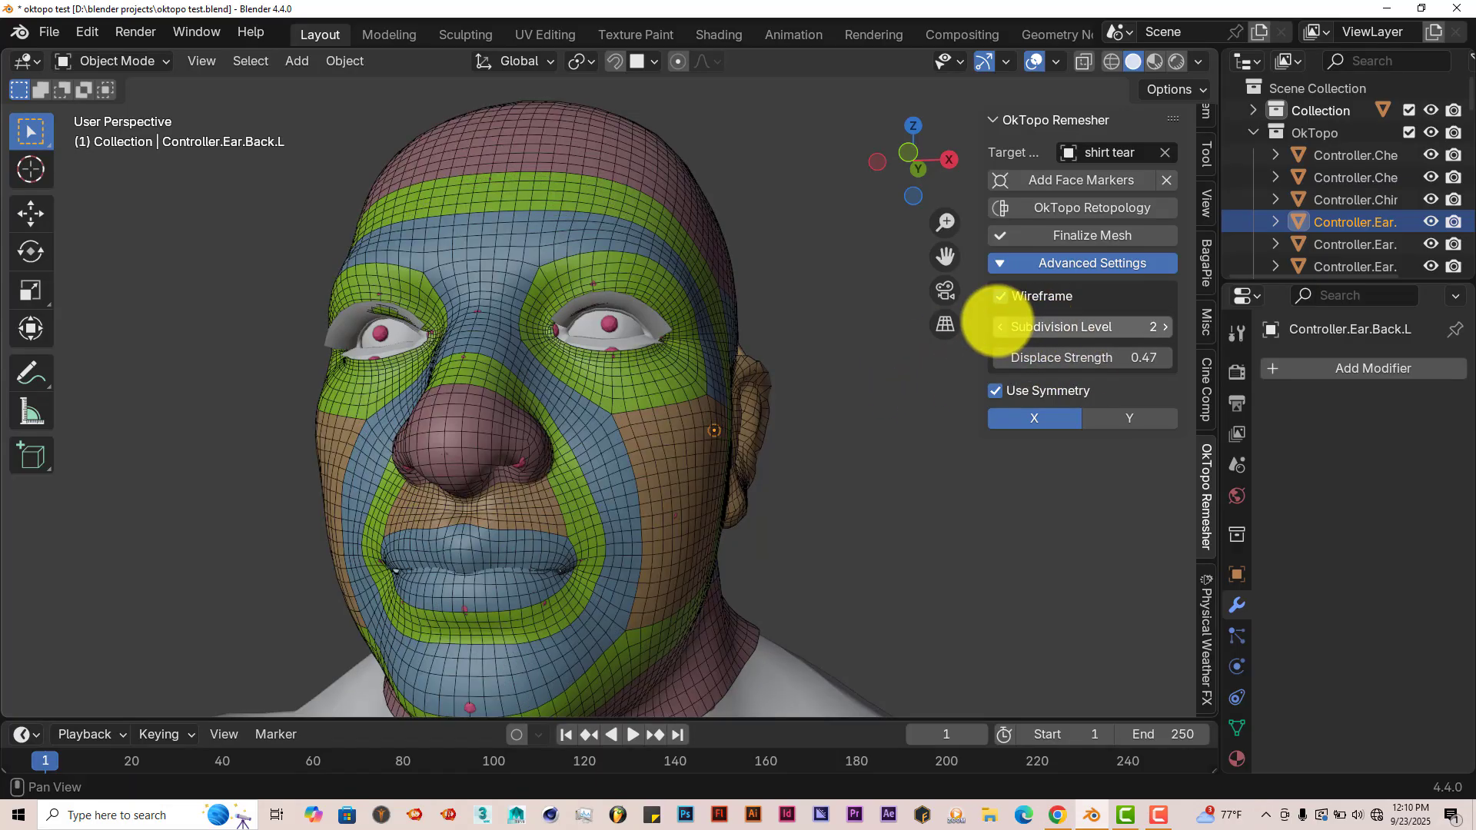
{"action": "left_click", "coordinate": [1000, 327]}
- Finalize the remesh as a separate head mesh and move it along X beside the original
{"action": "middle_click_drag", "start_coordinate": [760, 441], "coordinate": [762, 443]}
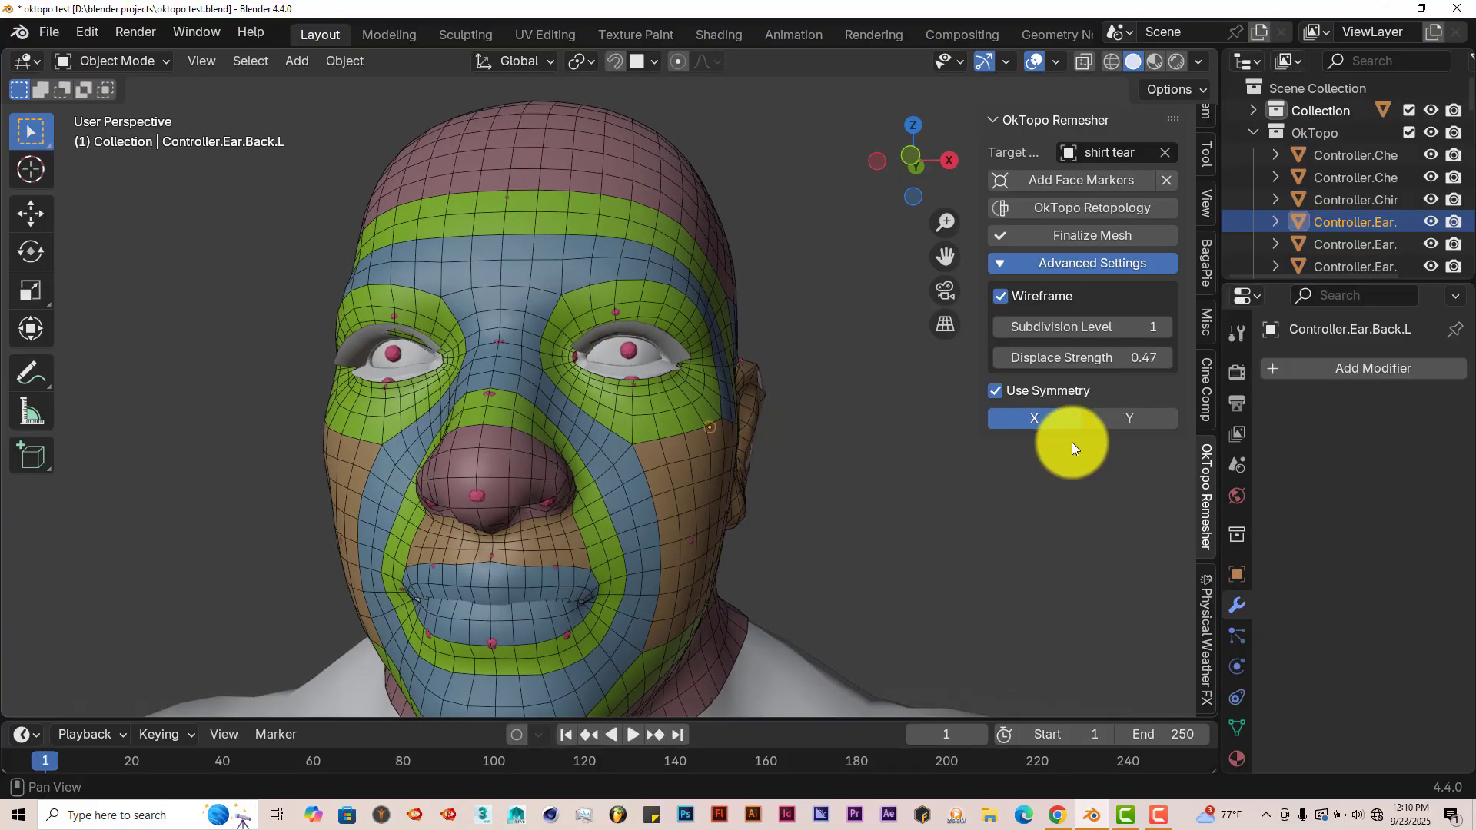
{"action": "left_click", "coordinate": [1079, 231]}
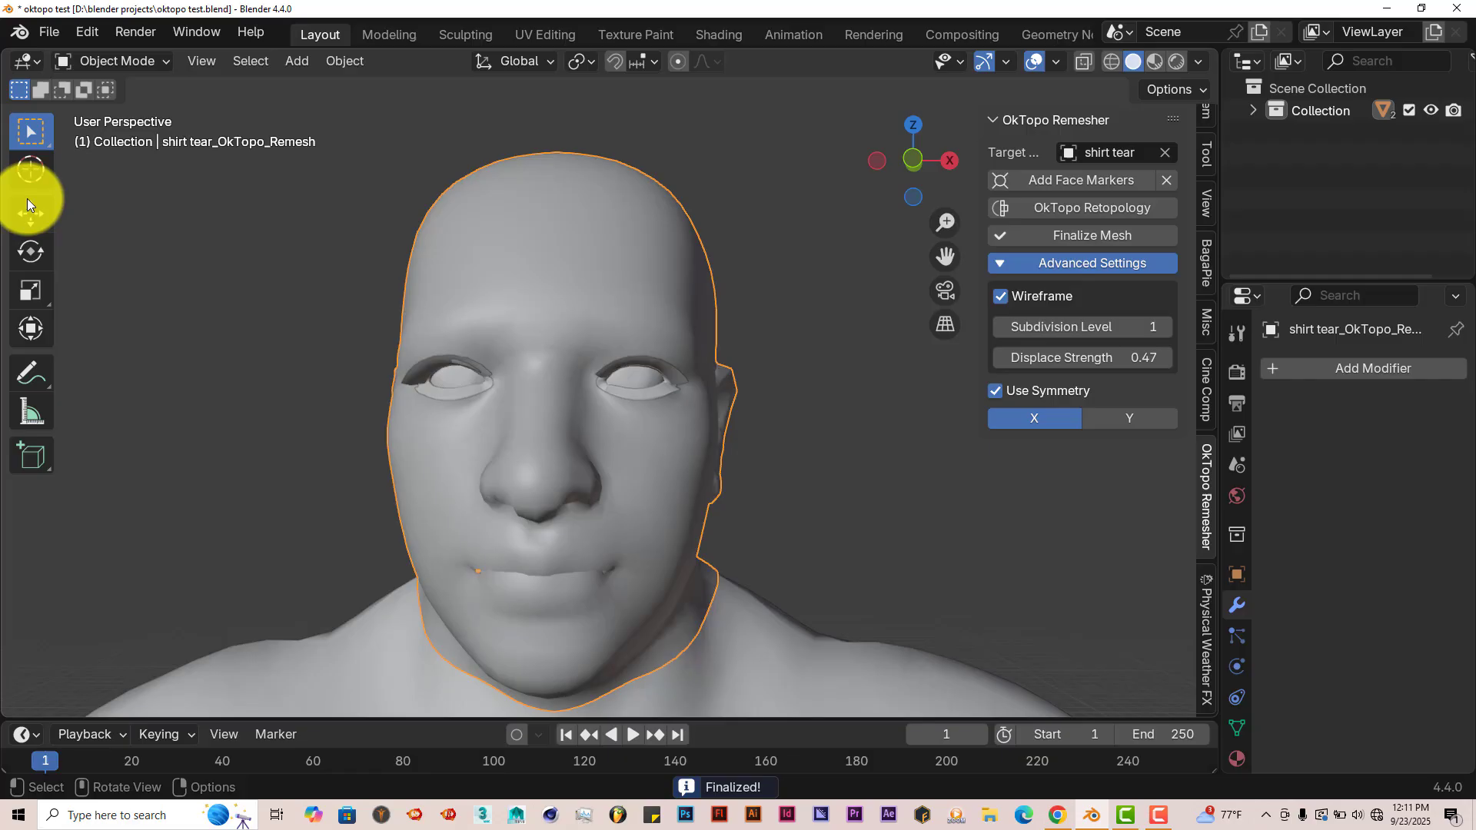
{"action": "left_click", "coordinate": [28, 204]}
{"action": "scroll", "coordinate": [624, 502], "scroll_direction": "down", "scroll_amount": 2}
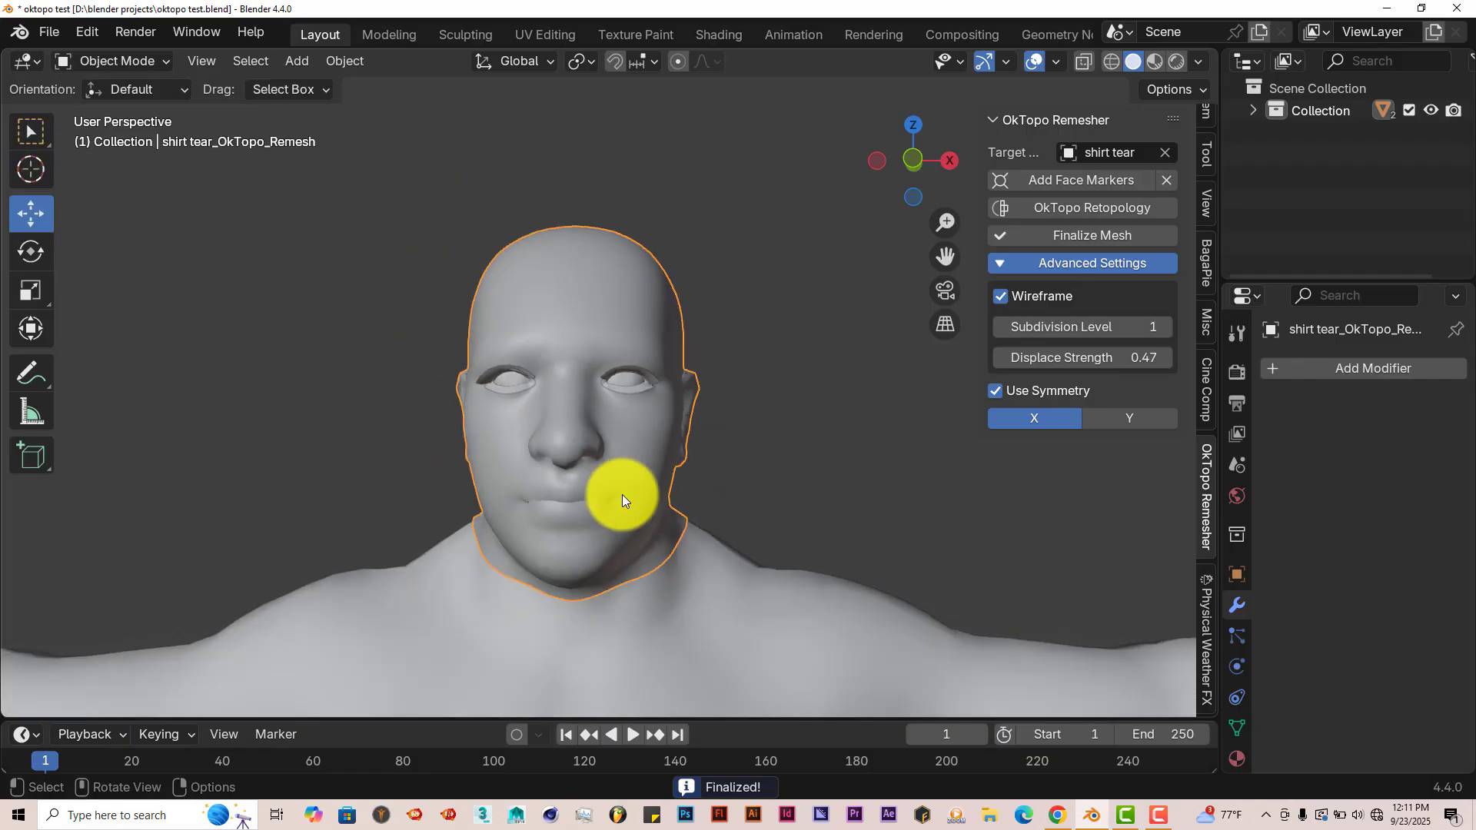
{"action": "key", "text": "KP_1"}
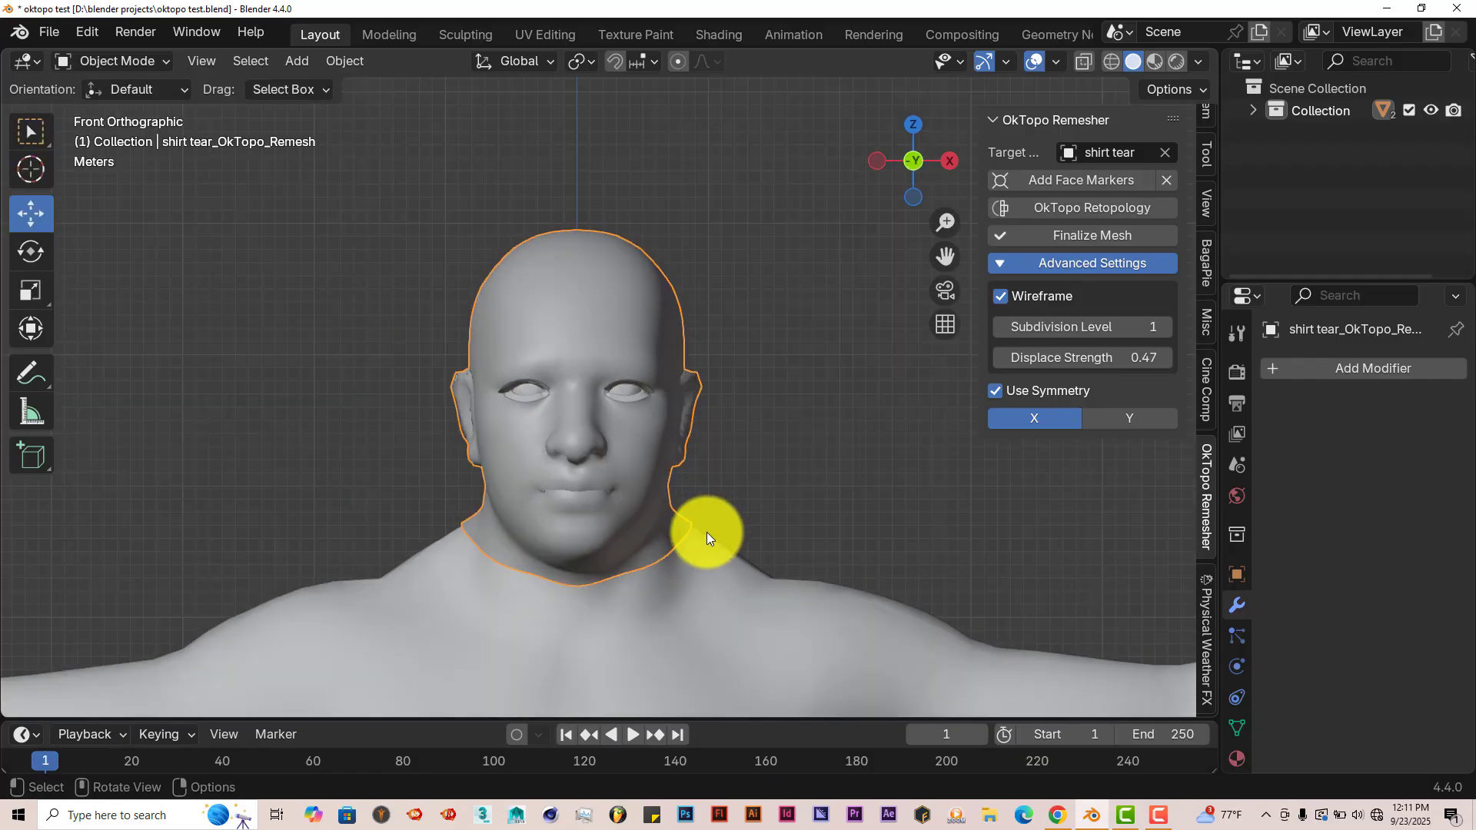
{"action": "key", "text": "g"}
{"action": "key", "text": "x"}
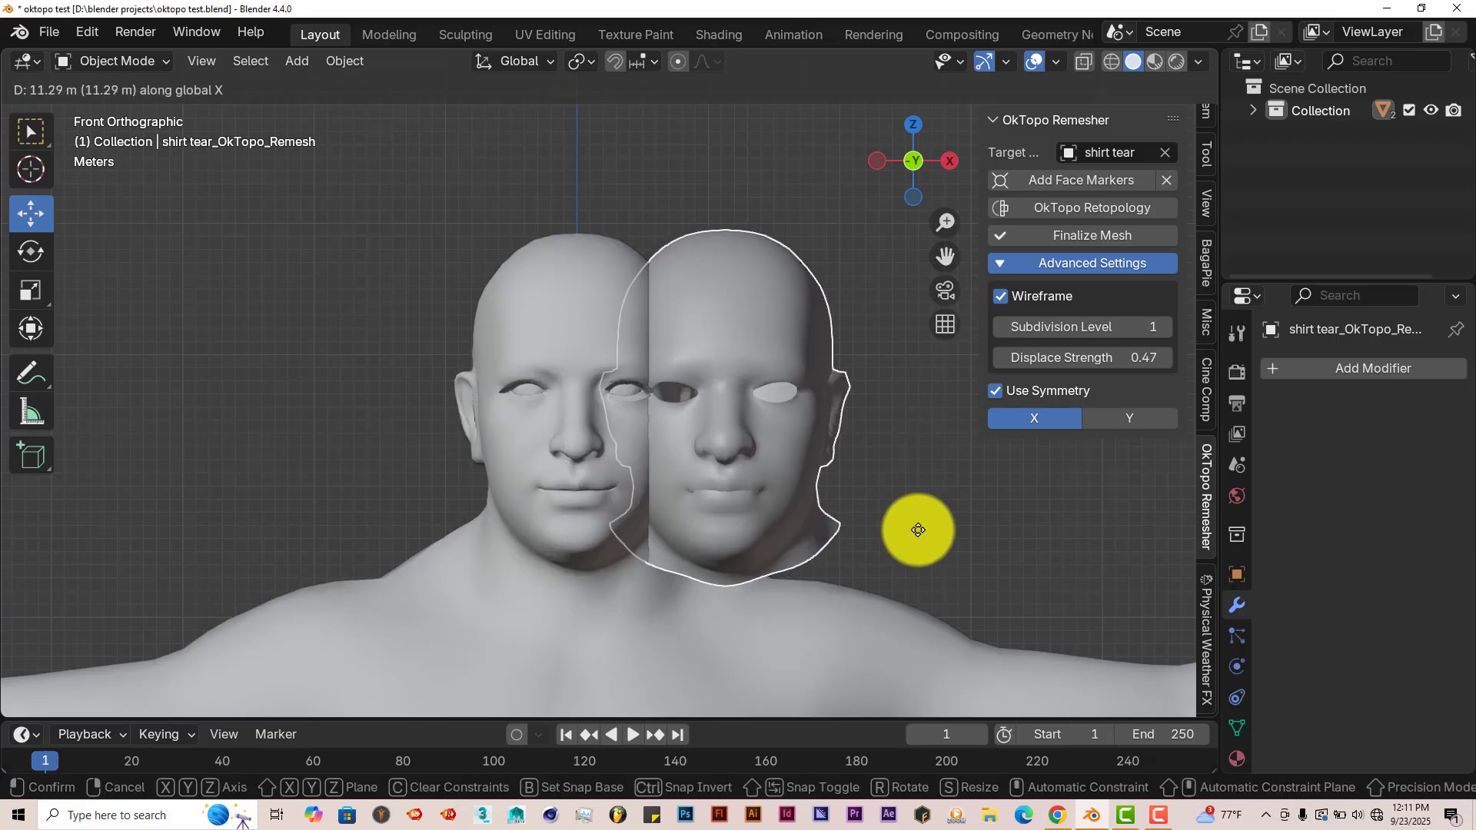
{"action": "left_click", "coordinate": [989, 532]}
{"action": "left_click_drag", "start_coordinate": [946, 256], "coordinate": [354, 232]}
{"action": "middle_click_drag", "start_coordinate": [493, 496], "coordinate": [852, 423]}
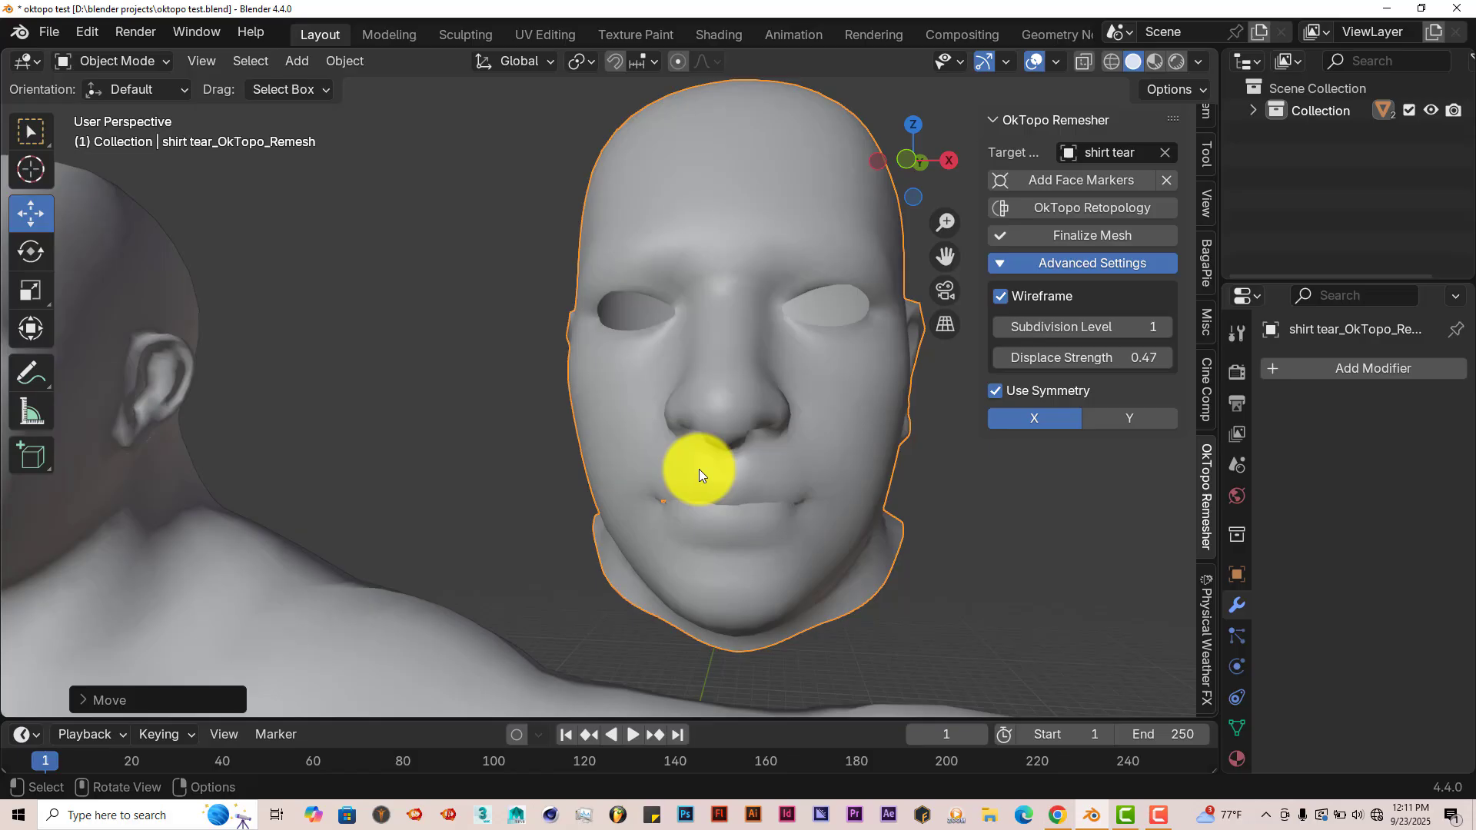
- Add a Catmull-Clark Subdivision Surface modifier (viewport 1, render 2) to the finalized head
{"action": "left_click", "coordinate": [1276, 372]}
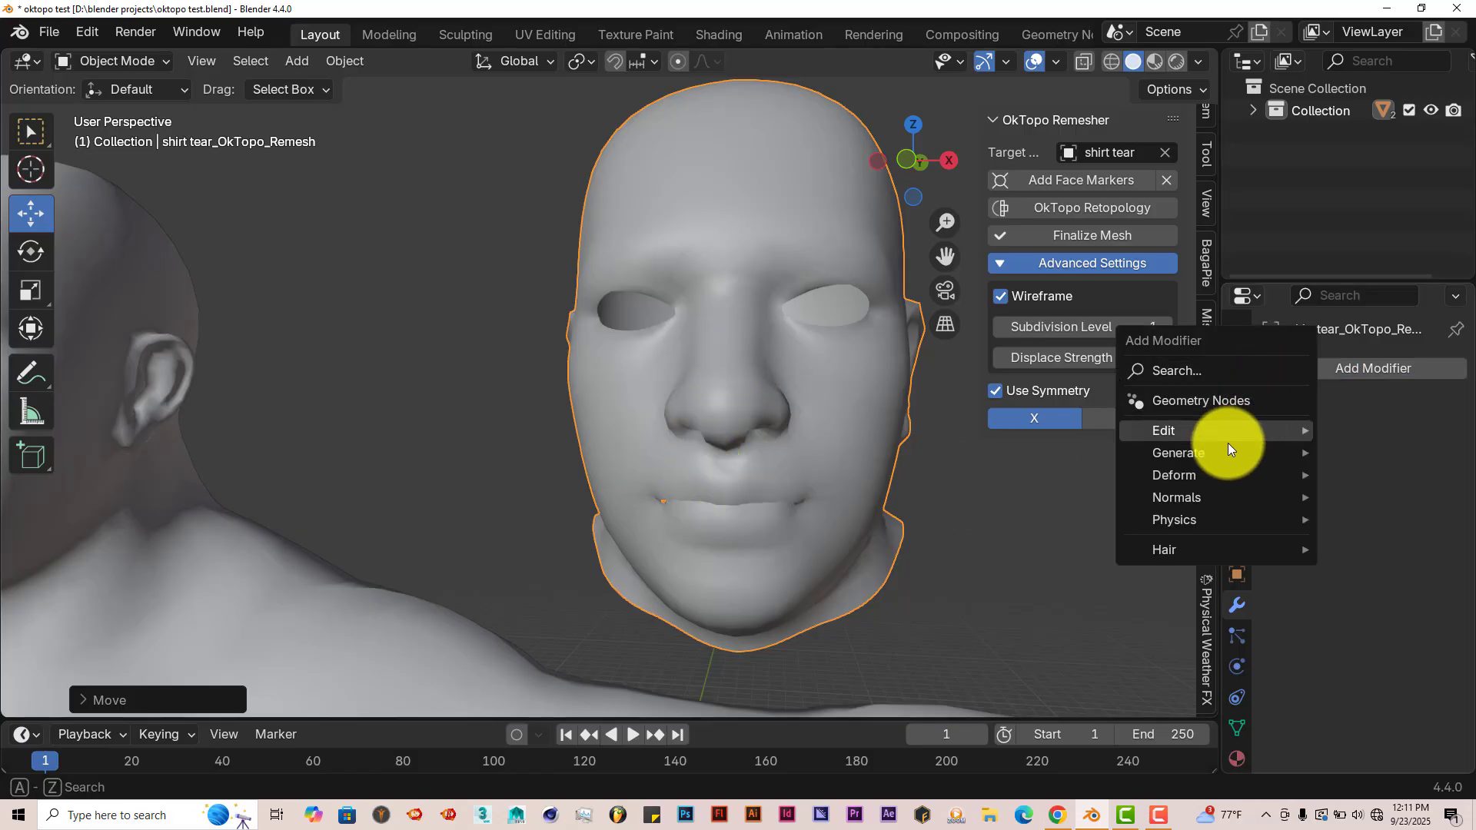
{"action": "mouse_move", "coordinate": [1224, 452]}
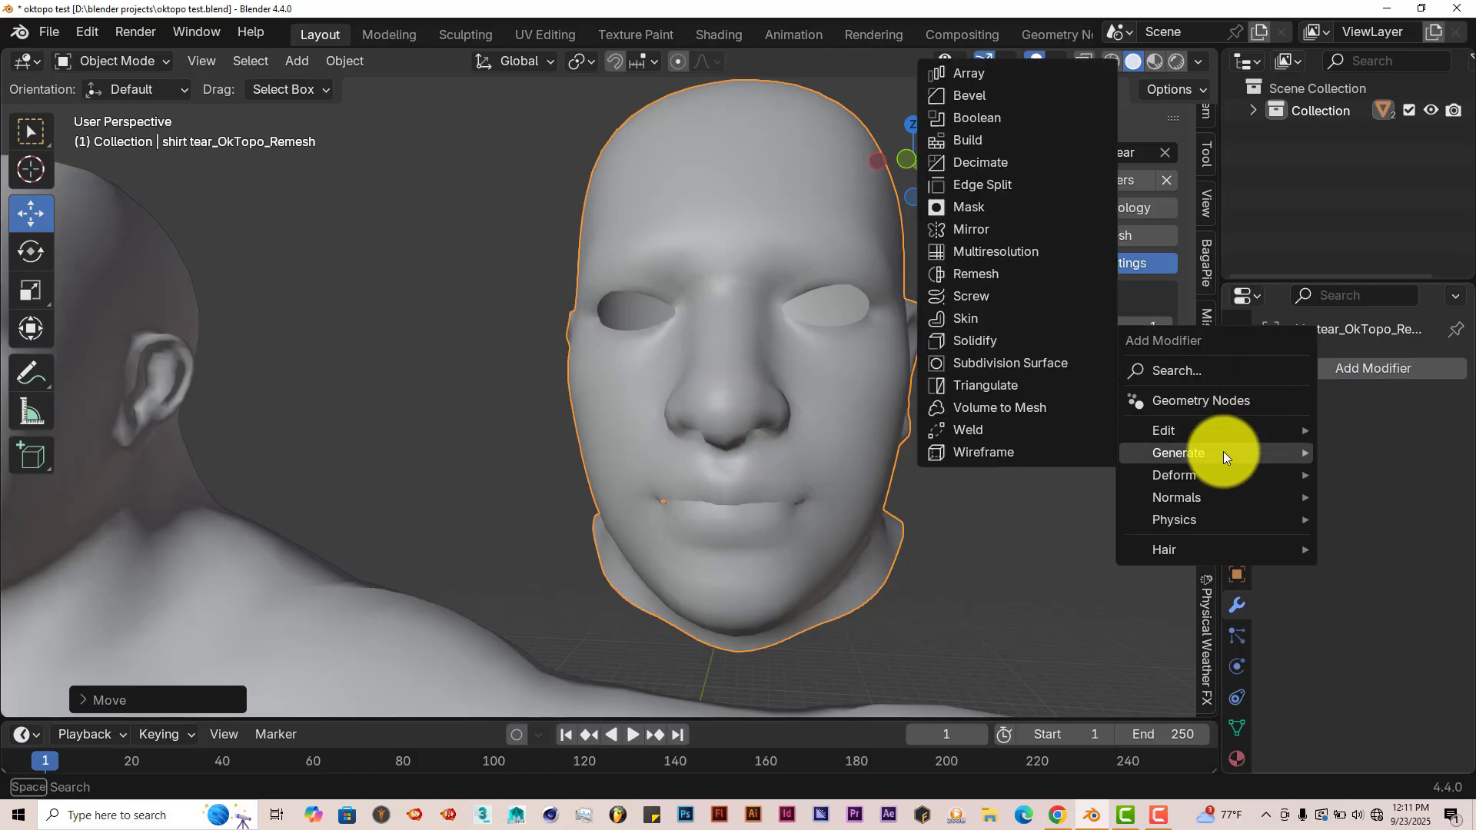
{"action": "left_click", "coordinate": [1056, 366]}
{"action": "middle_click_drag", "start_coordinate": [909, 530], "coordinate": [914, 530]}
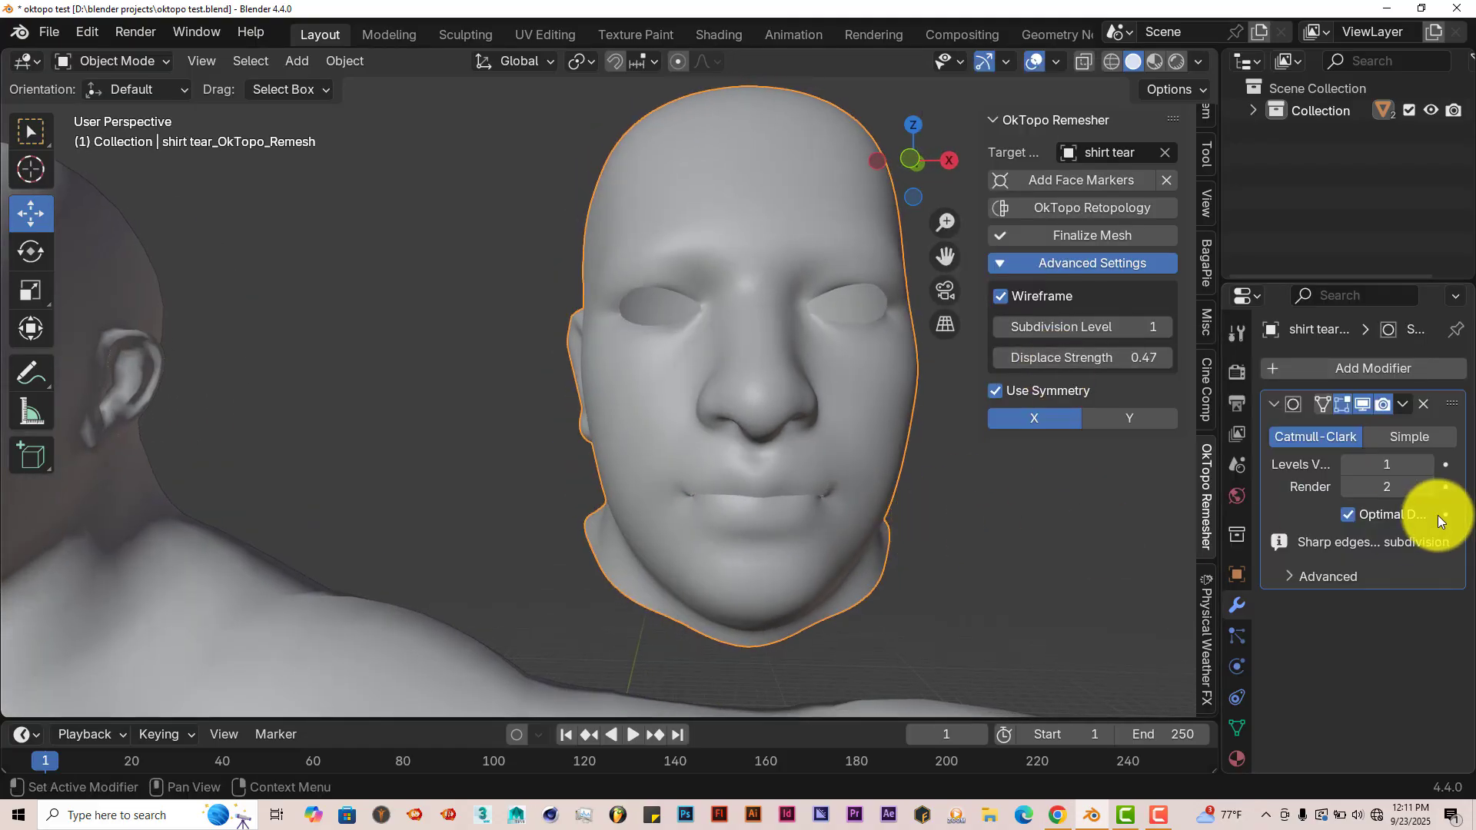
{"action": "mouse_move", "coordinate": [758, 315]}
{"action": "middle_mouse_down", "text": "shift"}
{"action": "mouse_move", "coordinate": [747, 495]}
{"action": "mouse_move", "coordinate": [738, 446]}
{"action": "mouse_move", "coordinate": [773, 387]}
{"action": "mouse_move", "coordinate": [782, 408]}
{"action": "mouse_move", "coordinate": [733, 318]}
{"action": "middle_mouse_up", "text": "shift"}
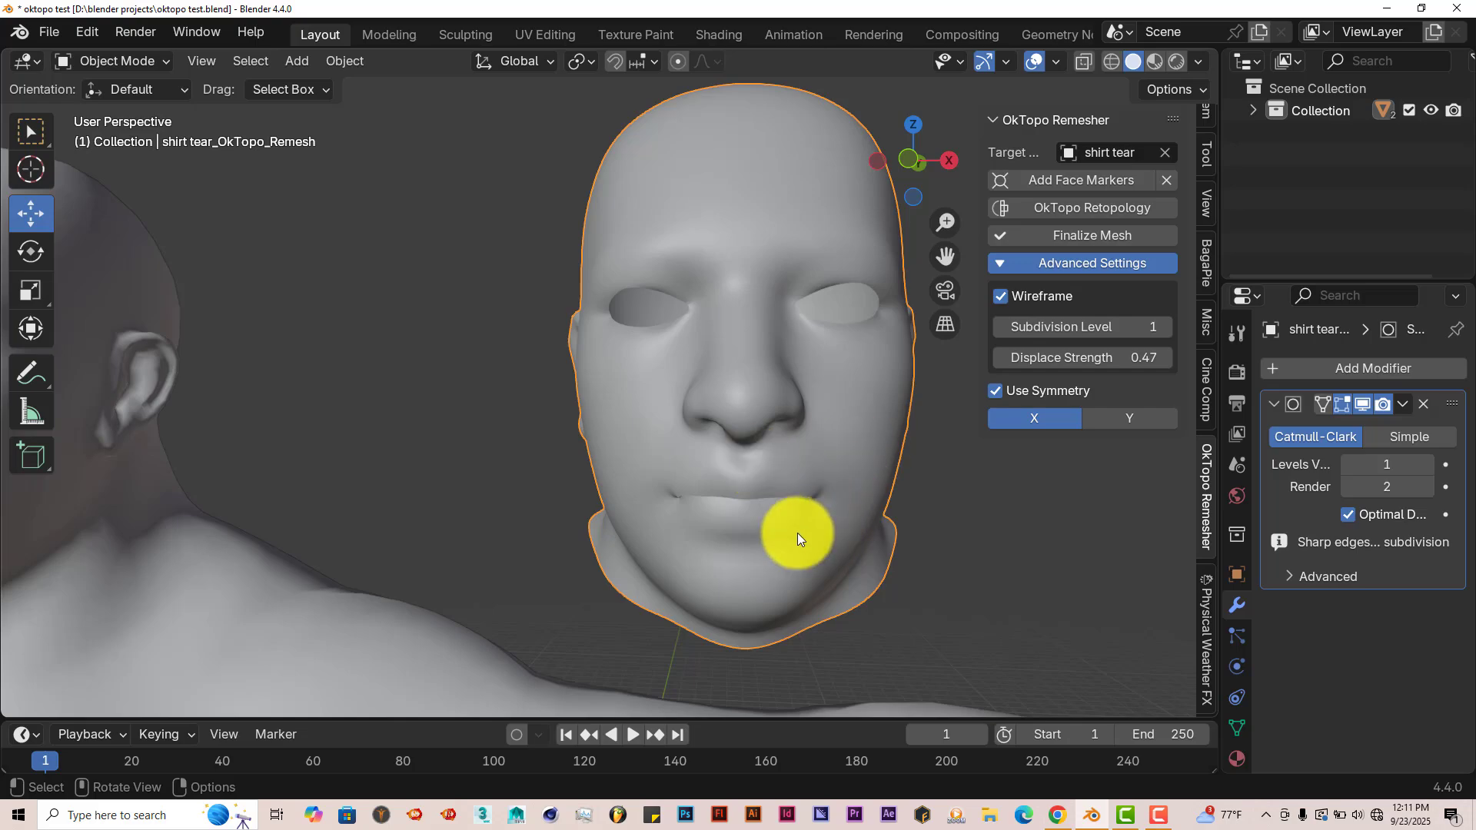
{"action": "scroll", "coordinate": [799, 532], "scroll_direction": "down", "scroll_amount": 2}
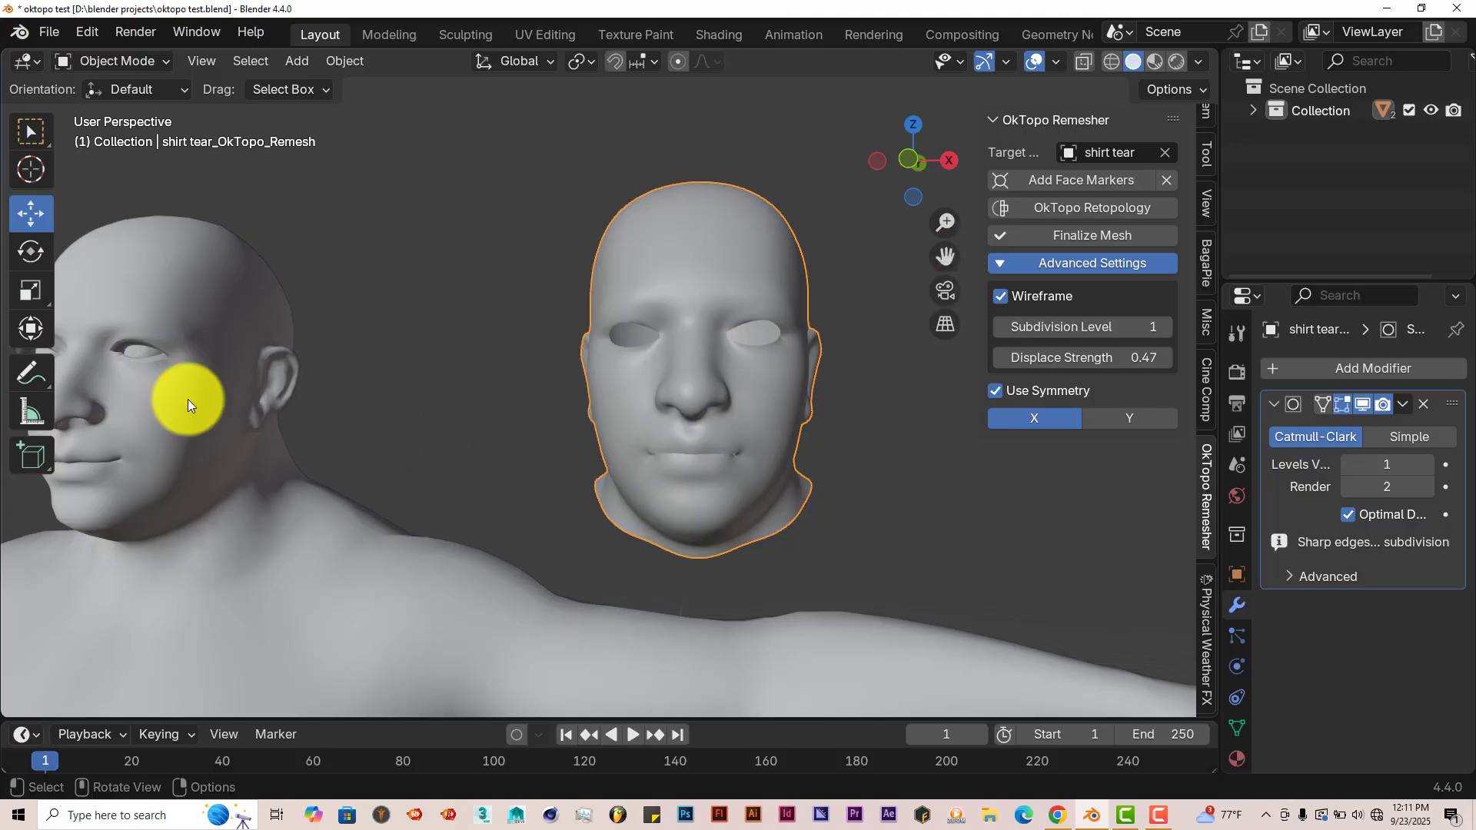
{"action": "middle_click_drag", "start_coordinate": [308, 559], "coordinate": [361, 543]}
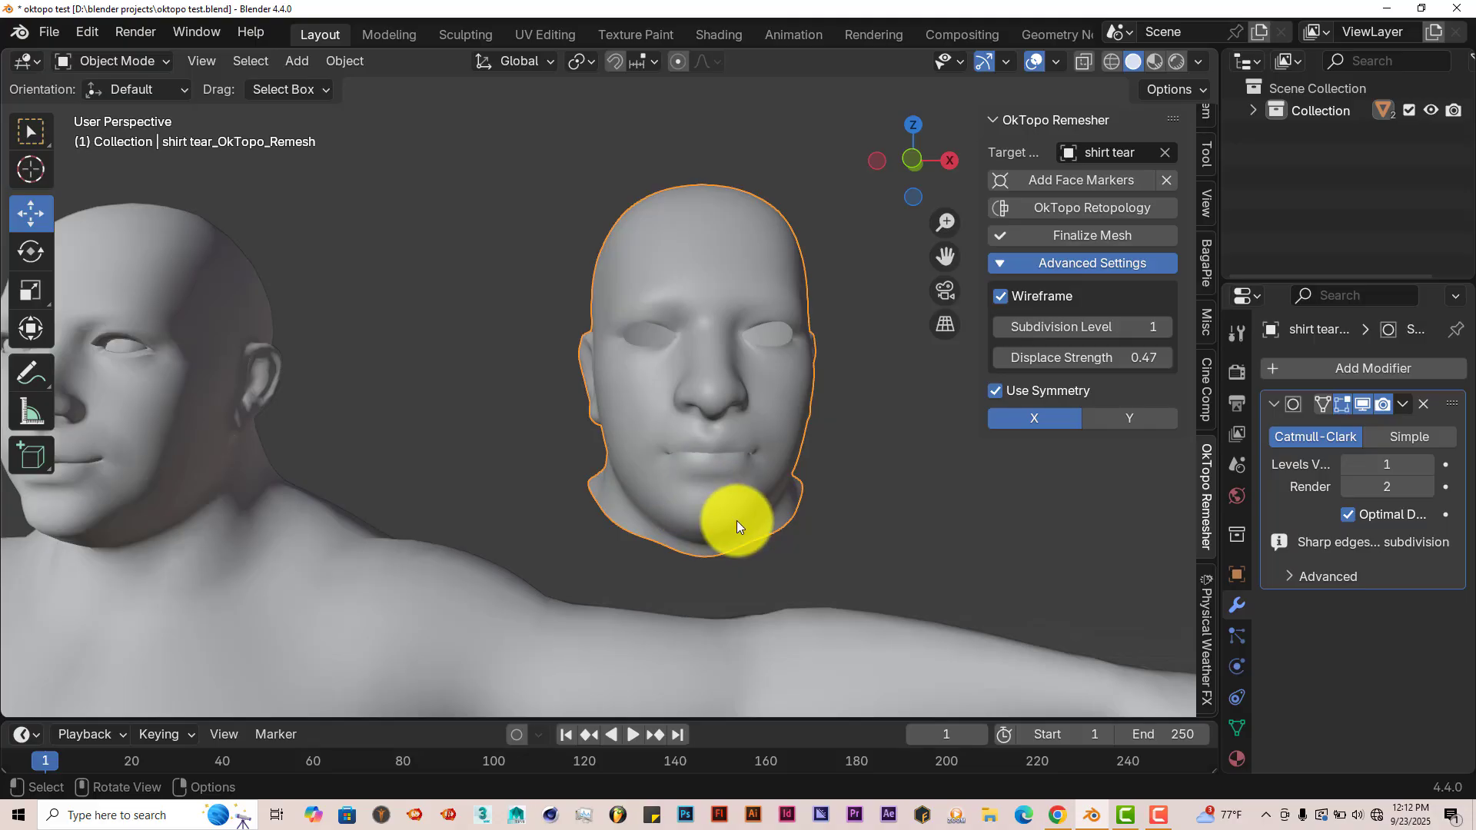
{"action": "scroll", "coordinate": [736, 519], "scroll_direction": "up", "scroll_amount": 2}
{"action": "scroll", "coordinate": [737, 521], "scroll_direction": "down", "scroll_amount": 3}
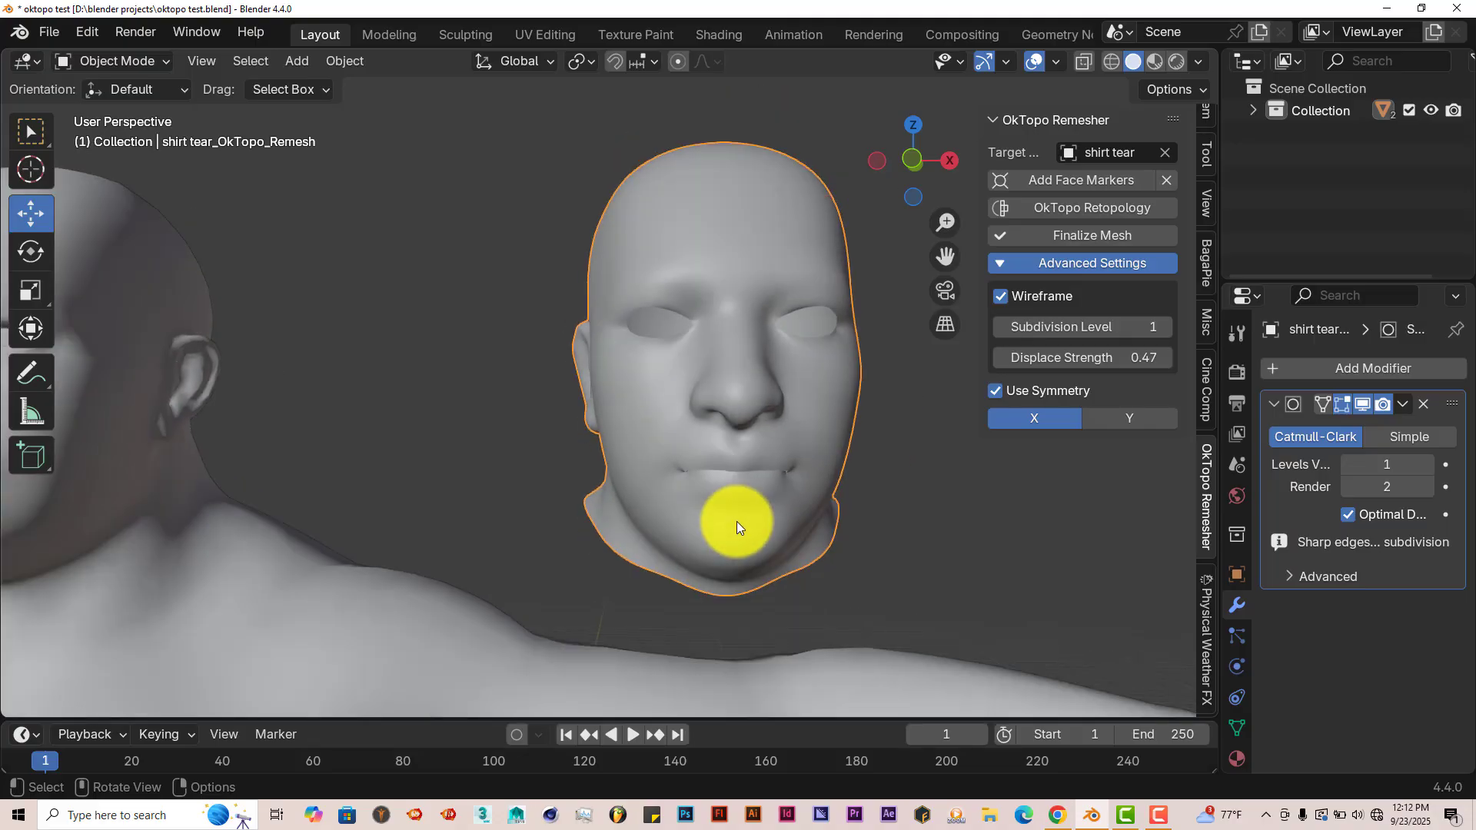